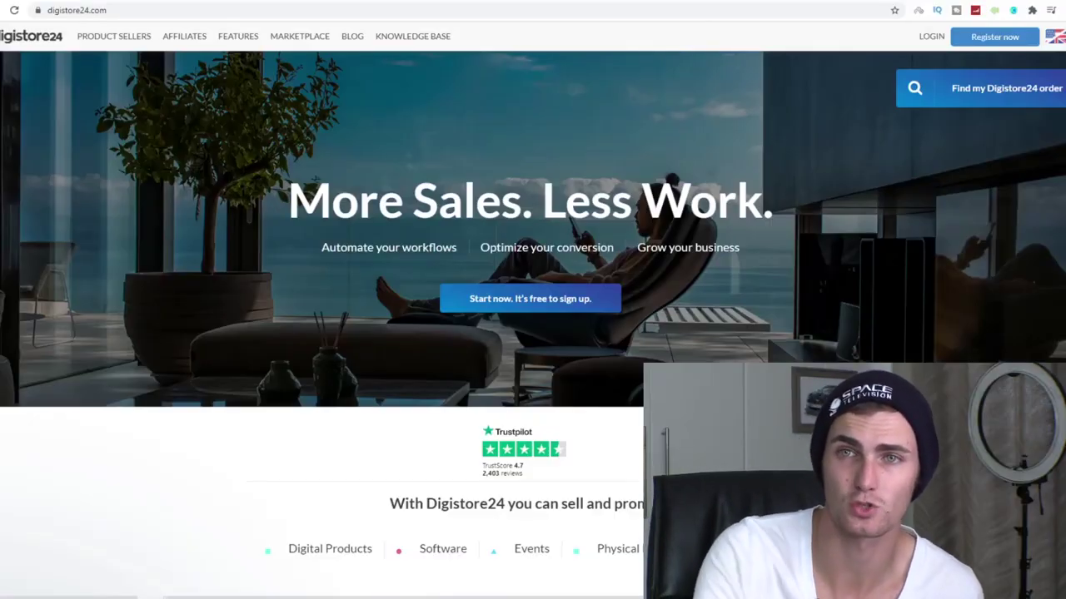
- Select the digistore24.com web address in the browser's address bar
{"action": "left_click", "coordinate": [76, 10]}
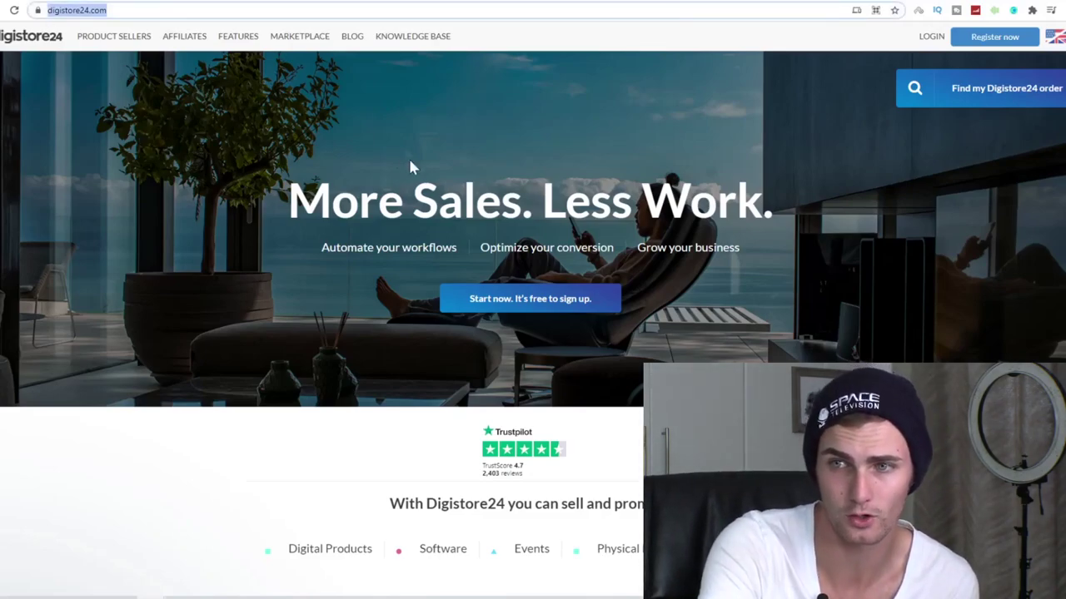
{"action": "scroll", "coordinate": [405, 202], "scroll_direction": "down", "scroll_amount": 5}
{"action": "scroll", "coordinate": [406, 202], "scroll_direction": "down", "scroll_amount": 2}
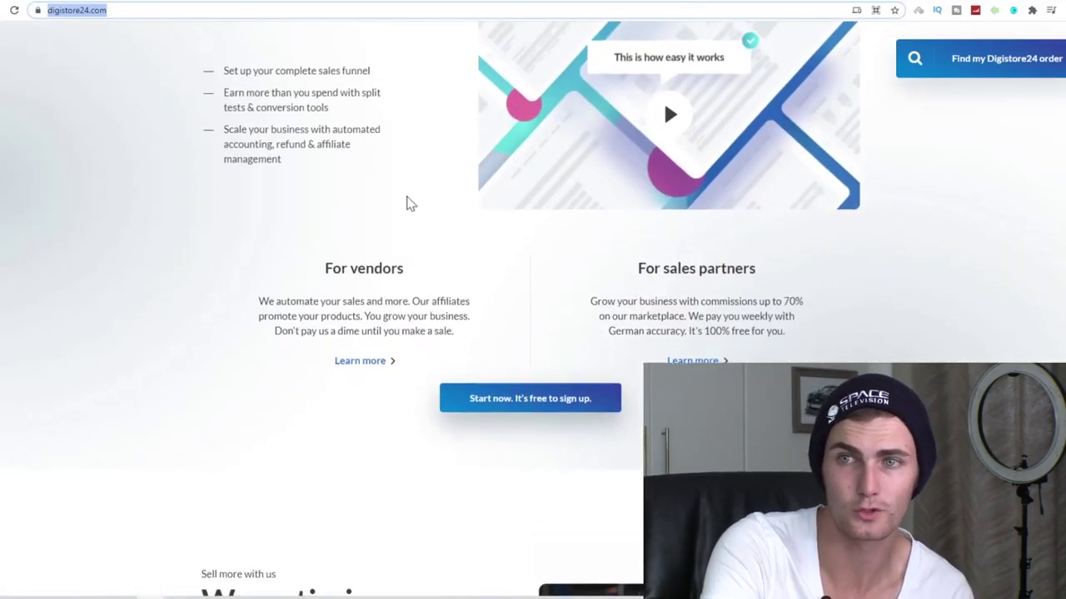
{"action": "scroll", "coordinate": [405, 202], "scroll_direction": "up", "scroll_amount": 5}
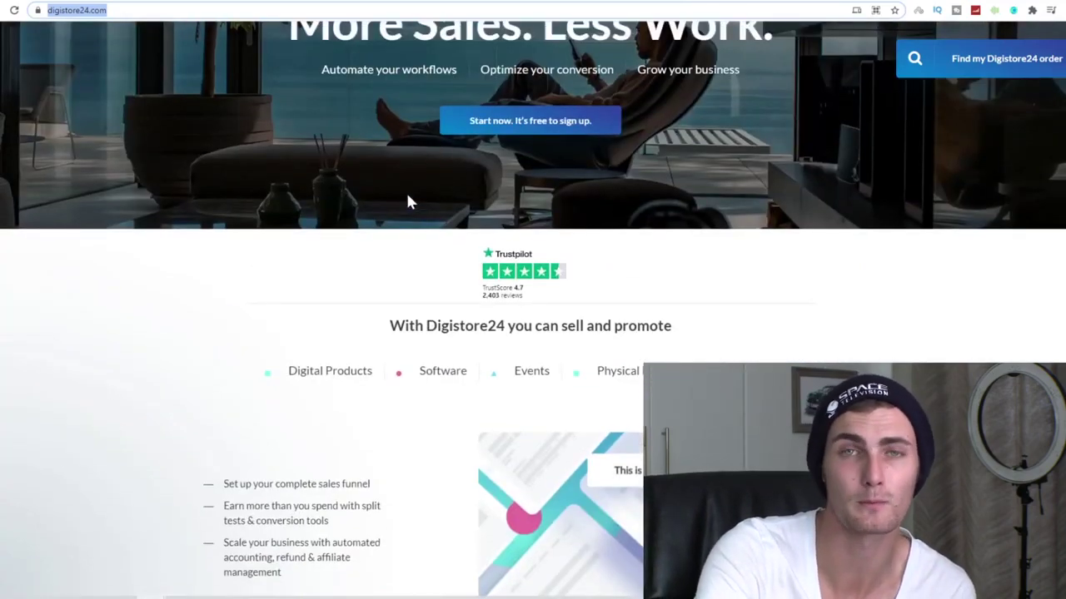
{"action": "scroll", "coordinate": [408, 201], "scroll_direction": "up", "scroll_amount": 2}
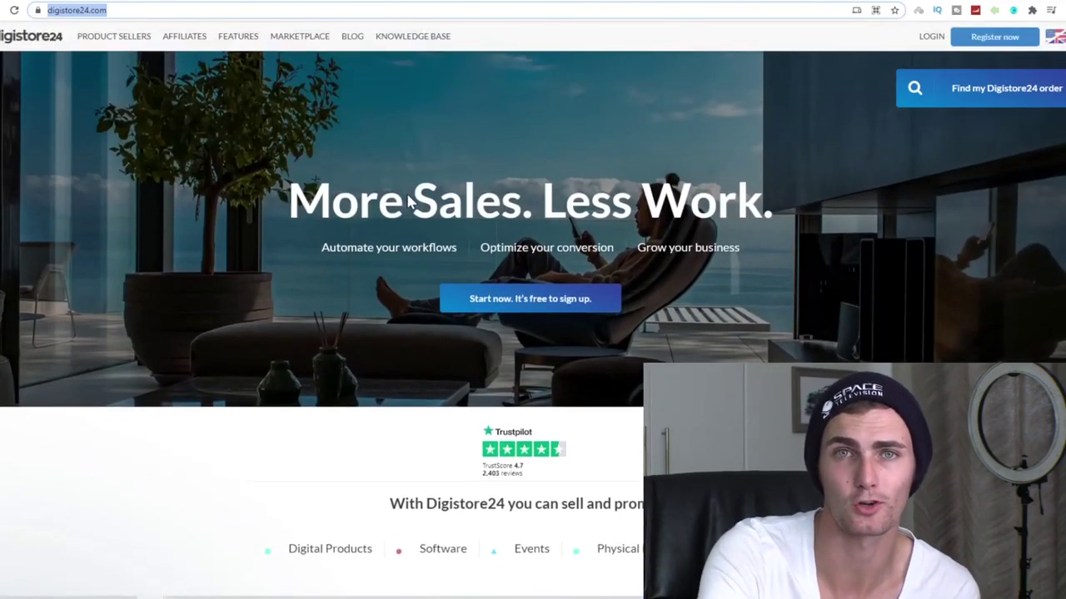
{"action": "scroll", "coordinate": [408, 201], "scroll_direction": "down", "scroll_amount": 1}
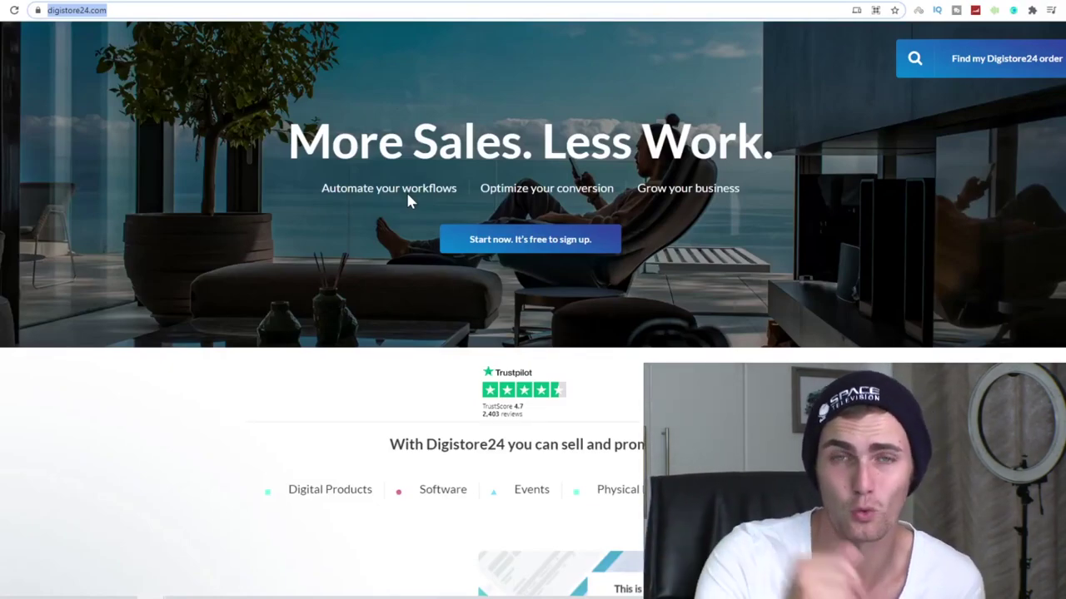
{"action": "scroll", "coordinate": [681, 293], "scroll_direction": "down", "scroll_amount": 4}
{"action": "scroll", "coordinate": [681, 293], "scroll_direction": "down", "scroll_amount": 4}
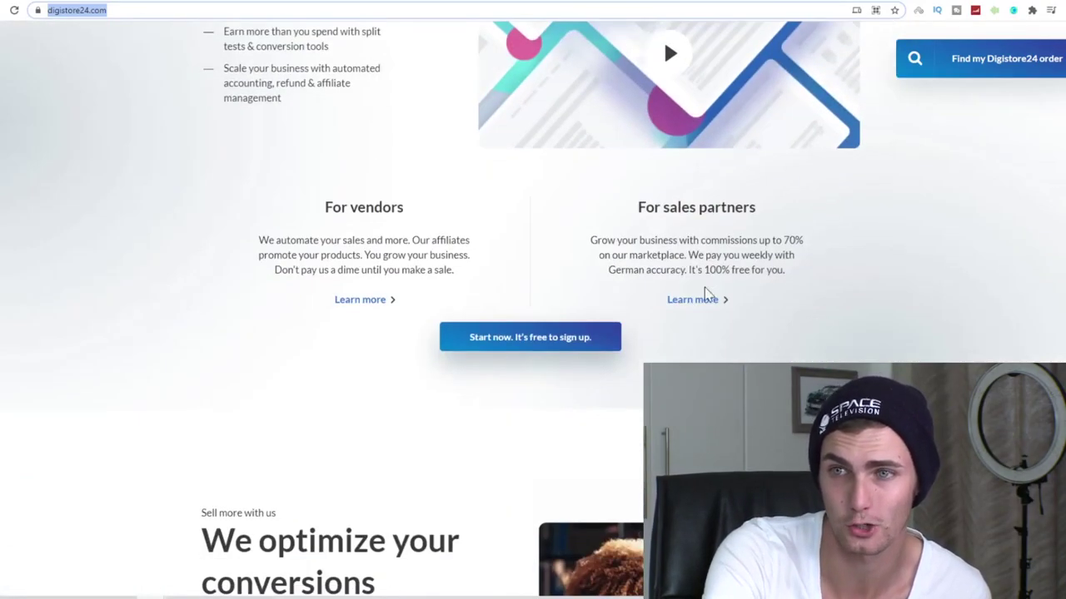
{"action": "scroll", "coordinate": [736, 252], "scroll_direction": "down", "scroll_amount": 5}
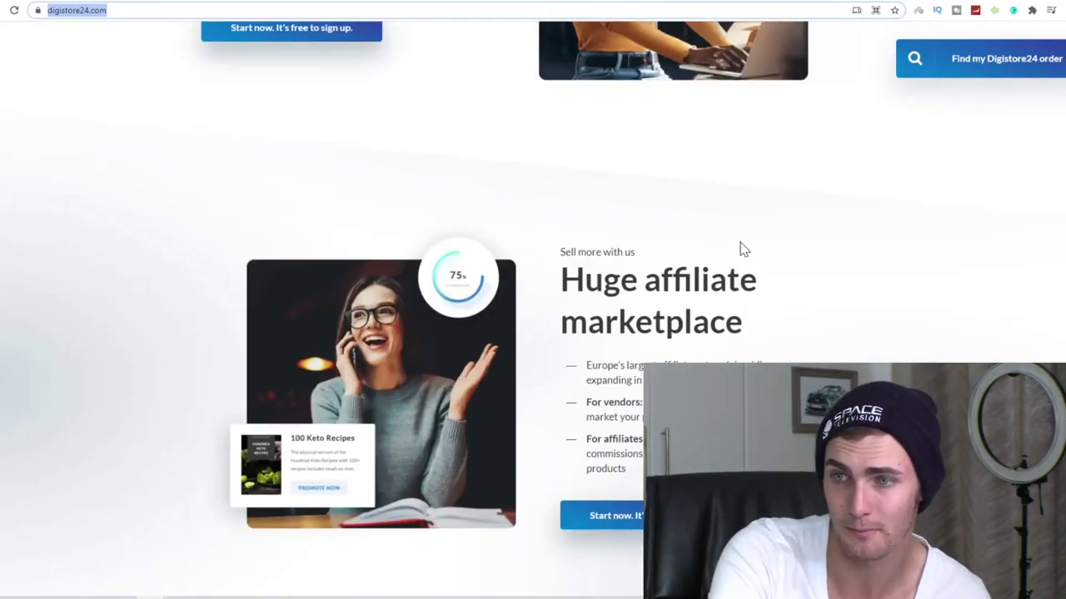
{"action": "scroll", "coordinate": [744, 250], "scroll_direction": "down", "scroll_amount": 1}
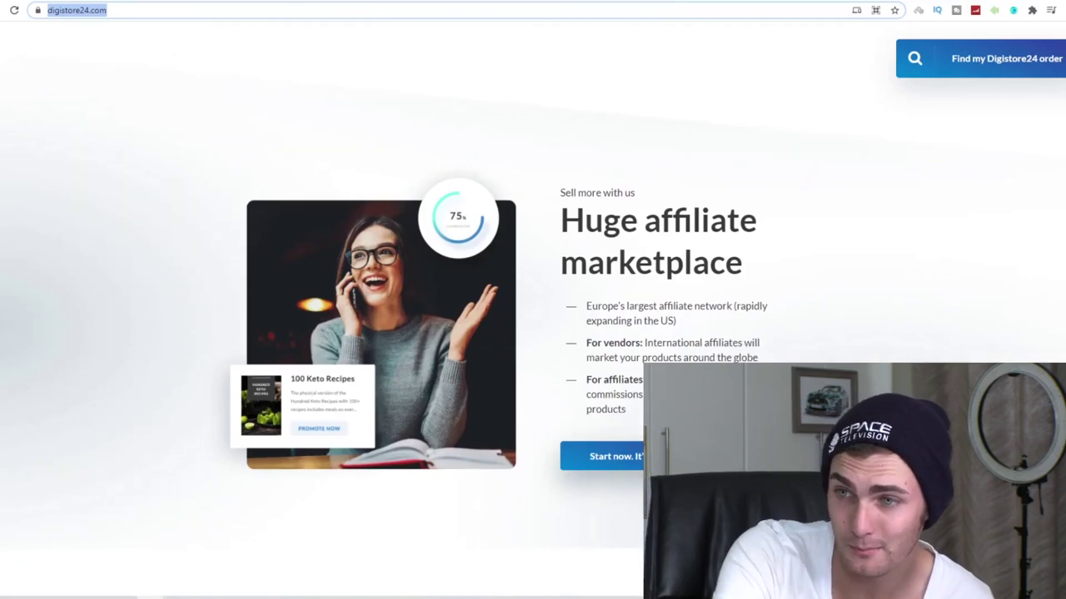
{"action": "key", "text": "Escape"}
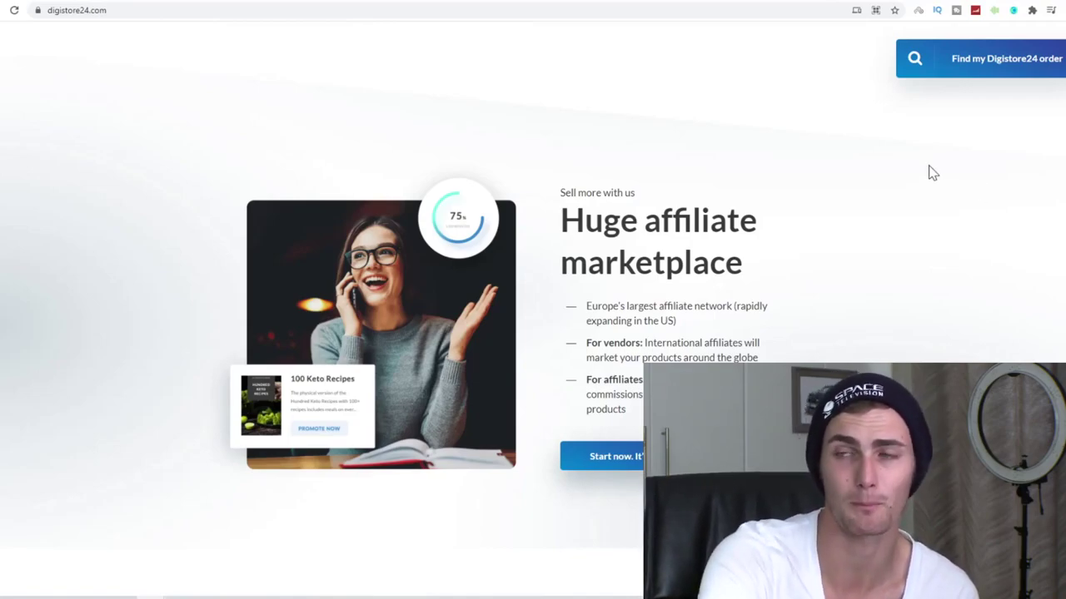
{"action": "scroll", "coordinate": [941, 174], "scroll_direction": "up", "scroll_amount": 2}
{"action": "scroll", "coordinate": [999, 163], "scroll_direction": "up", "scroll_amount": 4}
{"action": "scroll", "coordinate": [533, 250], "scroll_direction": "up", "scroll_amount": 2}
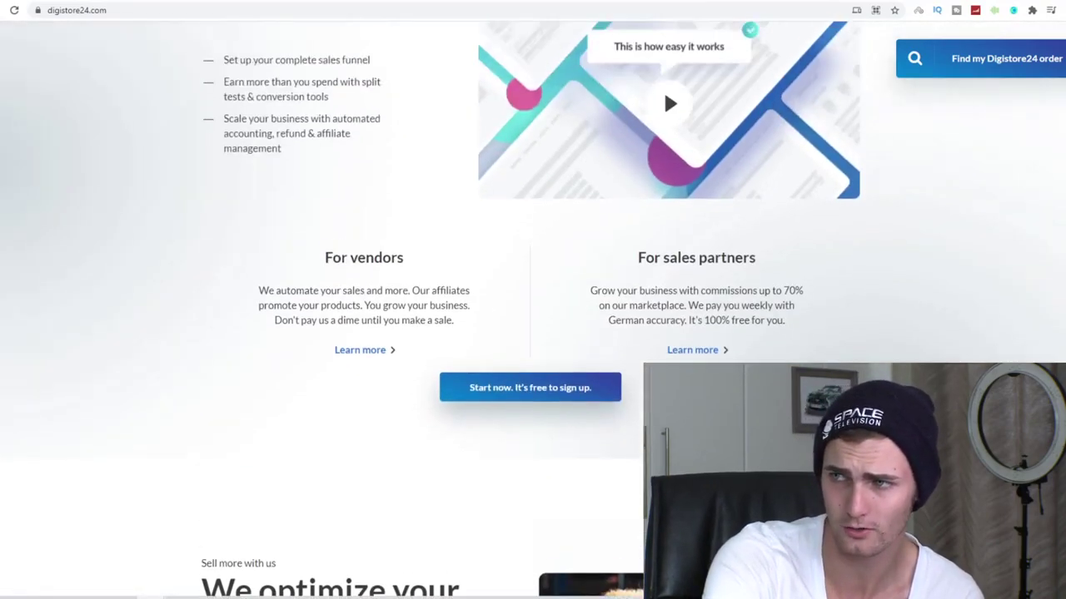
{"action": "scroll", "coordinate": [533, 250], "scroll_direction": "up", "scroll_amount": 5}
- Go to the free Digistore24 registration form and move from User name to the email field
{"action": "left_click", "coordinate": [980, 40]}
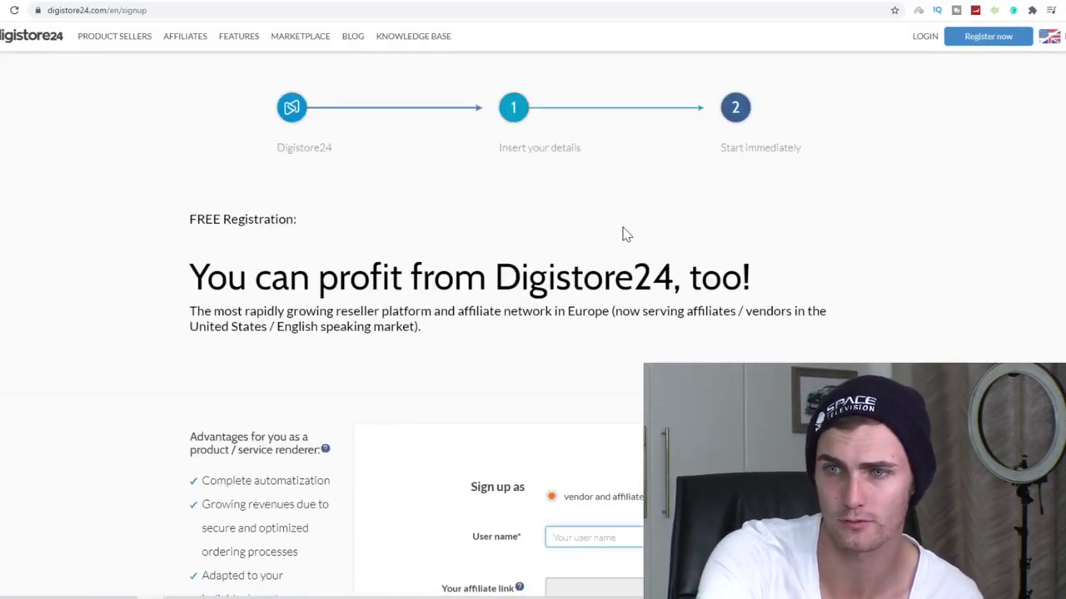
{"action": "scroll", "coordinate": [623, 230], "scroll_direction": "down", "scroll_amount": 3}
{"action": "scroll", "coordinate": [608, 350], "scroll_direction": "down", "scroll_amount": 2}
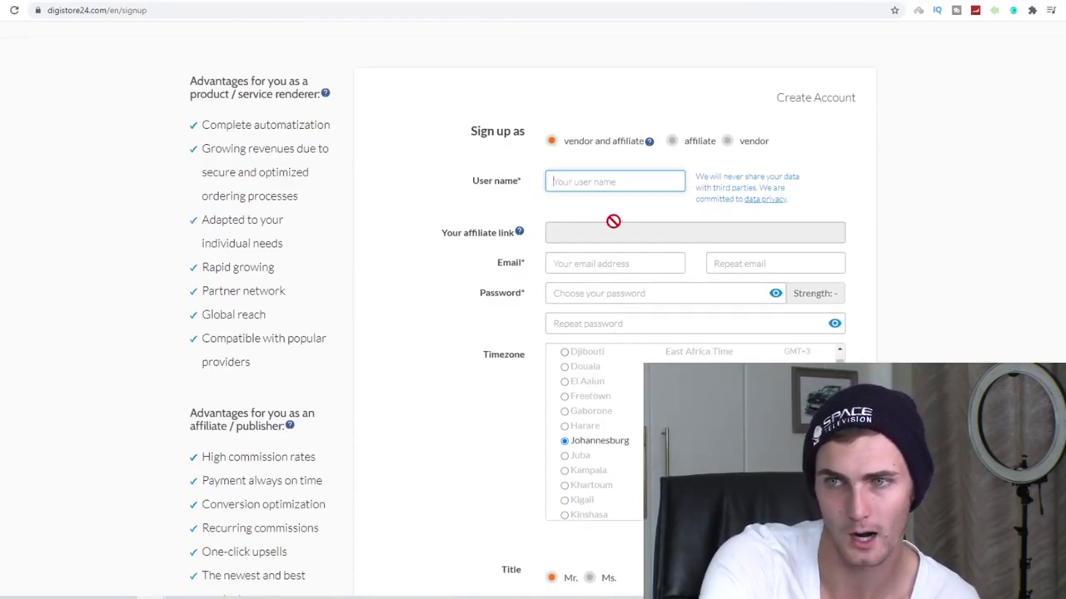
{"action": "key", "text": "Tab"}
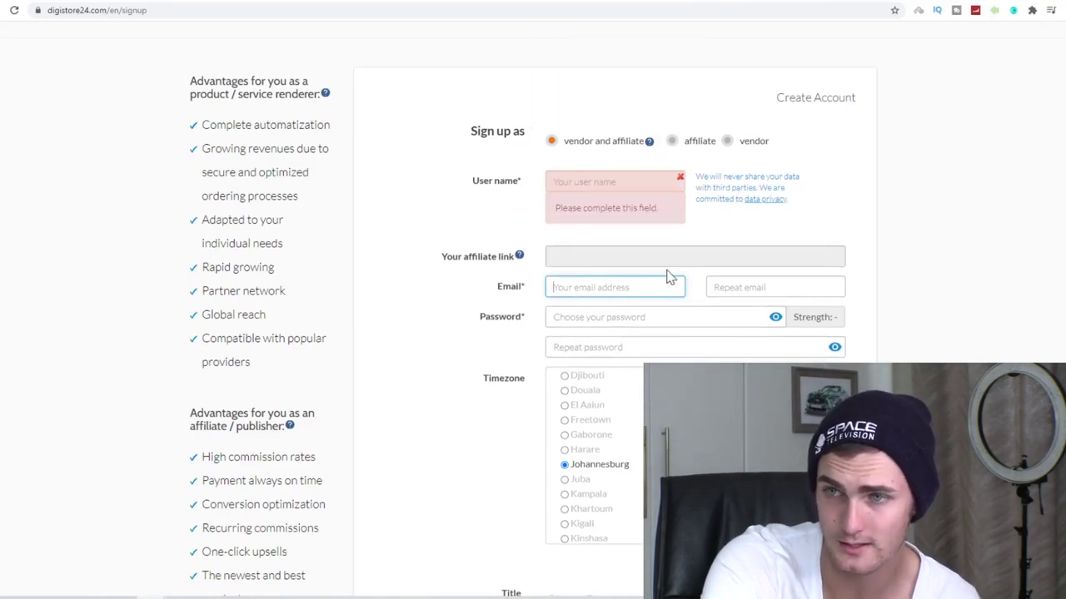
- Scroll through the rest of the registration form and back up
{"action": "scroll", "coordinate": [666, 278], "scroll_direction": "down", "scroll_amount": 1}
{"action": "scroll", "coordinate": [650, 279], "scroll_direction": "down", "scroll_amount": 5}
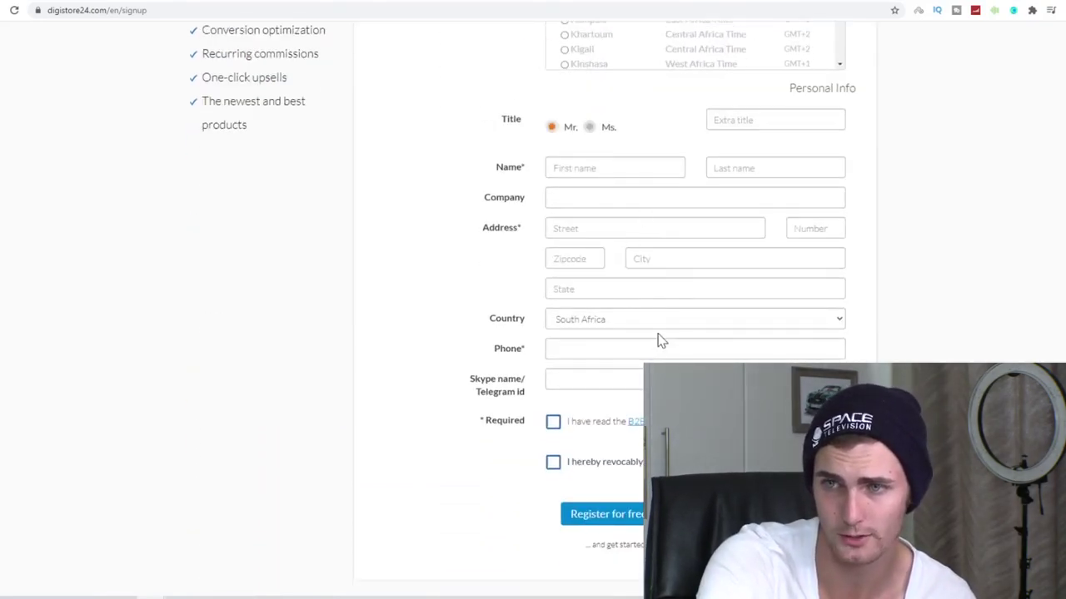
{"action": "scroll", "coordinate": [658, 339], "scroll_direction": "down", "scroll_amount": 1}
{"action": "scroll", "coordinate": [624, 394], "scroll_direction": "down", "scroll_amount": 1}
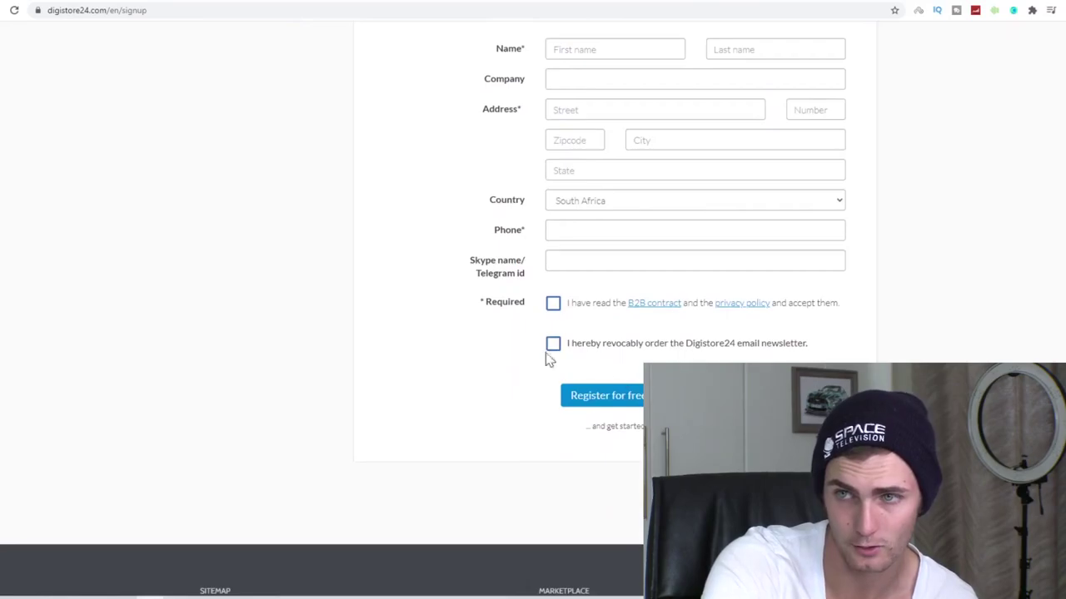
{"action": "scroll", "coordinate": [657, 375], "scroll_direction": "up", "scroll_amount": 10}
{"action": "scroll", "coordinate": [658, 374], "scroll_direction": "up", "scroll_amount": 3}
{"action": "scroll", "coordinate": [541, 330], "scroll_direction": "down", "scroll_amount": 10}
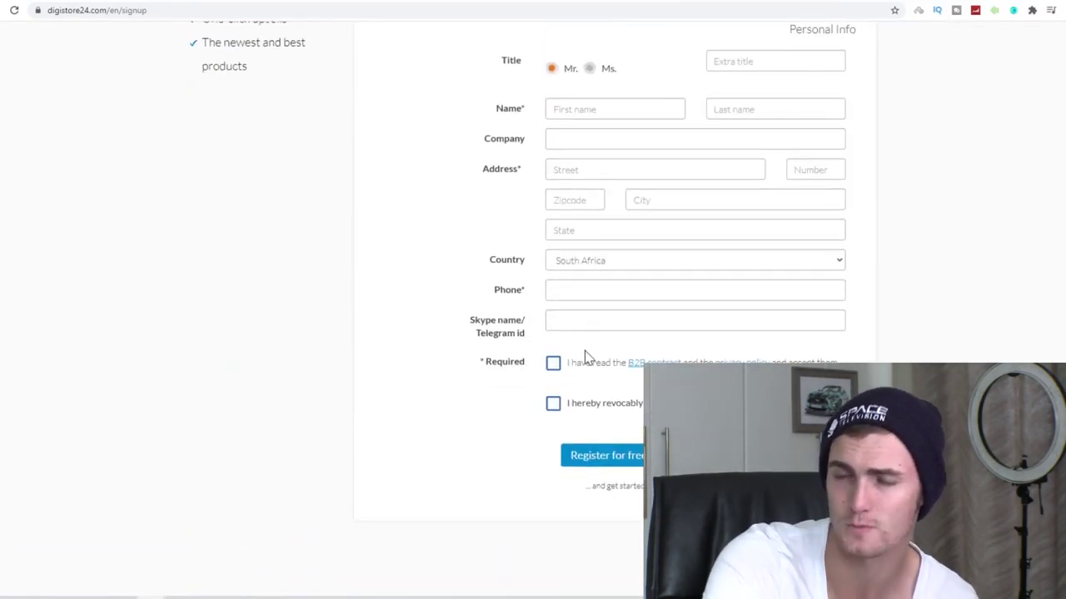
{"action": "scroll", "coordinate": [587, 346], "scroll_direction": "up", "scroll_amount": 8}
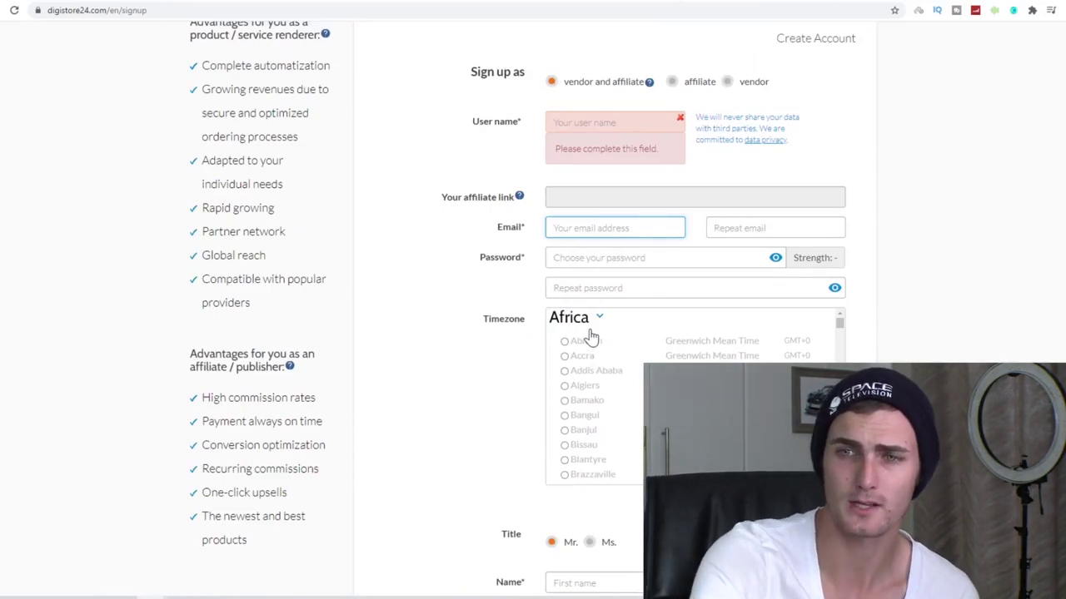
{"action": "scroll", "coordinate": [593, 328], "scroll_direction": "up", "scroll_amount": 1}
{"action": "scroll", "coordinate": [592, 328], "scroll_direction": "up", "scroll_amount": 6}
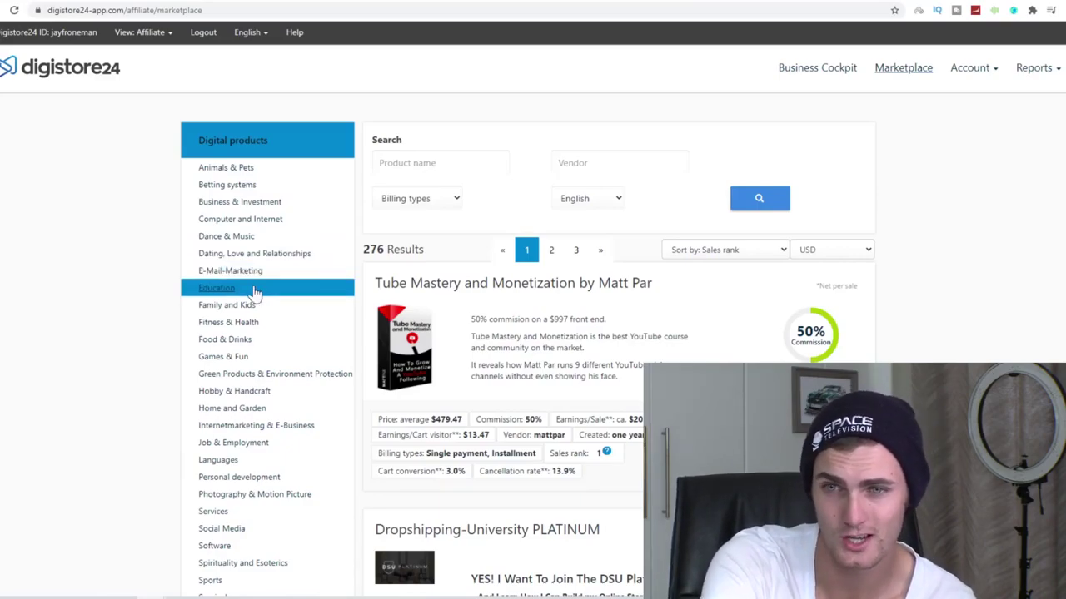
- Open the Dating, Love and Relationships category from the marketplace category list
{"action": "scroll", "coordinate": [254, 292], "scroll_direction": "down", "scroll_amount": 2}
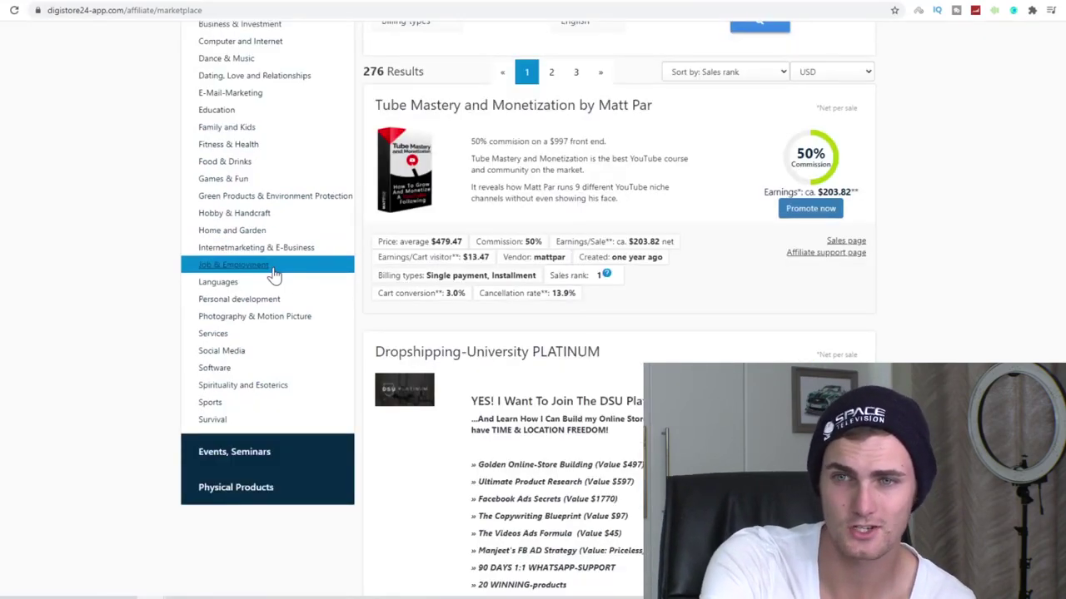
{"action": "scroll", "coordinate": [274, 274], "scroll_direction": "up", "scroll_amount": 2}
{"action": "right_click", "coordinate": [258, 254]}
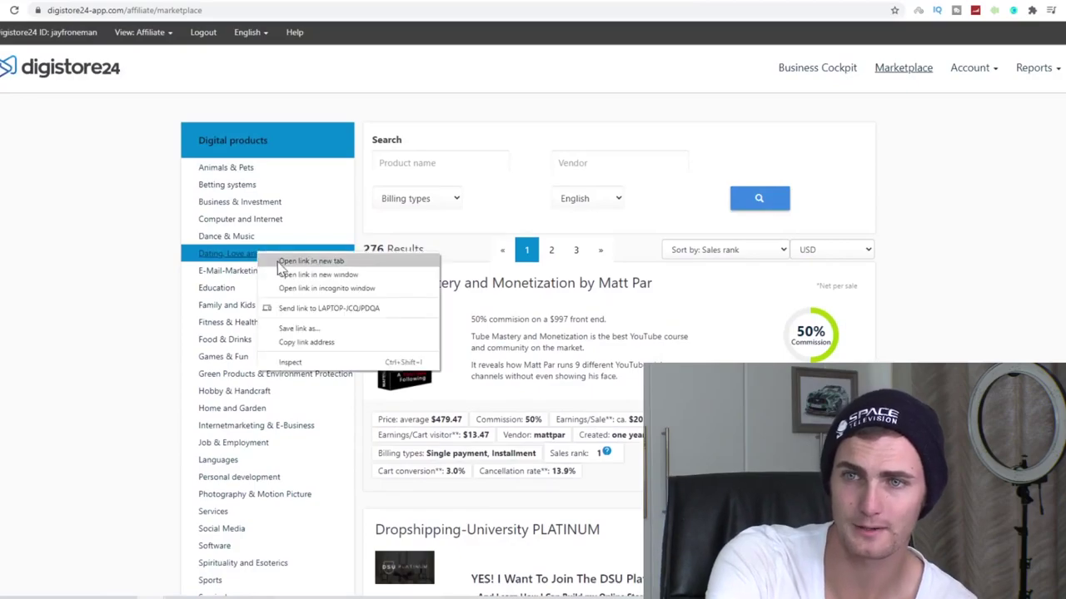
{"action": "left_click", "coordinate": [283, 262]}
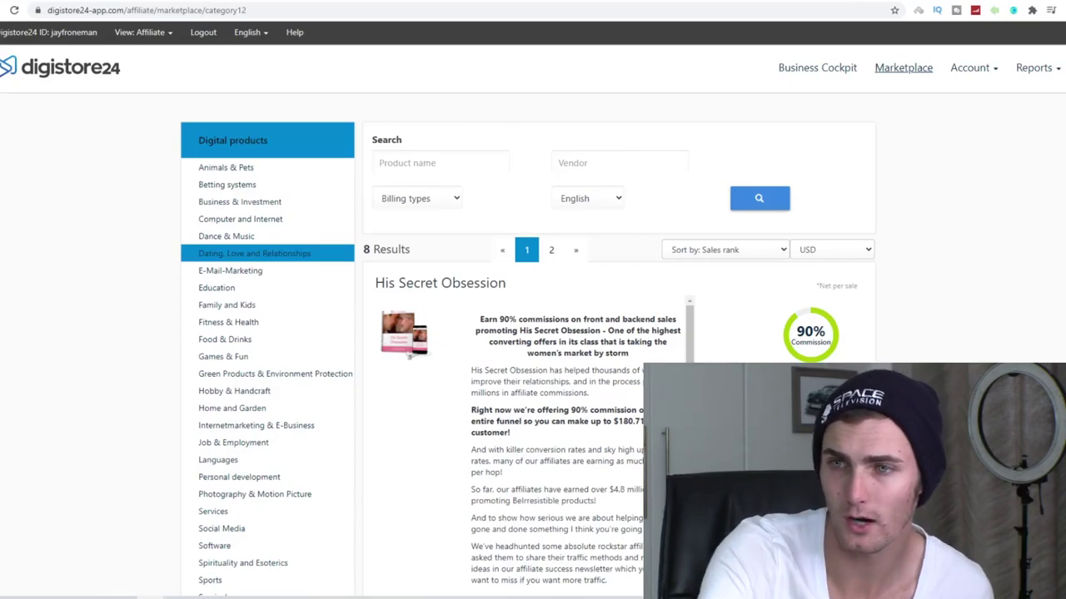
- Review the His Secret Obsession listing: 90% commission and $180.71 earnings per customer
{"action": "scroll", "coordinate": [754, 250], "scroll_direction": "down", "scroll_amount": 2}
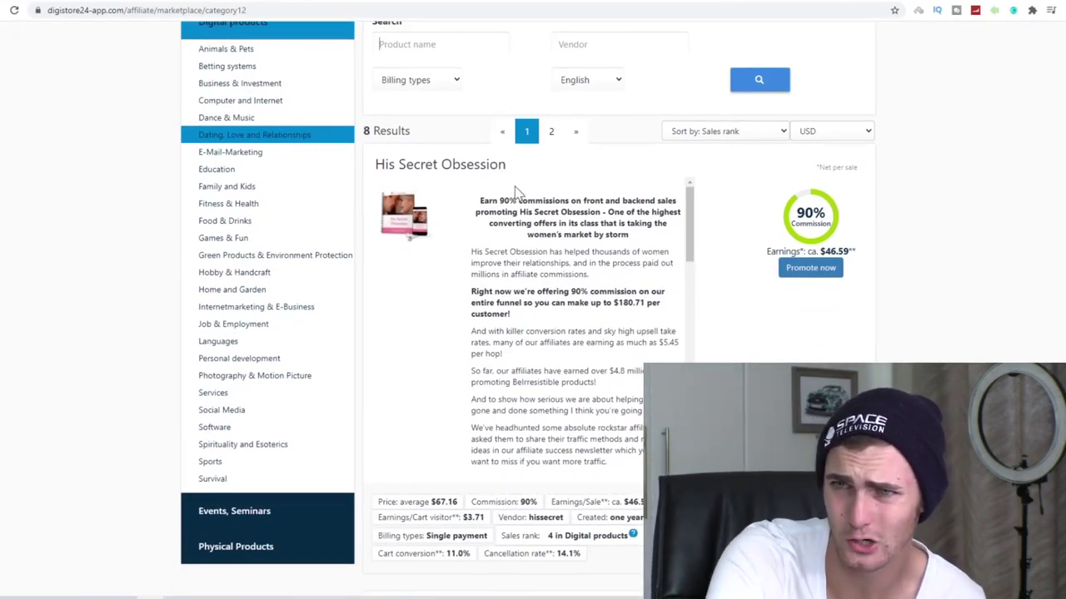
{"action": "left_click_drag", "start_coordinate": [509, 167], "coordinate": [379, 167]}
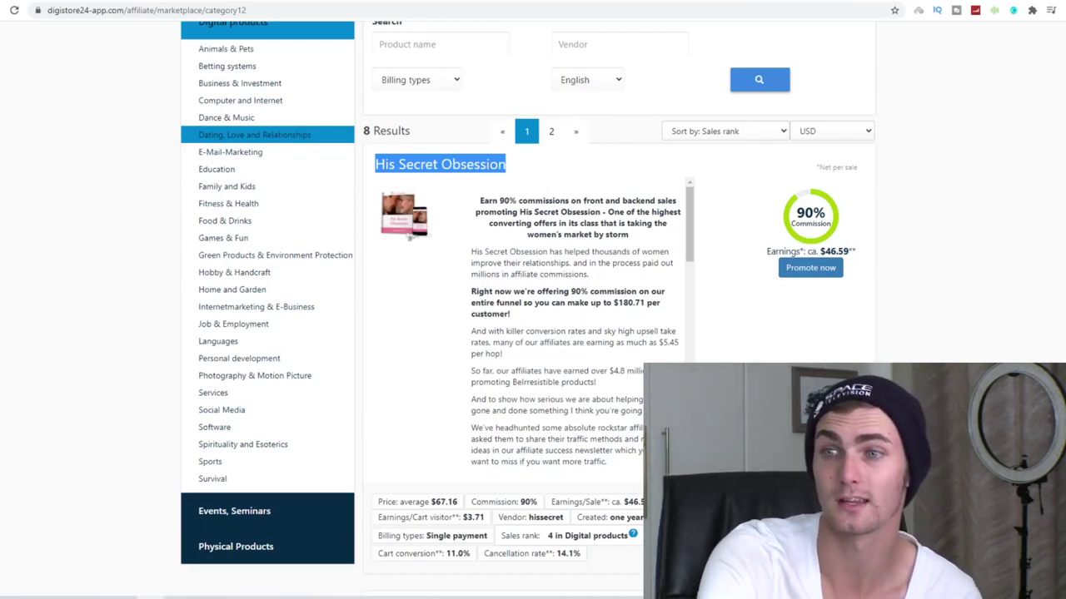
{"action": "left_click_drag", "start_coordinate": [575, 292], "coordinate": [581, 293]}
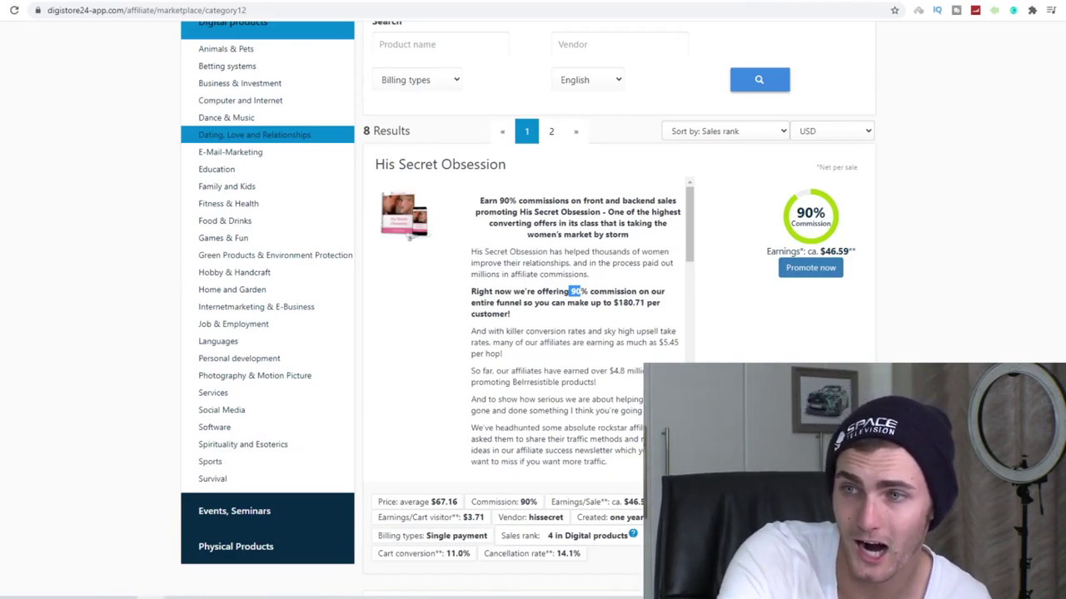
{"action": "left_click", "coordinate": [409, 237]}
{"action": "left_click_drag", "start_coordinate": [617, 303], "coordinate": [647, 303]}
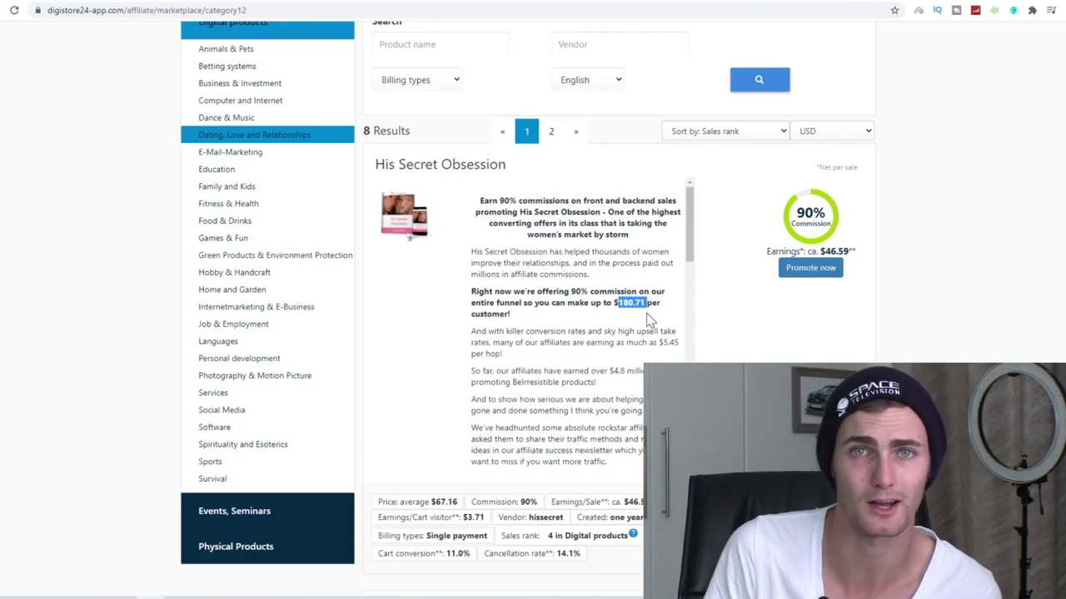
{"action": "left_click", "coordinate": [589, 330]}
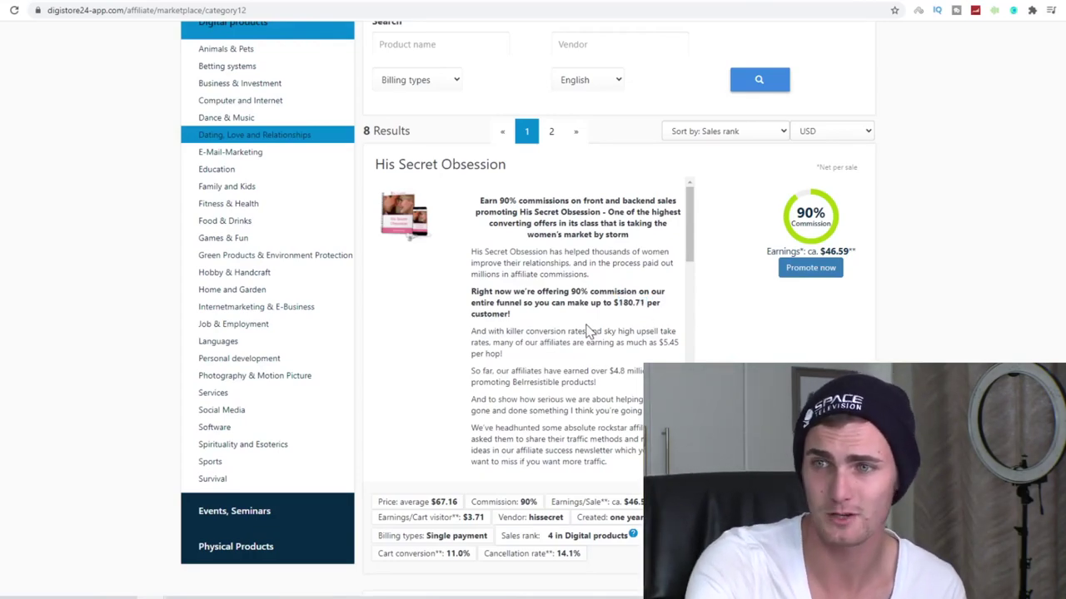
{"action": "left_click_drag", "start_coordinate": [575, 292], "coordinate": [587, 292]}
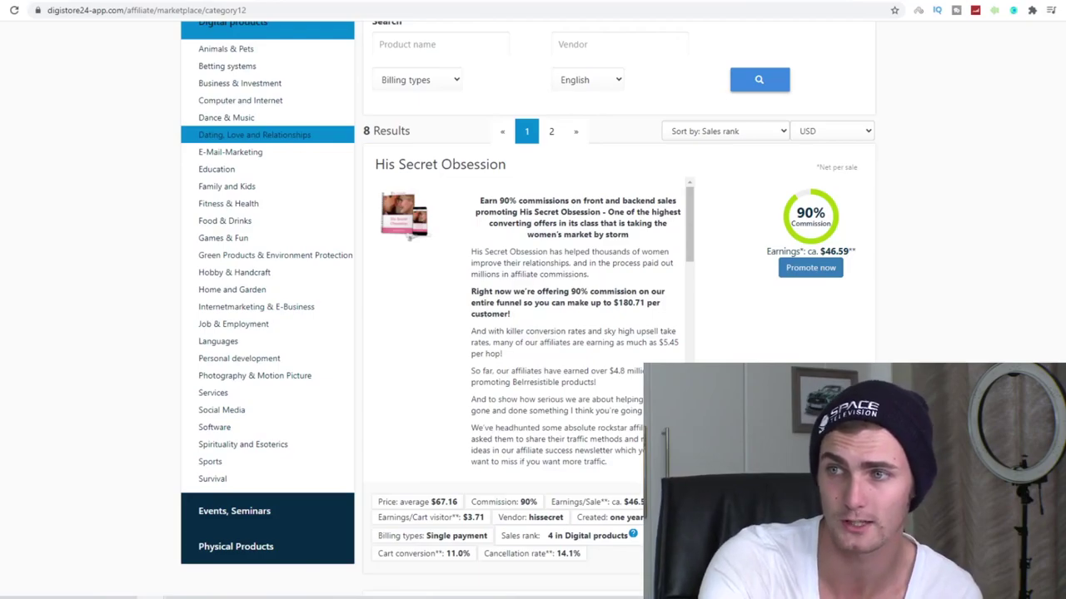
- Get the His Secret Obsession affiliate promolink and open its sales page
{"action": "scroll", "coordinate": [809, 321], "scroll_direction": "up", "scroll_amount": 2}
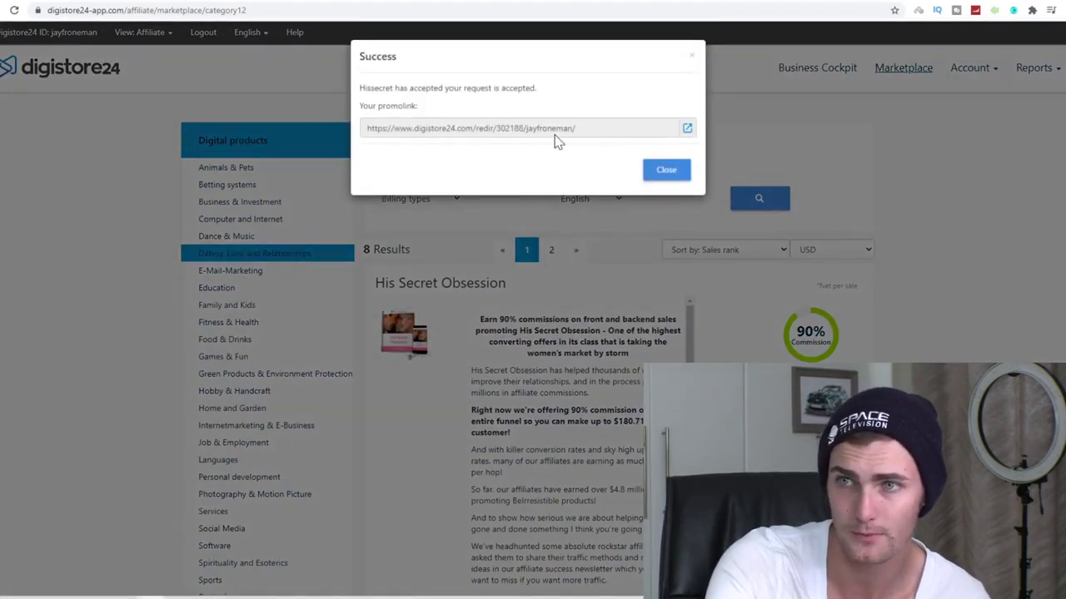
{"action": "left_click", "coordinate": [537, 126]}
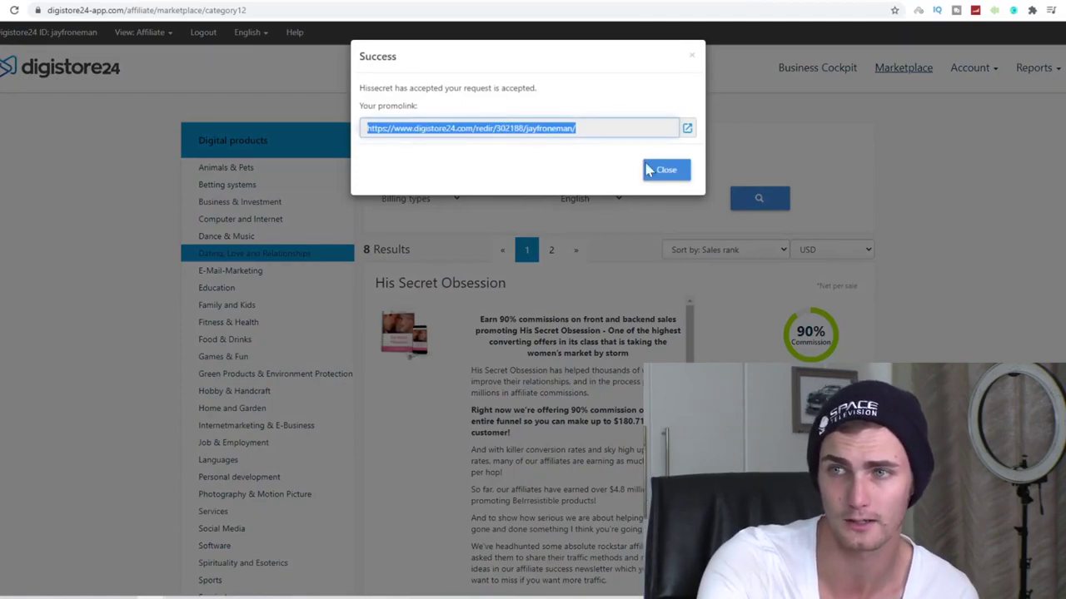
{"action": "left_click", "coordinate": [687, 131]}
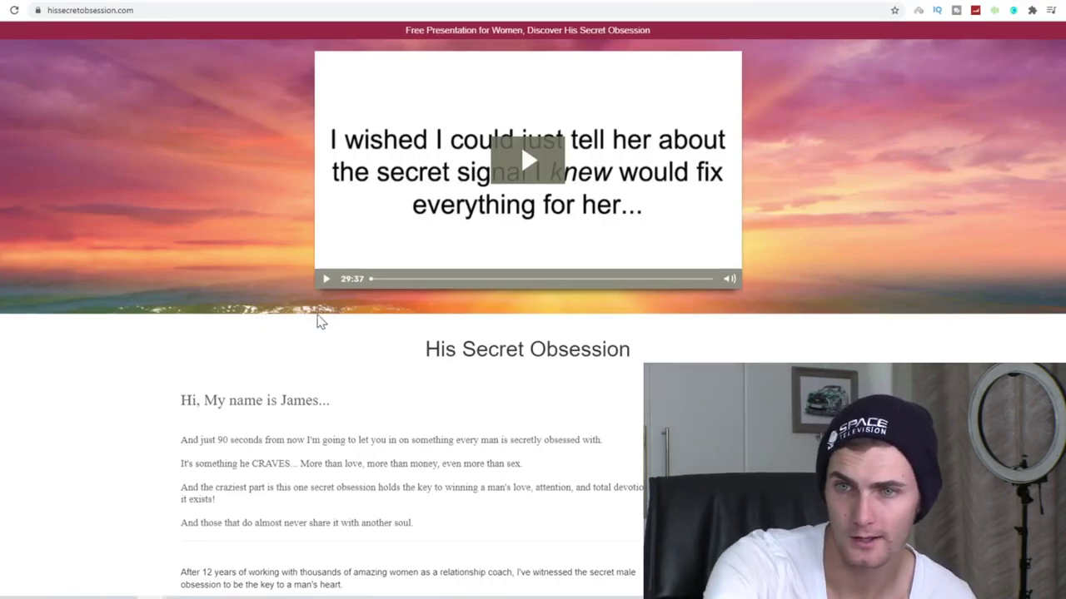
- Scroll the His Secret Obsession sales page down to the $47 Add to Cart offer and back up
{"action": "scroll", "coordinate": [316, 316], "scroll_direction": "down", "scroll_amount": 10}
{"action": "scroll", "coordinate": [366, 399], "scroll_direction": "down", "scroll_amount": 10}
{"action": "scroll", "coordinate": [376, 471], "scroll_direction": "down", "scroll_amount": 10}
{"action": "scroll", "coordinate": [379, 470], "scroll_direction": "down", "scroll_amount": 10}
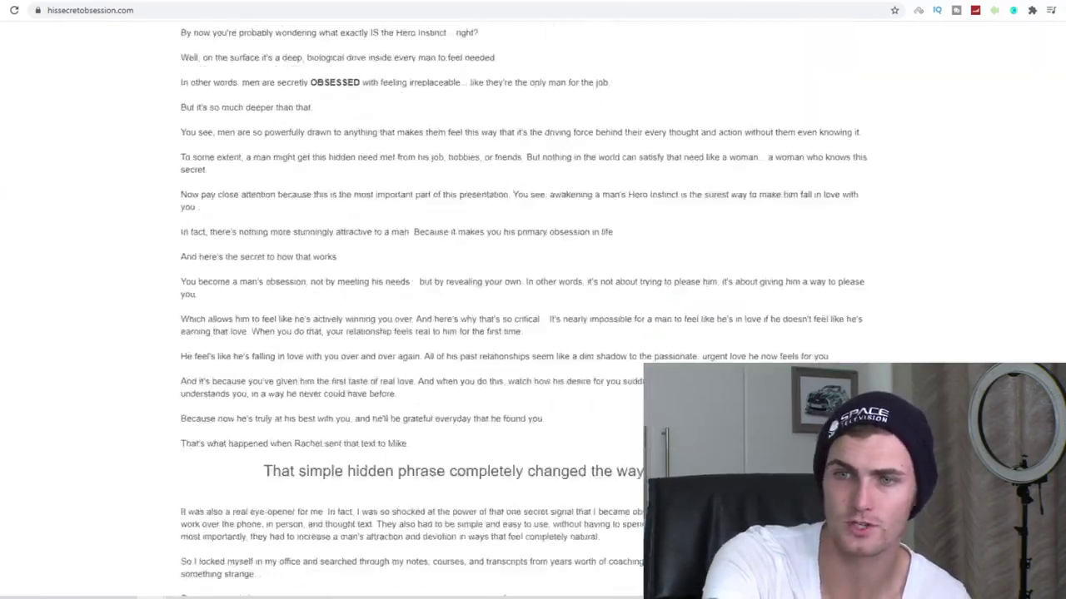
{"action": "scroll", "coordinate": [387, 473], "scroll_direction": "down", "scroll_amount": 10}
{"action": "scroll", "coordinate": [395, 476], "scroll_direction": "down", "scroll_amount": 10}
{"action": "scroll", "coordinate": [398, 463], "scroll_direction": "down", "scroll_amount": 10}
{"action": "scroll", "coordinate": [408, 454], "scroll_direction": "down", "scroll_amount": 8}
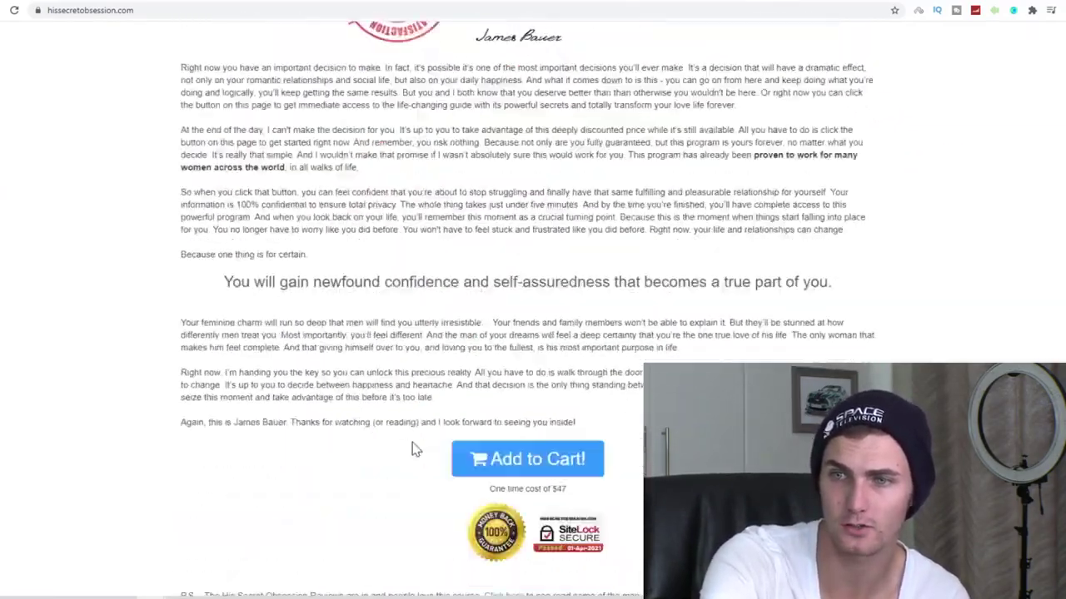
{"action": "scroll", "coordinate": [413, 447], "scroll_direction": "down", "scroll_amount": 5}
{"action": "scroll", "coordinate": [416, 447], "scroll_direction": "up", "scroll_amount": 3}
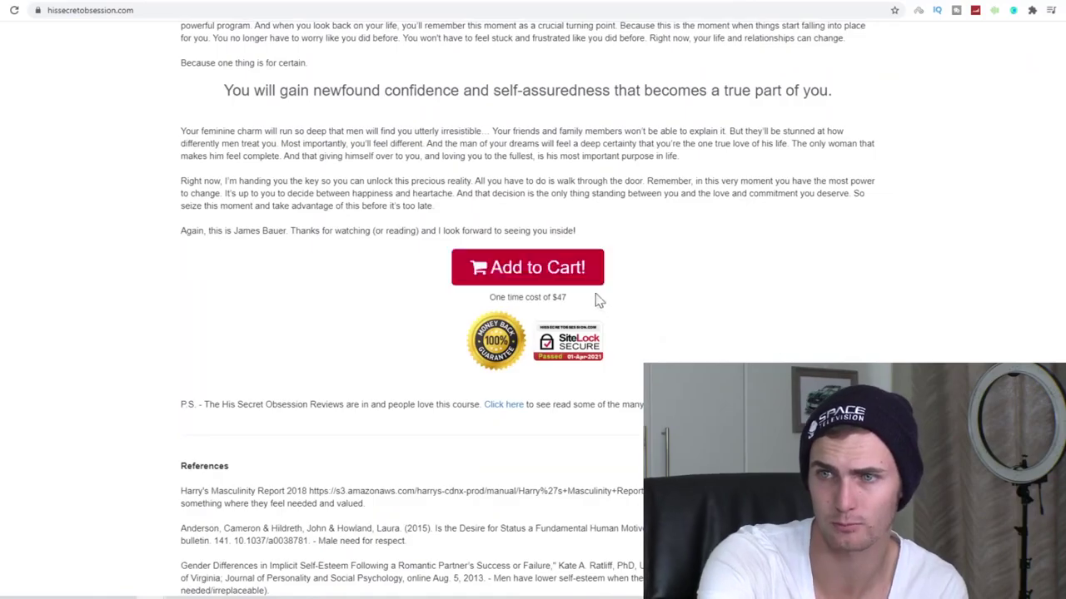
{"action": "scroll", "coordinate": [796, 242], "scroll_direction": "up", "scroll_amount": 15}
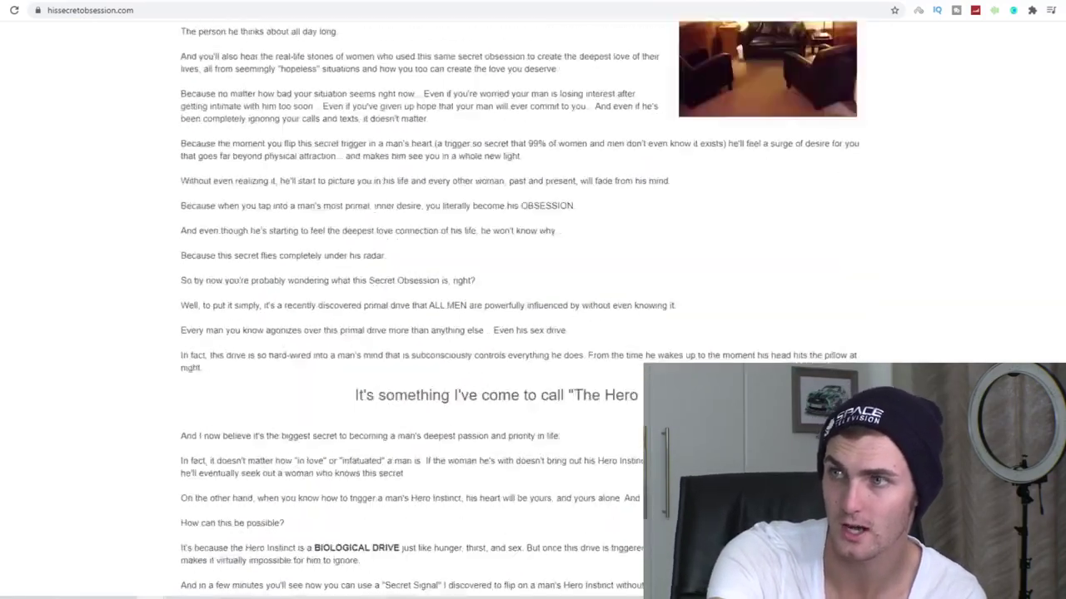
{"action": "scroll", "coordinate": [795, 242], "scroll_direction": "up", "scroll_amount": 15}
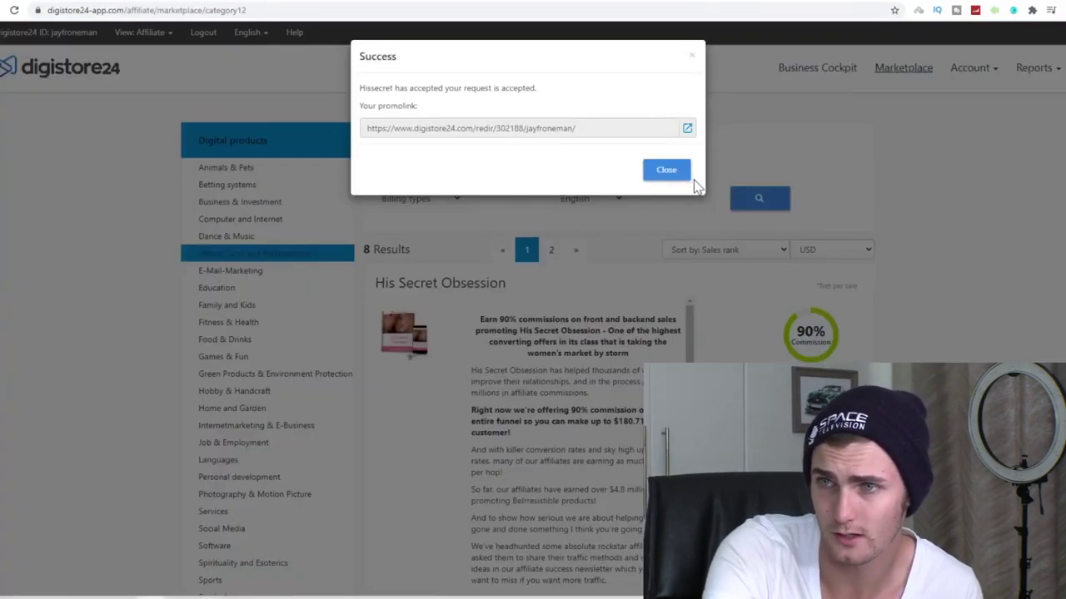
- Dismiss the promolink Success confirmation and scroll the page
{"action": "left_click", "coordinate": [676, 172]}
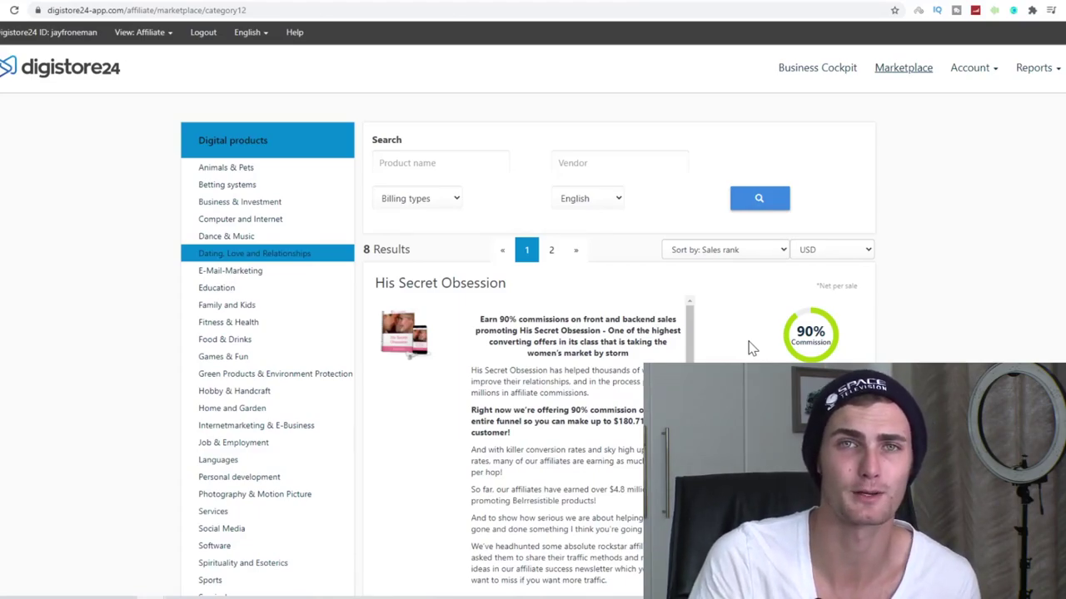
{"action": "scroll", "coordinate": [748, 348], "scroll_direction": "down", "scroll_amount": 1}
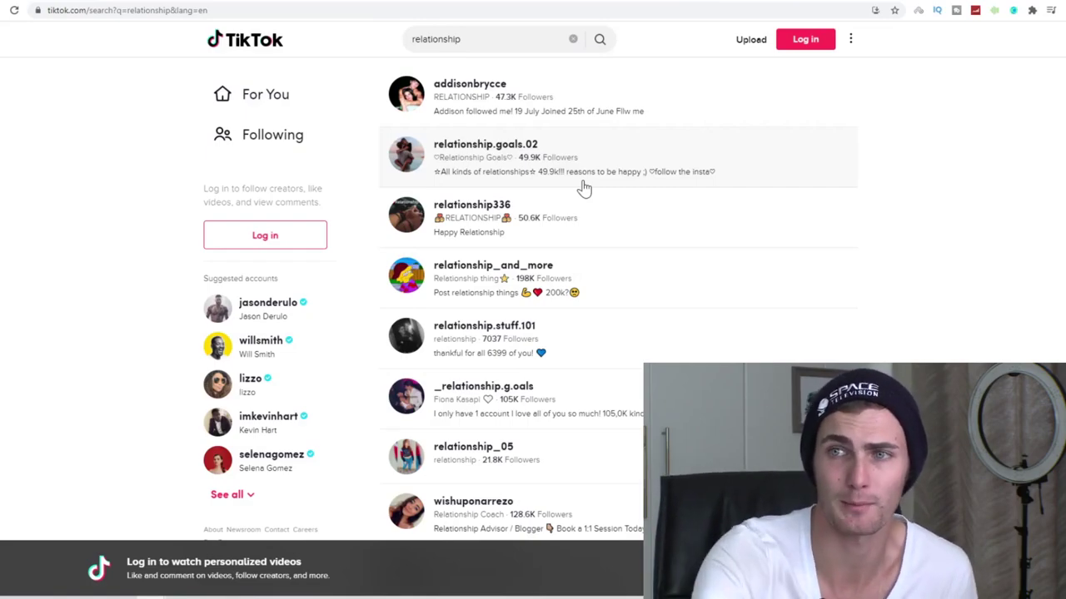
- Open the relationship.goals.02 profile from the search results and scroll its video grid
{"action": "scroll", "coordinate": [549, 138], "scroll_direction": "down", "scroll_amount": 1}
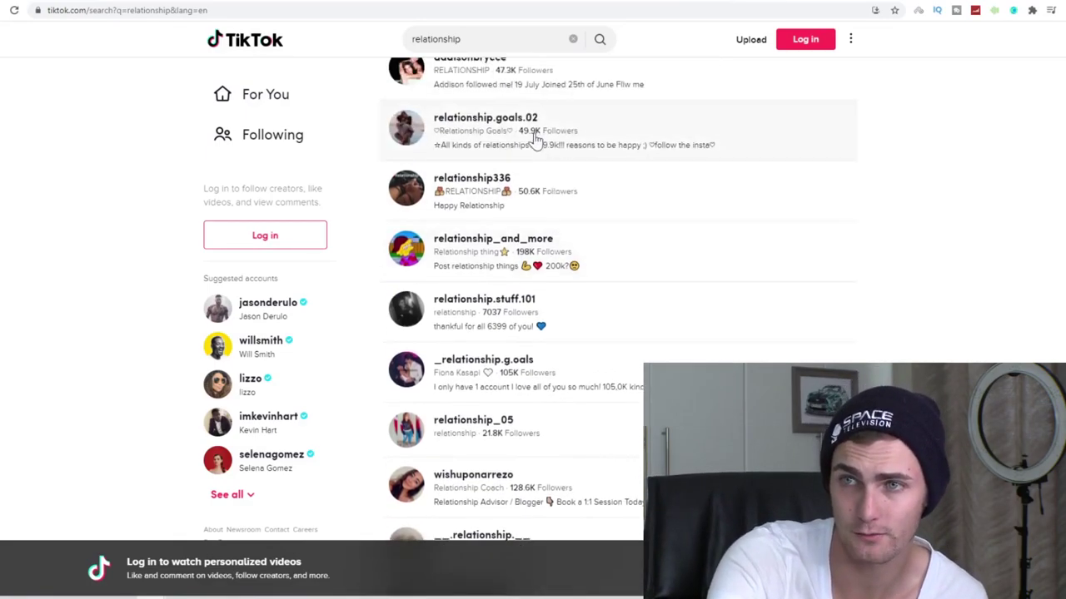
{"action": "scroll", "coordinate": [536, 140], "scroll_direction": "up", "scroll_amount": 1}
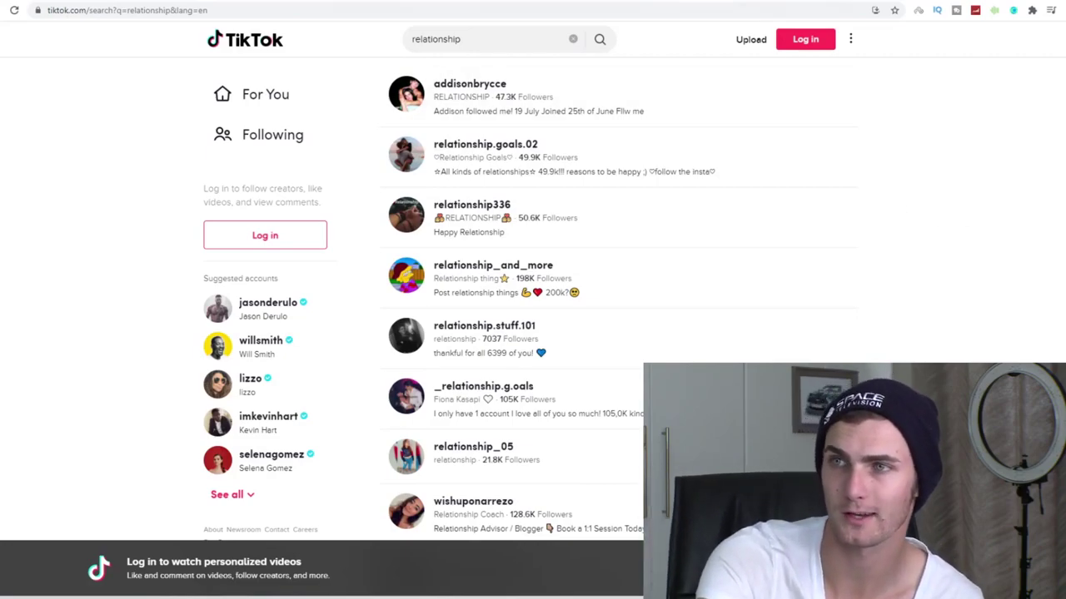
{"action": "left_click", "coordinate": [486, 144]}
{"action": "scroll", "coordinate": [790, 242], "scroll_direction": "down", "scroll_amount": 2}
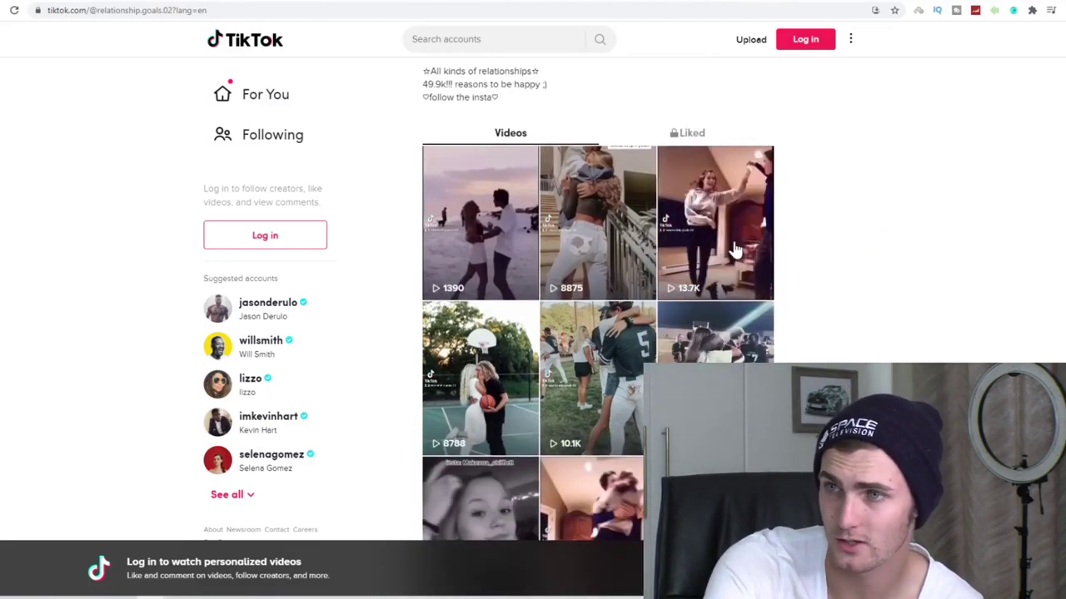
{"action": "scroll", "coordinate": [732, 246], "scroll_direction": "down", "scroll_amount": 4}
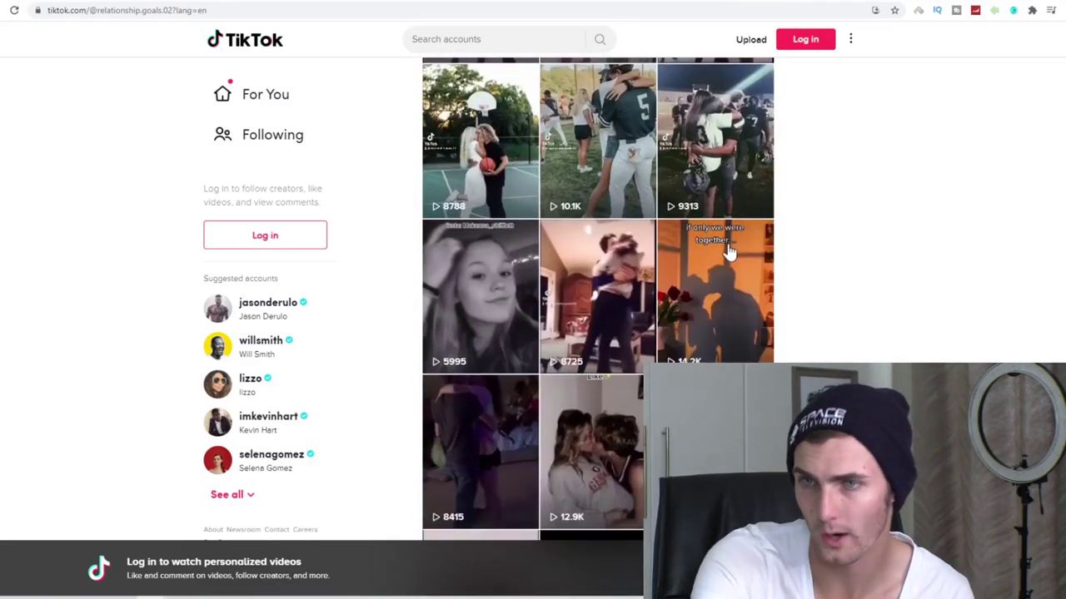
{"action": "scroll", "coordinate": [658, 237], "scroll_direction": "down", "scroll_amount": 4}
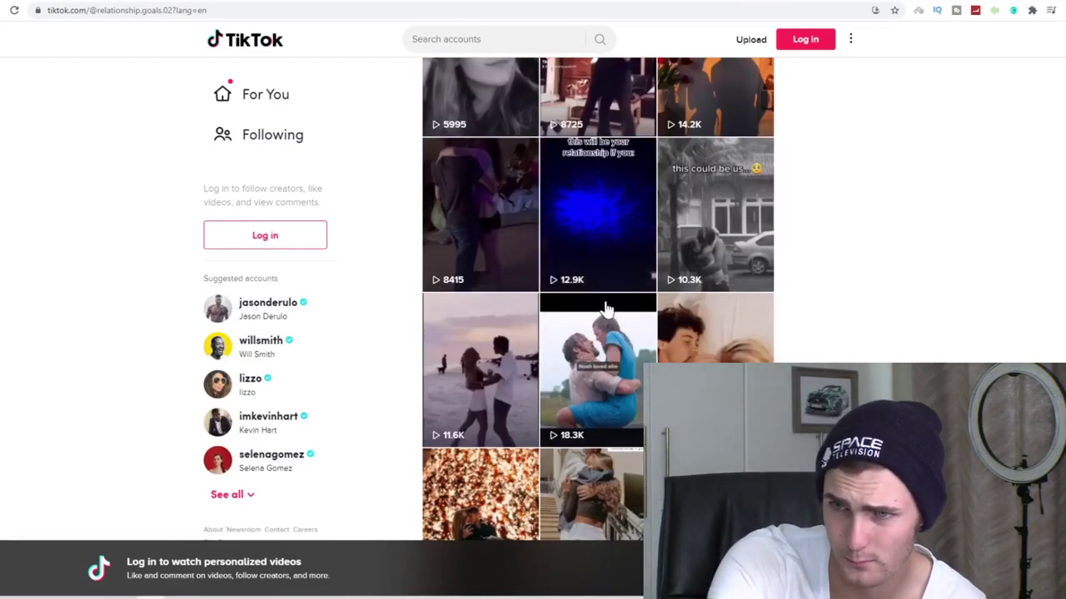
{"action": "scroll", "coordinate": [607, 324], "scroll_direction": "down", "scroll_amount": 5}
{"action": "scroll", "coordinate": [637, 346], "scroll_direction": "down", "scroll_amount": 3}
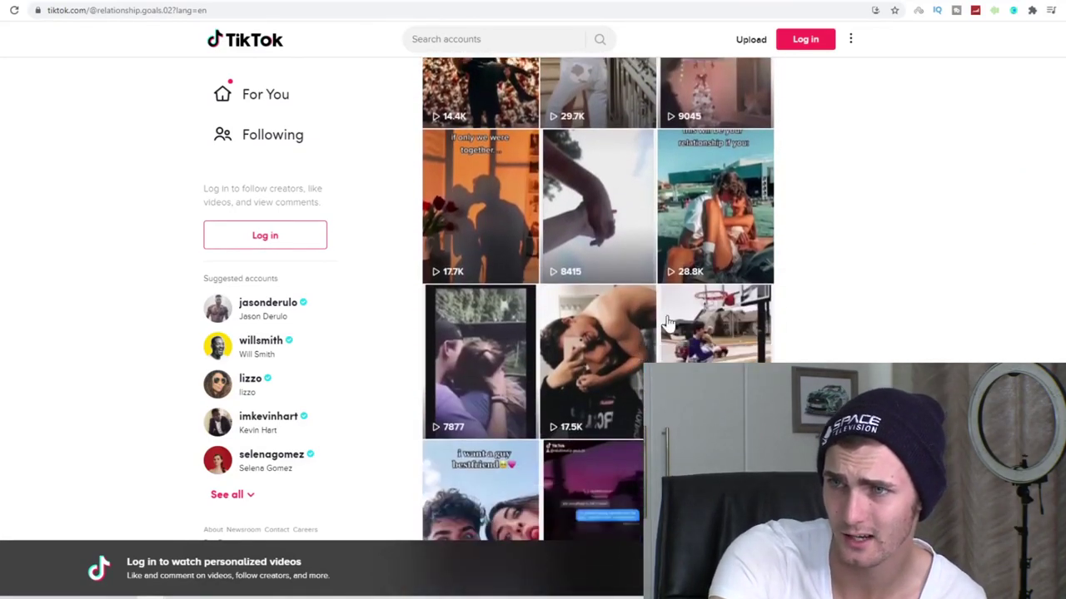
- Watch the profile's 28.8K-view video, then check its 49.9K follower count
{"action": "left_click", "coordinate": [736, 198]}
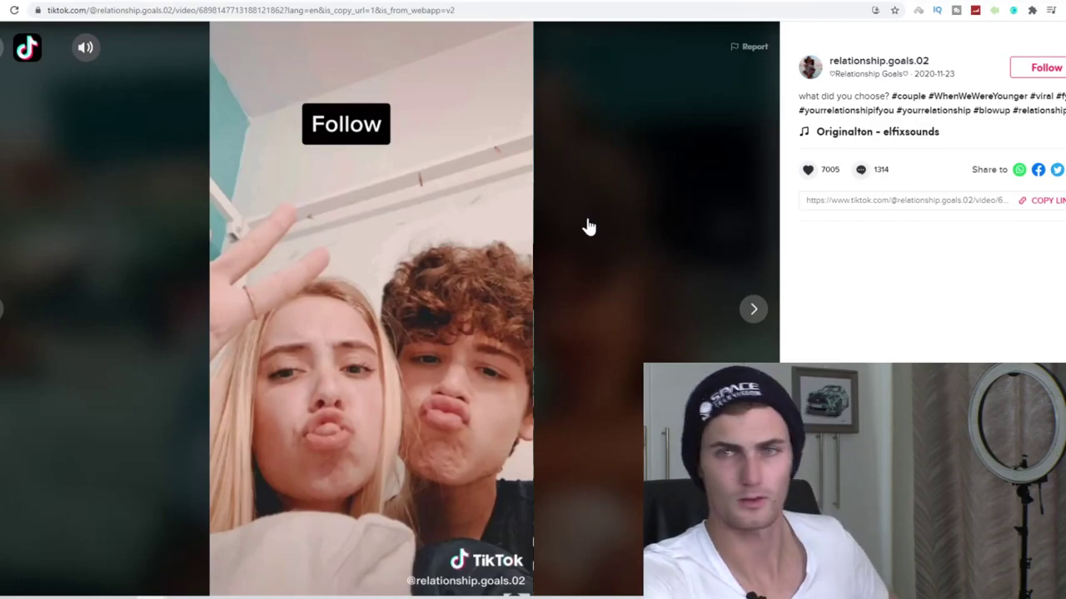
{"action": "key", "text": "Escape"}
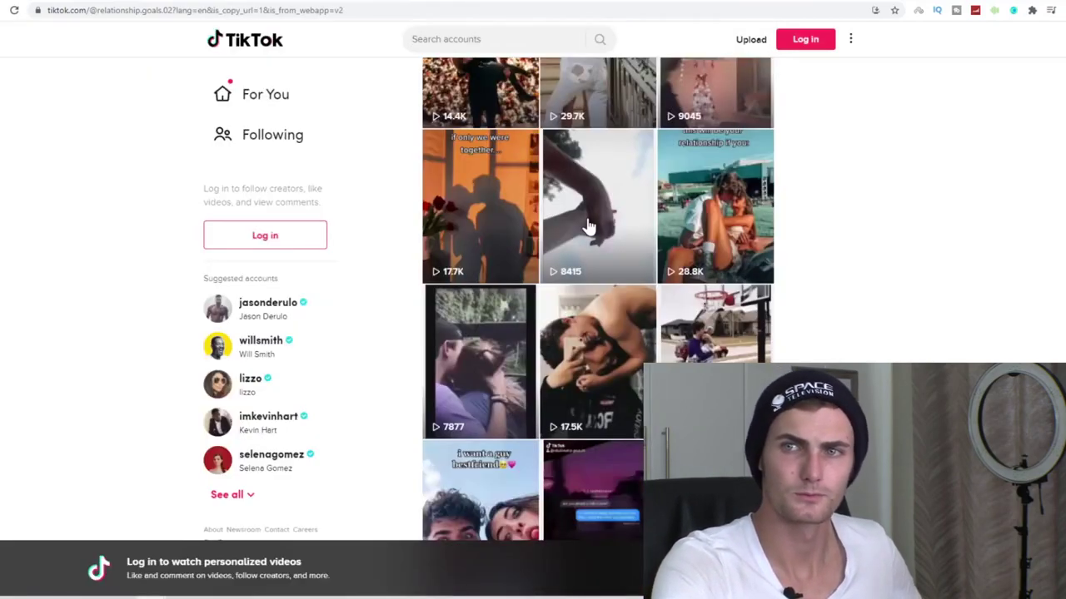
{"action": "mouse_move", "coordinate": [715, 206]}
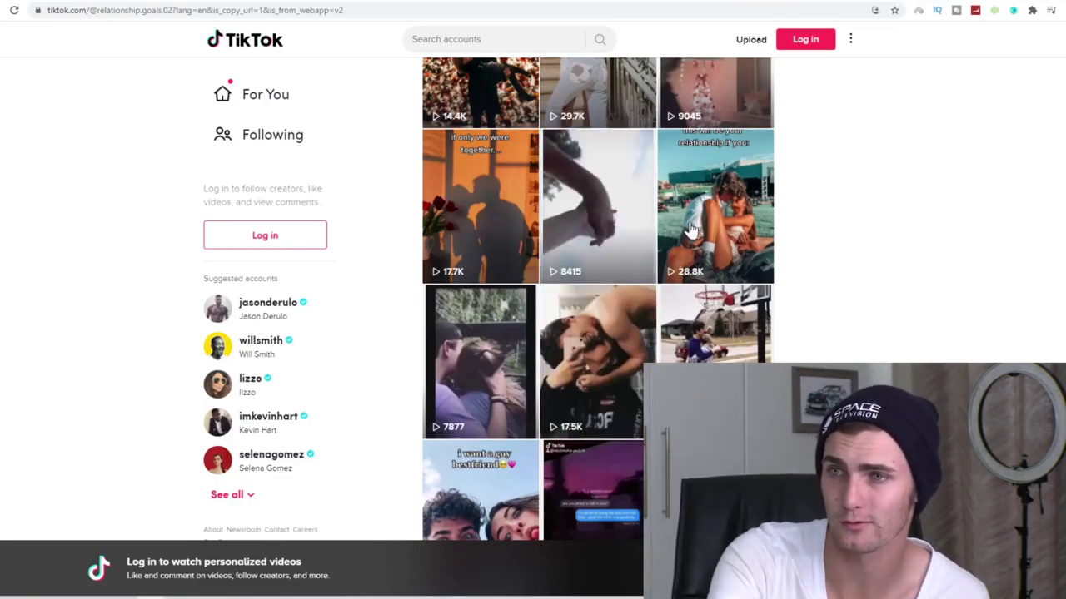
{"action": "scroll", "coordinate": [690, 241], "scroll_direction": "up", "scroll_amount": 5}
{"action": "scroll", "coordinate": [690, 242], "scroll_direction": "up", "scroll_amount": 5}
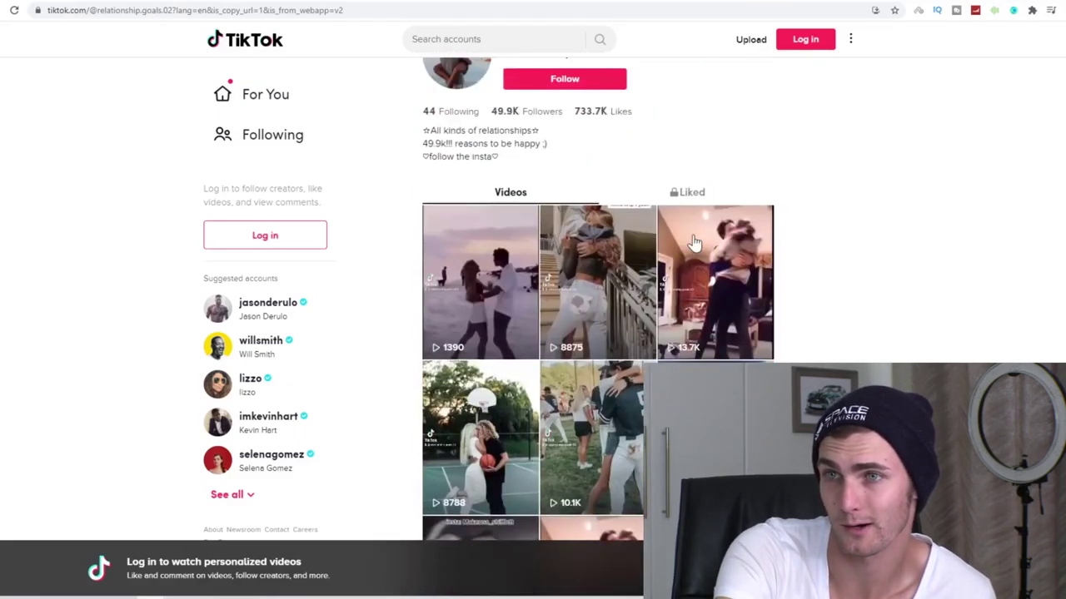
{"action": "scroll", "coordinate": [690, 241], "scroll_direction": "up", "scroll_amount": 2}
{"action": "double_click", "coordinate": [504, 170]}
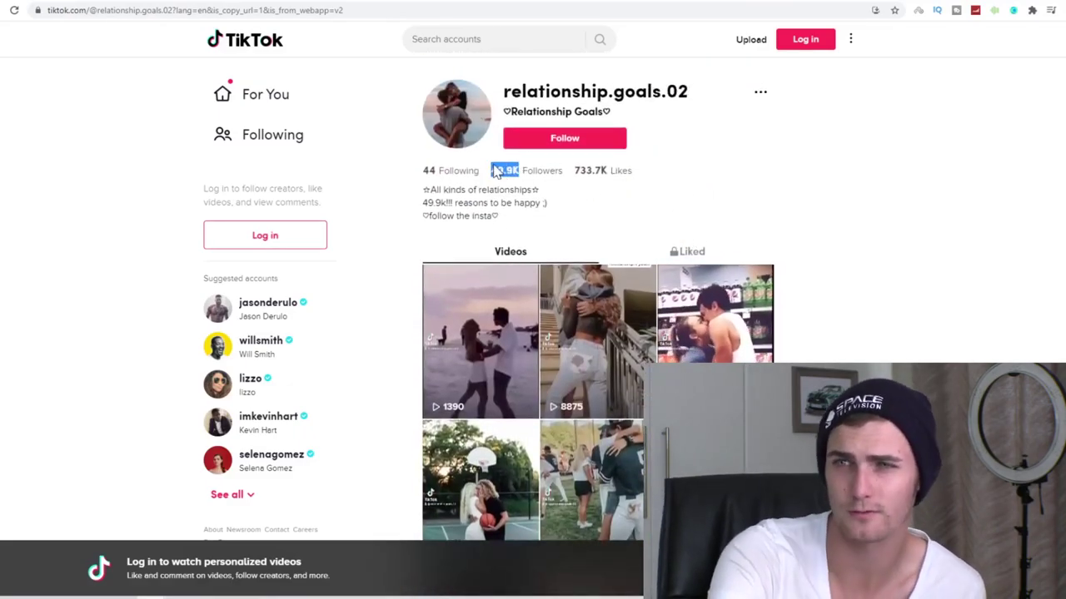
{"action": "left_click", "coordinate": [653, 215]}
- Scroll further down the relationship.goals.02 video grid and back up
{"action": "scroll", "coordinate": [654, 215], "scroll_direction": "down", "scroll_amount": 2}
{"action": "scroll", "coordinate": [573, 230], "scroll_direction": "down", "scroll_amount": 5}
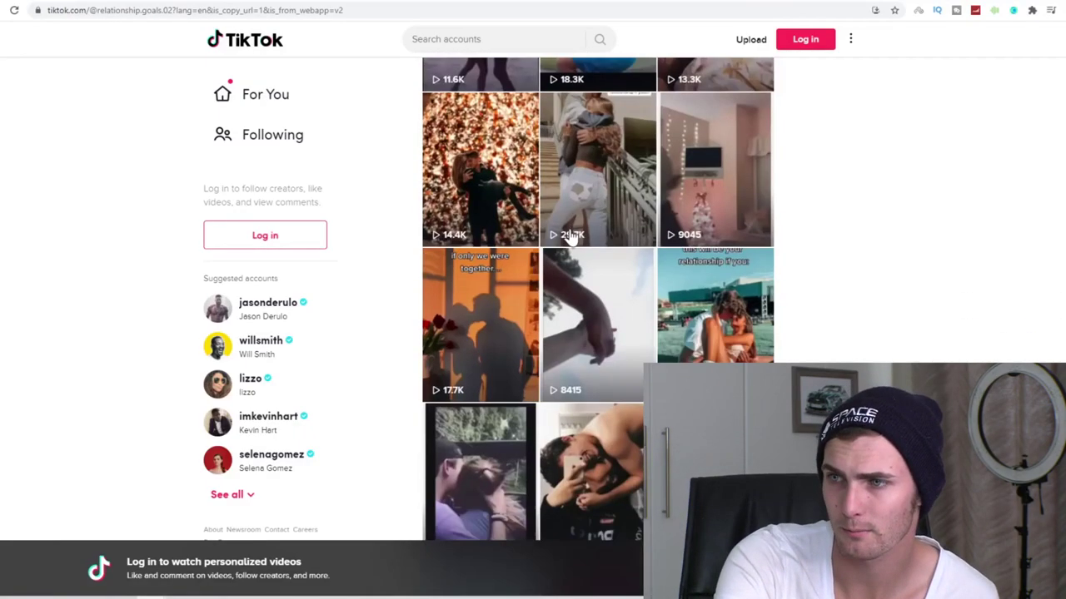
{"action": "scroll", "coordinate": [572, 242], "scroll_direction": "down", "scroll_amount": 5}
{"action": "scroll", "coordinate": [571, 243], "scroll_direction": "down", "scroll_amount": 3}
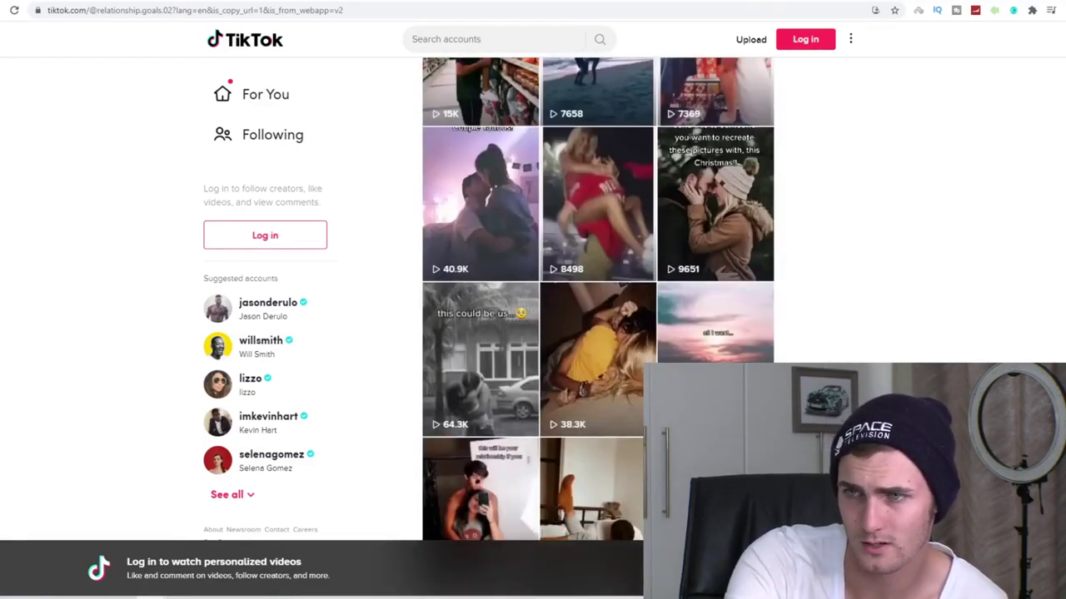
{"action": "scroll", "coordinate": [635, 377], "scroll_direction": "down", "scroll_amount": 3}
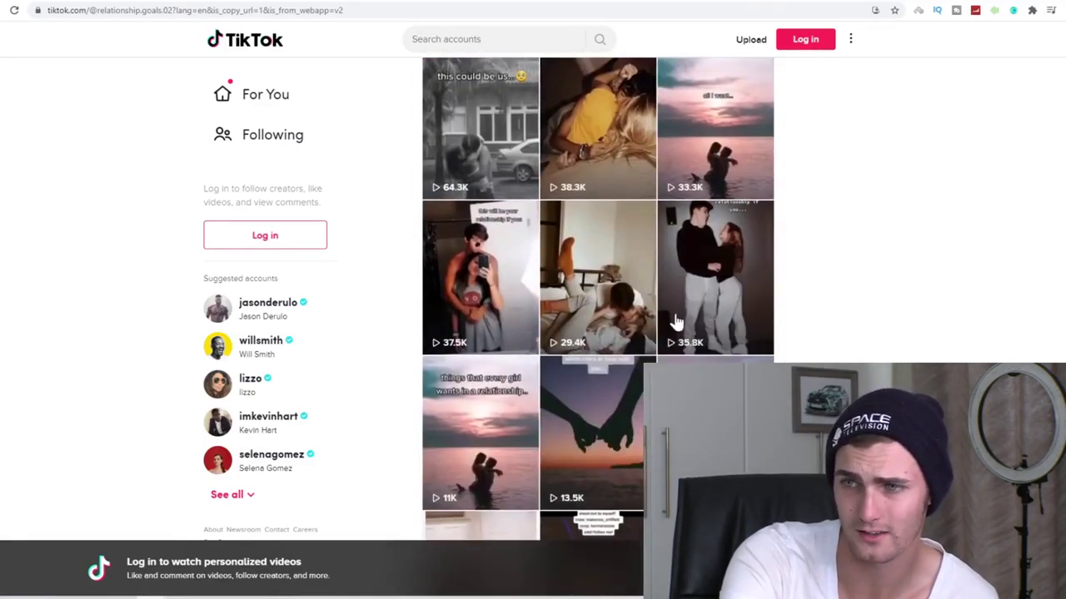
{"action": "scroll", "coordinate": [579, 358], "scroll_direction": "down", "scroll_amount": 5}
{"action": "scroll", "coordinate": [591, 400], "scroll_direction": "down", "scroll_amount": 5}
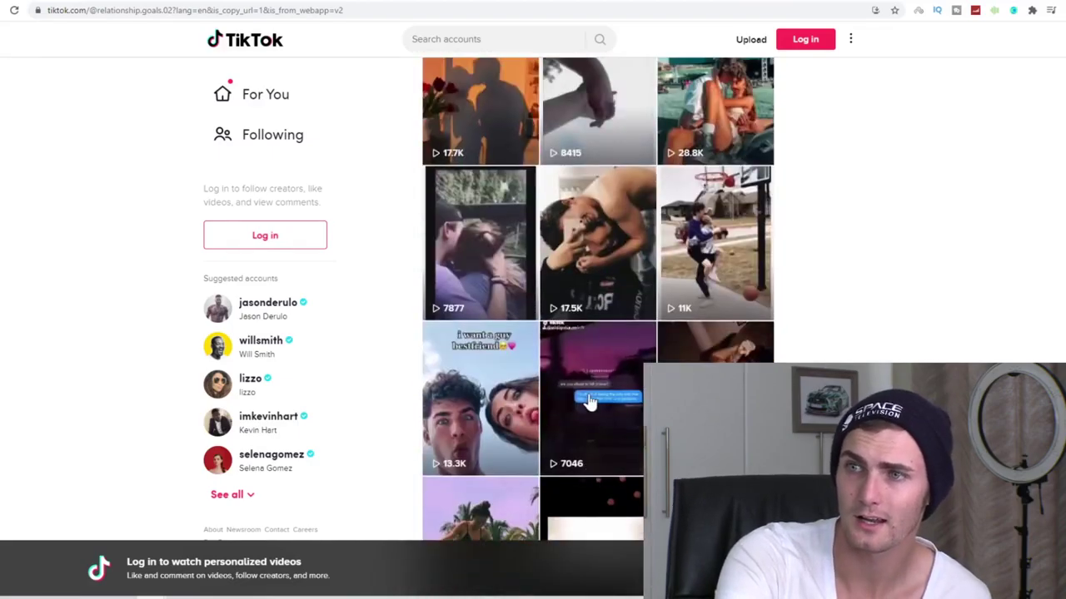
{"action": "scroll", "coordinate": [602, 388], "scroll_direction": "down", "scroll_amount": 5}
{"action": "scroll", "coordinate": [602, 388], "scroll_direction": "down", "scroll_amount": 4}
{"action": "scroll", "coordinate": [897, 306], "scroll_direction": "down", "scroll_amount": 5}
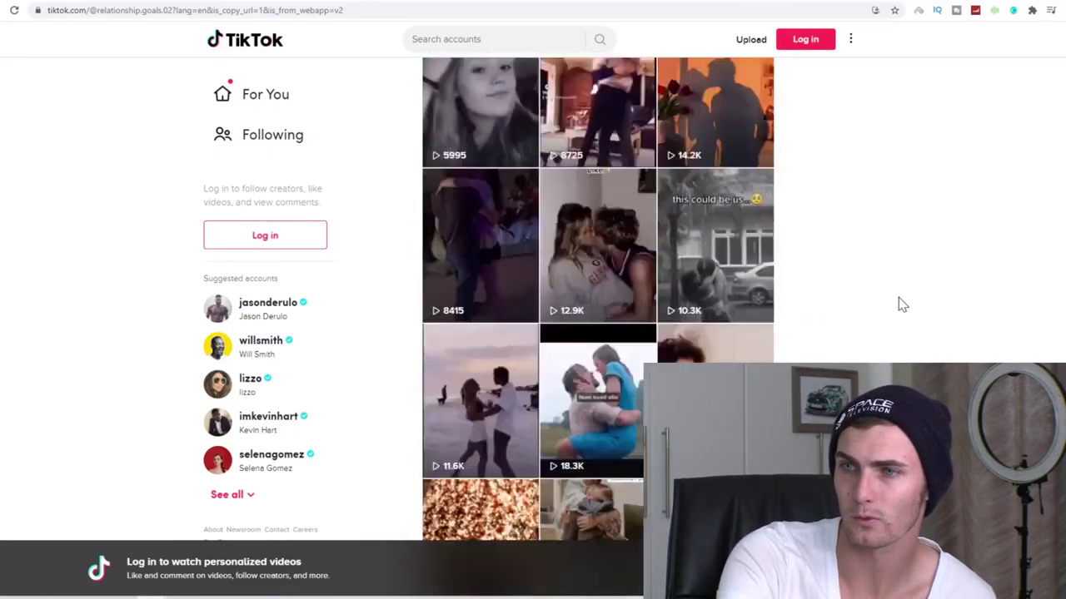
{"action": "scroll", "coordinate": [883, 291], "scroll_direction": "down", "scroll_amount": 5}
{"action": "scroll", "coordinate": [718, 298], "scroll_direction": "down", "scroll_amount": 4}
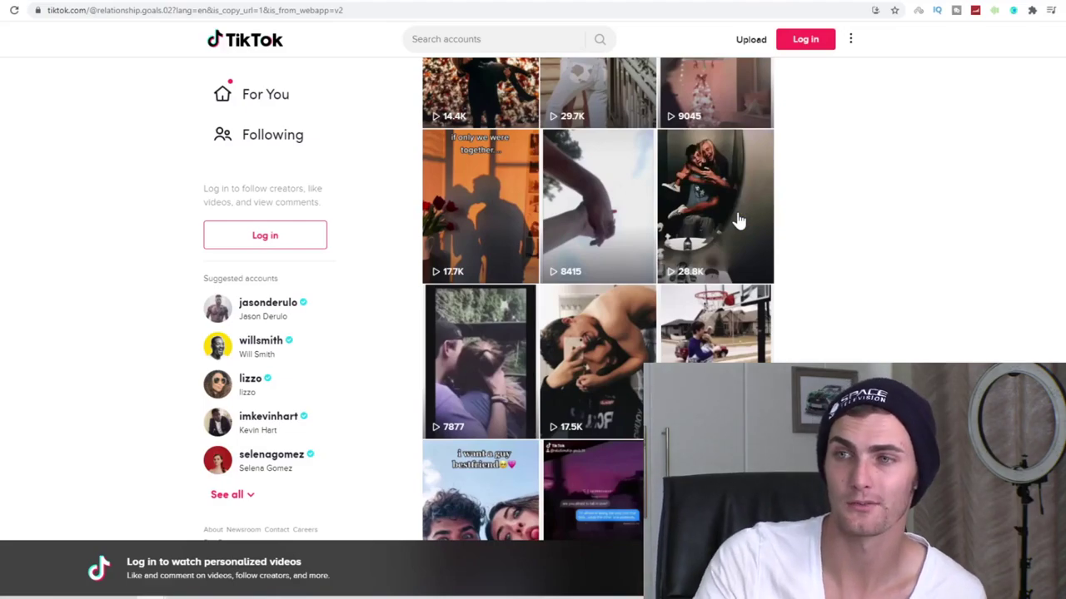
{"action": "scroll", "coordinate": [547, 250], "scroll_direction": "up", "scroll_amount": 5}
{"action": "scroll", "coordinate": [568, 287], "scroll_direction": "up", "scroll_amount": 2}
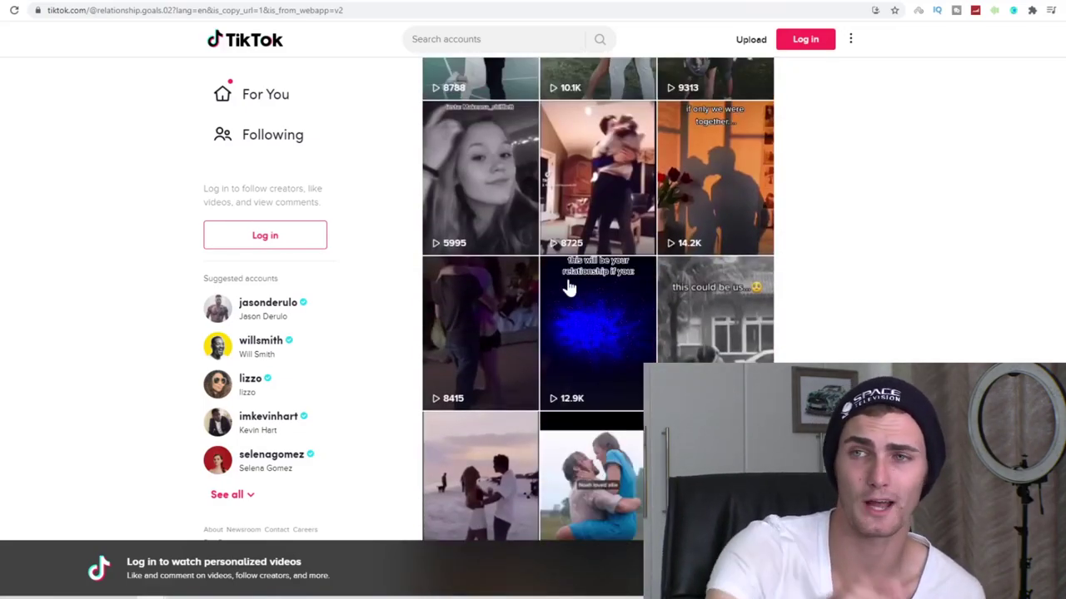
{"action": "scroll", "coordinate": [562, 263], "scroll_direction": "up", "scroll_amount": 5}
- Go back to the relationship336 profile, browse its videos, then switch to the Builderall Virtual Office
{"action": "key", "text": "alt+Left"}
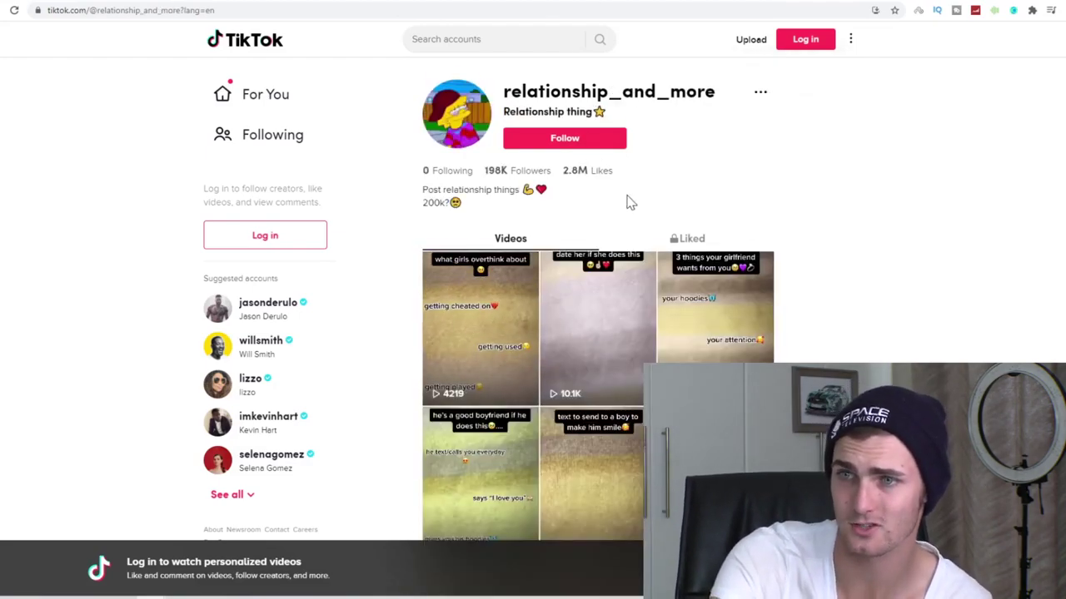
{"action": "scroll", "coordinate": [583, 241], "scroll_direction": "down", "scroll_amount": 2}
{"action": "scroll", "coordinate": [555, 257], "scroll_direction": "down", "scroll_amount": 2}
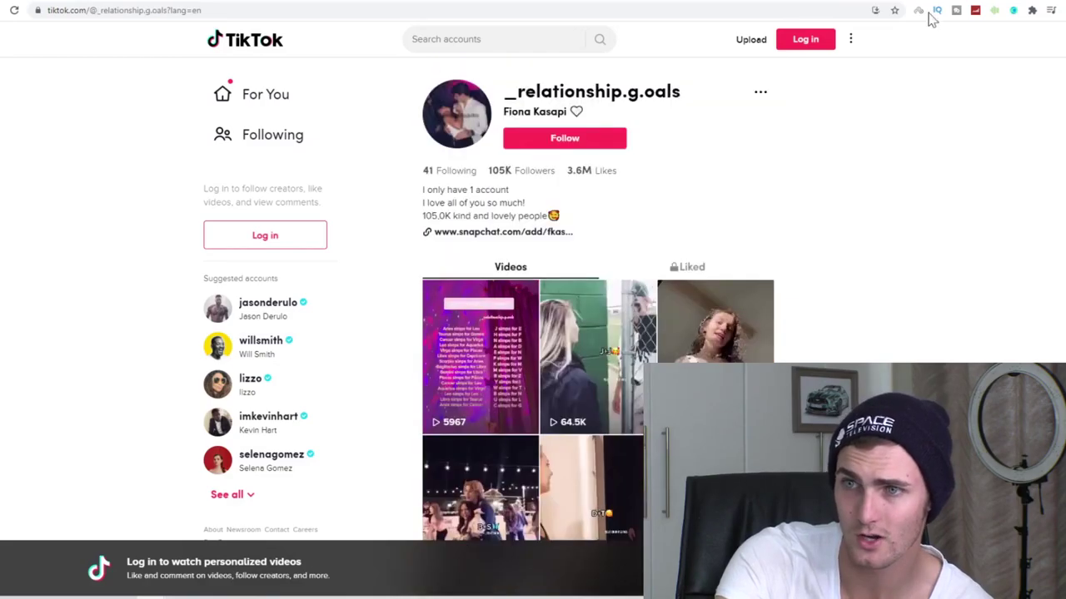
{"action": "scroll", "coordinate": [816, 291], "scroll_direction": "down", "scroll_amount": 3}
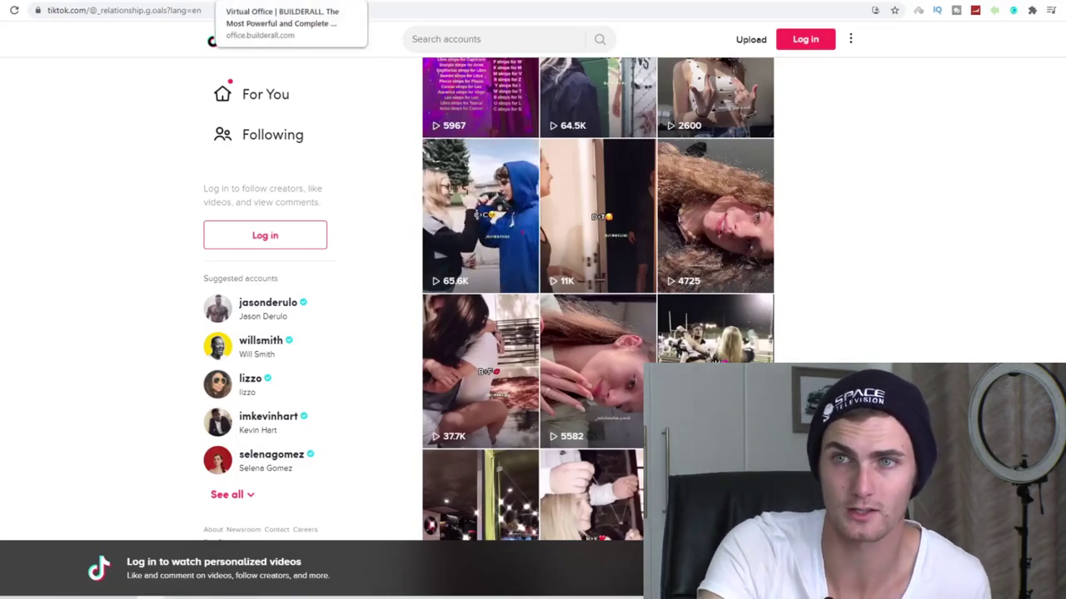
{"action": "left_click", "coordinate": [227, 2]}
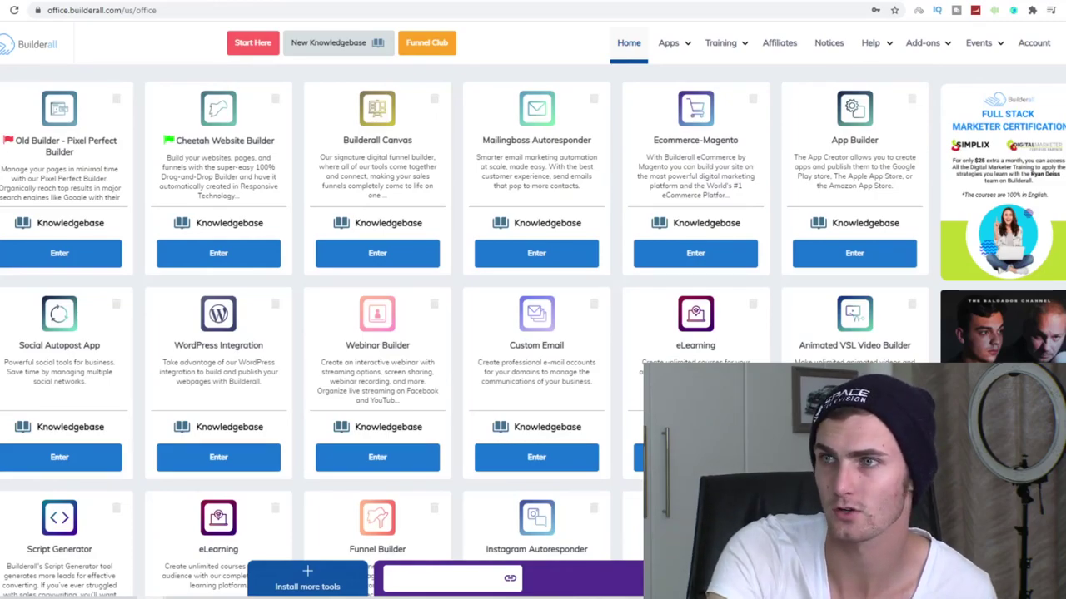
{"action": "key", "text": "ctrl+t"}
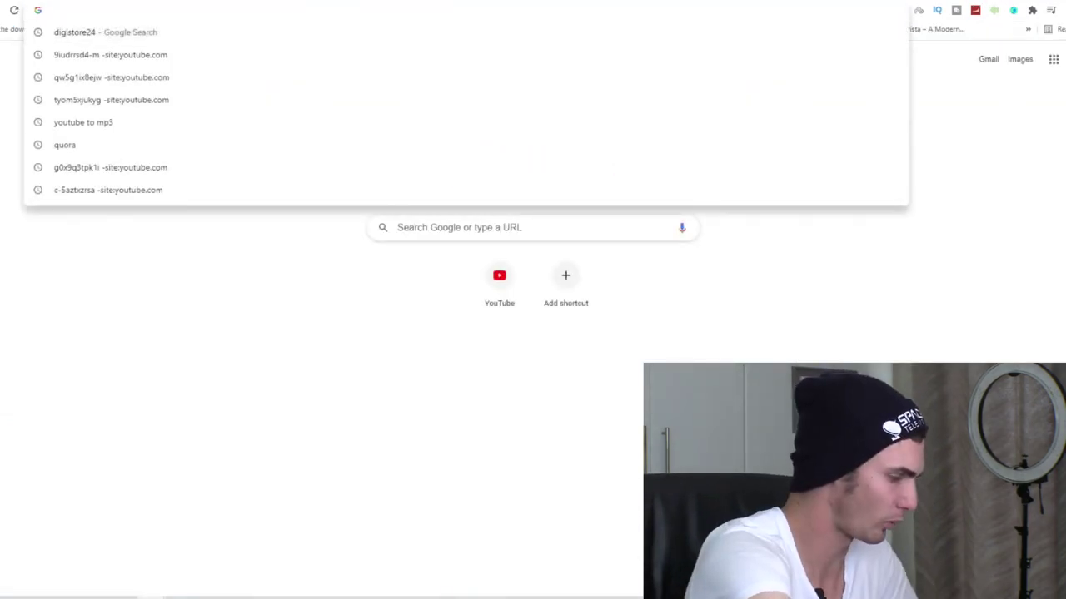
{"action": "type", "text": "bui"}
{"action": "key", "text": "Return"}
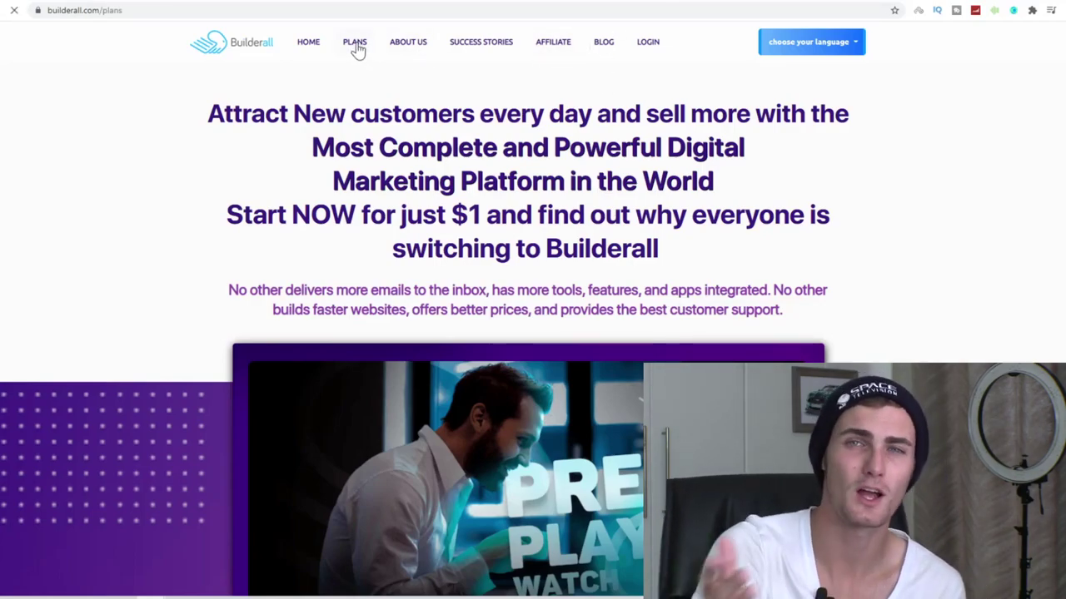
{"action": "scroll", "coordinate": [711, 245], "scroll_direction": "down", "scroll_amount": 3}
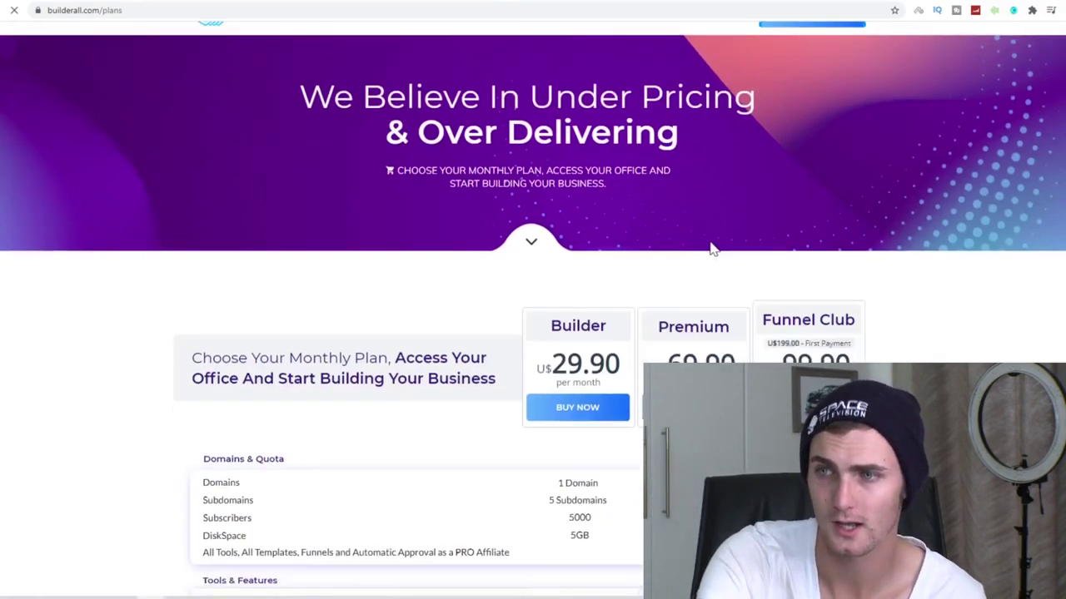
{"action": "left_click_drag", "start_coordinate": [666, 157], "coordinate": [850, 159]}
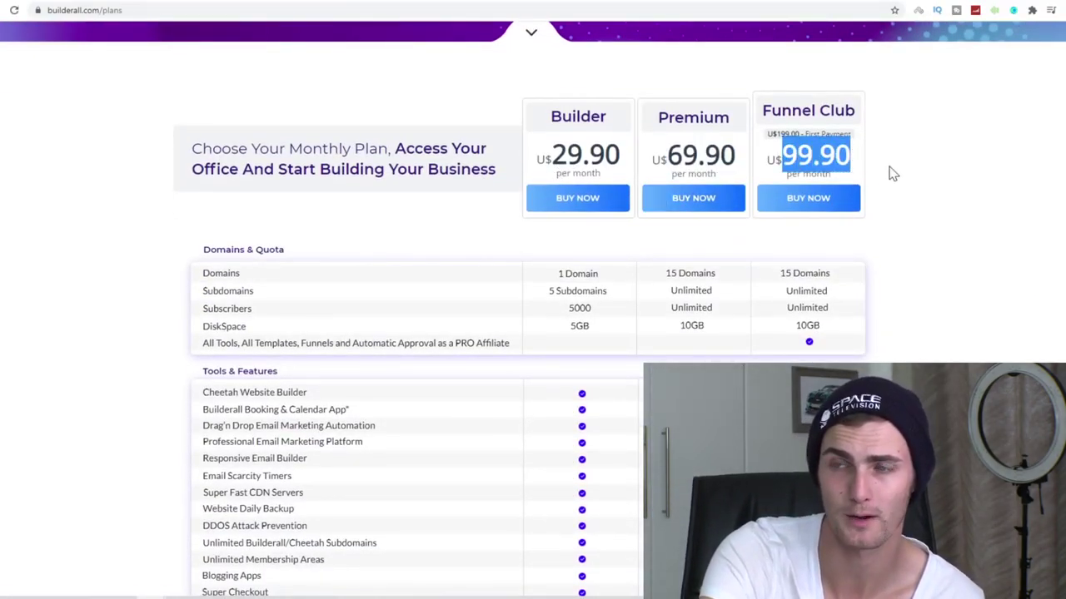
{"action": "scroll", "coordinate": [899, 180], "scroll_direction": "down", "scroll_amount": 3}
{"action": "scroll", "coordinate": [861, 225], "scroll_direction": "up", "scroll_amount": 5}
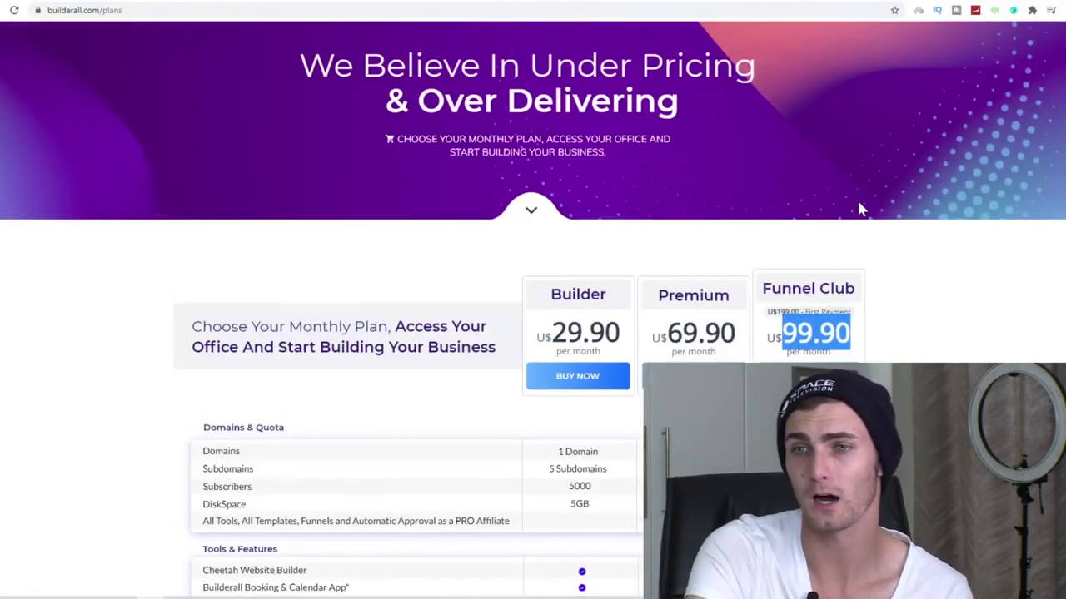
{"action": "scroll", "coordinate": [882, 210], "scroll_direction": "up", "scroll_amount": 1}
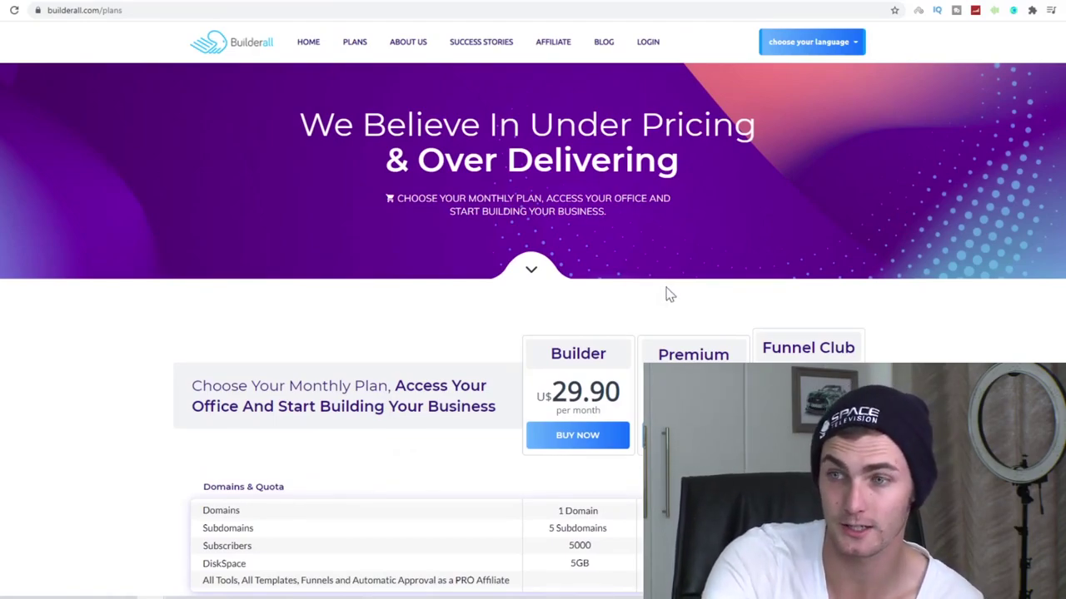
{"action": "scroll", "coordinate": [669, 292], "scroll_direction": "down", "scroll_amount": 3}
{"action": "left_click_drag", "start_coordinate": [654, 218], "coordinate": [741, 218]}
{"action": "double_click", "coordinate": [721, 219]}
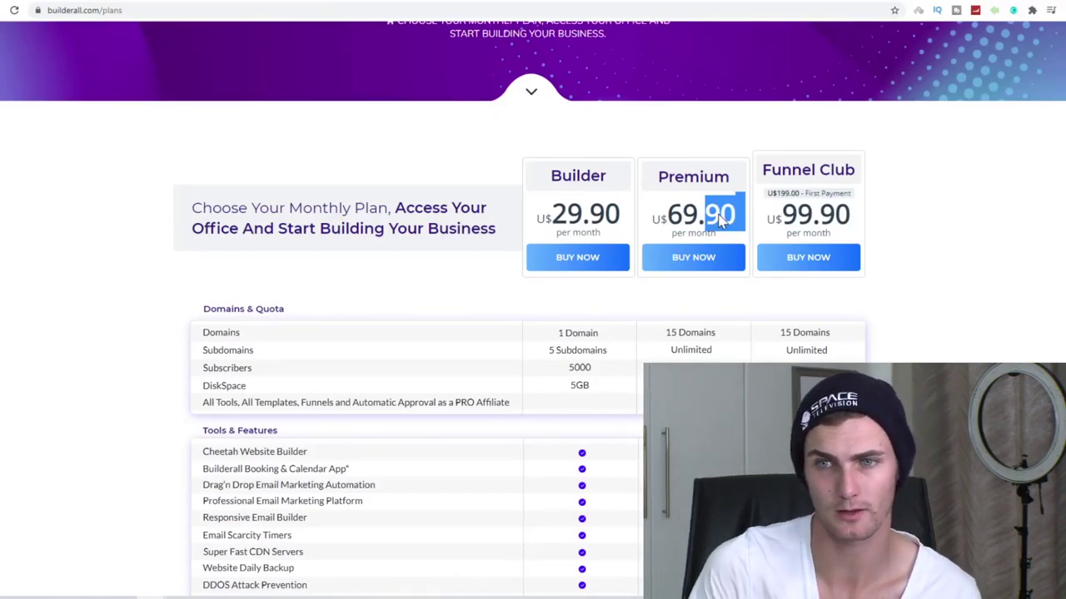
{"action": "scroll", "coordinate": [724, 349], "scroll_direction": "down", "scroll_amount": 2}
{"action": "scroll", "coordinate": [709, 324], "scroll_direction": "down", "scroll_amount": 6}
{"action": "scroll", "coordinate": [708, 324], "scroll_direction": "down", "scroll_amount": 6}
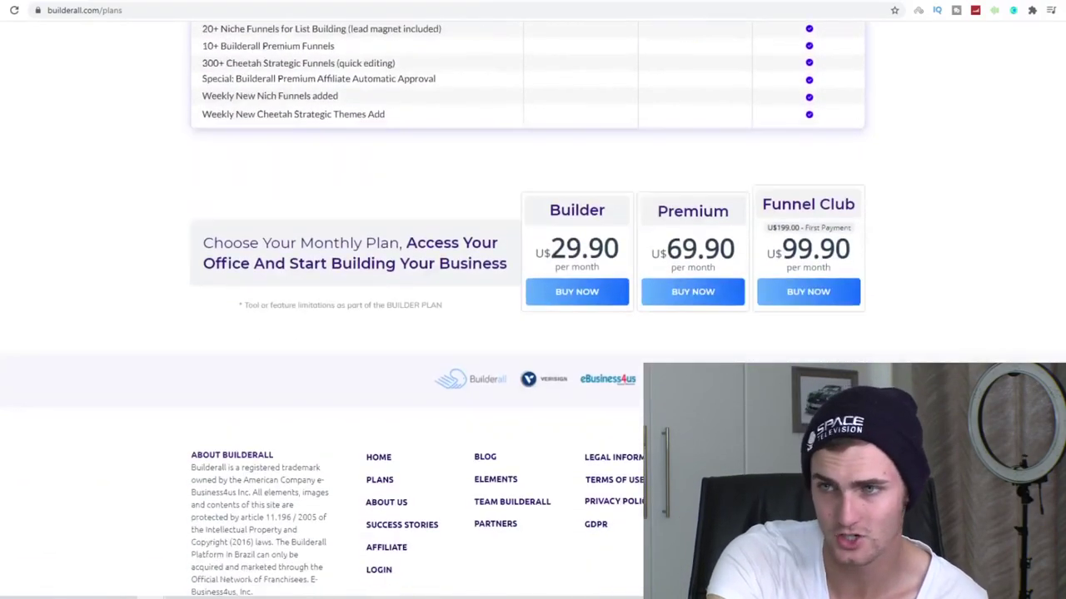
{"action": "scroll", "coordinate": [713, 345], "scroll_direction": "up", "scroll_amount": 7}
{"action": "scroll", "coordinate": [344, 311], "scroll_direction": "up", "scroll_amount": 7}
{"action": "scroll", "coordinate": [292, 311], "scroll_direction": "up", "scroll_amount": 5}
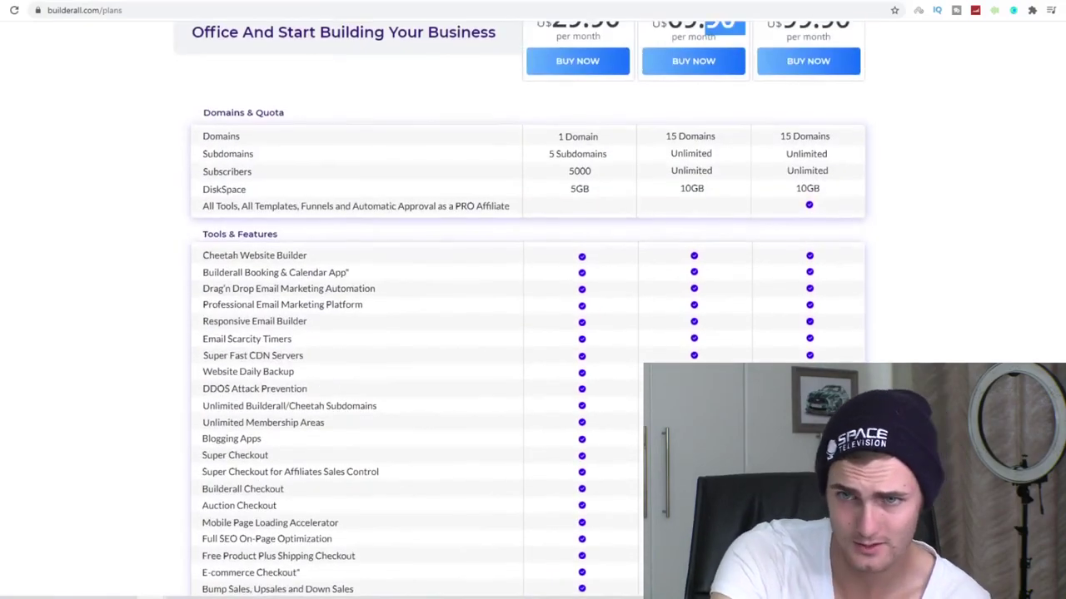
{"action": "scroll", "coordinate": [533, 308], "scroll_direction": "down", "scroll_amount": 1}
{"action": "scroll", "coordinate": [325, 260], "scroll_direction": "up", "scroll_amount": 4}
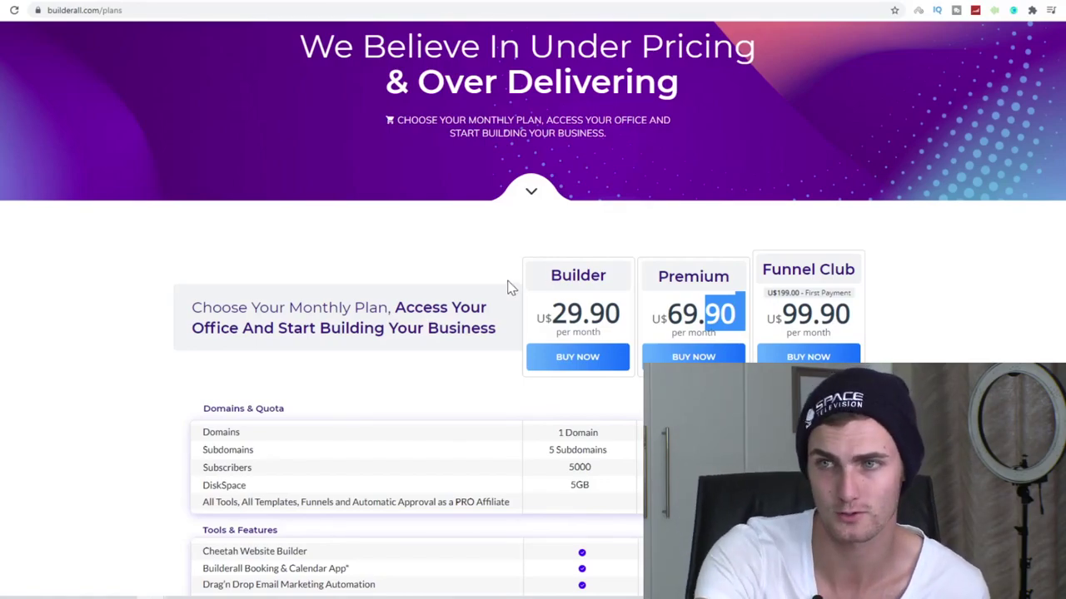
{"action": "scroll", "coordinate": [517, 279], "scroll_direction": "up", "scroll_amount": 2}
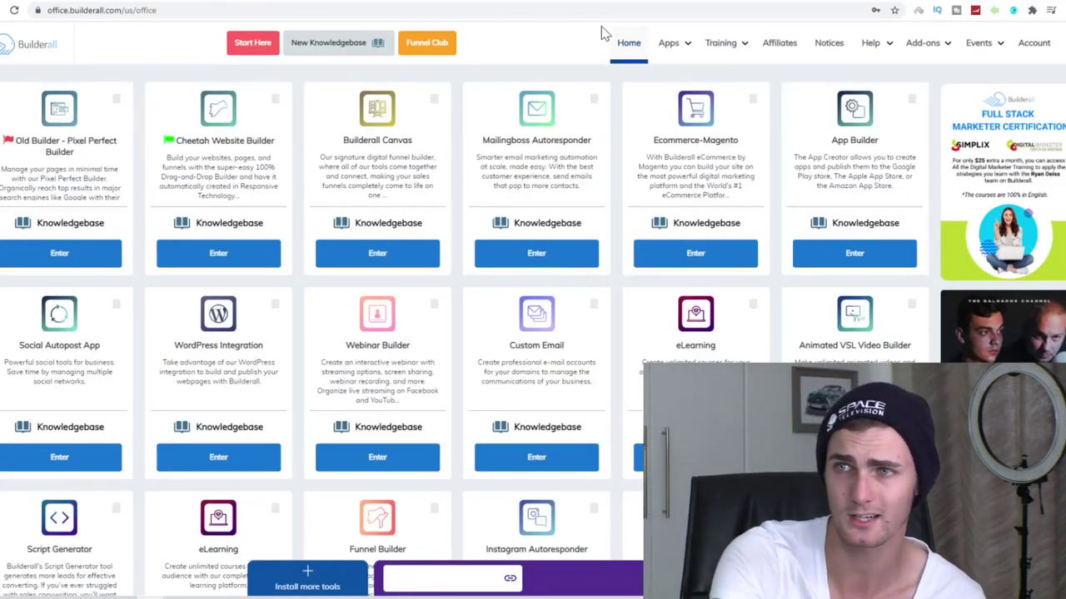
- Launch the Cheetah Funnel Builder from the Apps list and start a new funnel
{"action": "left_click", "coordinate": [668, 43]}
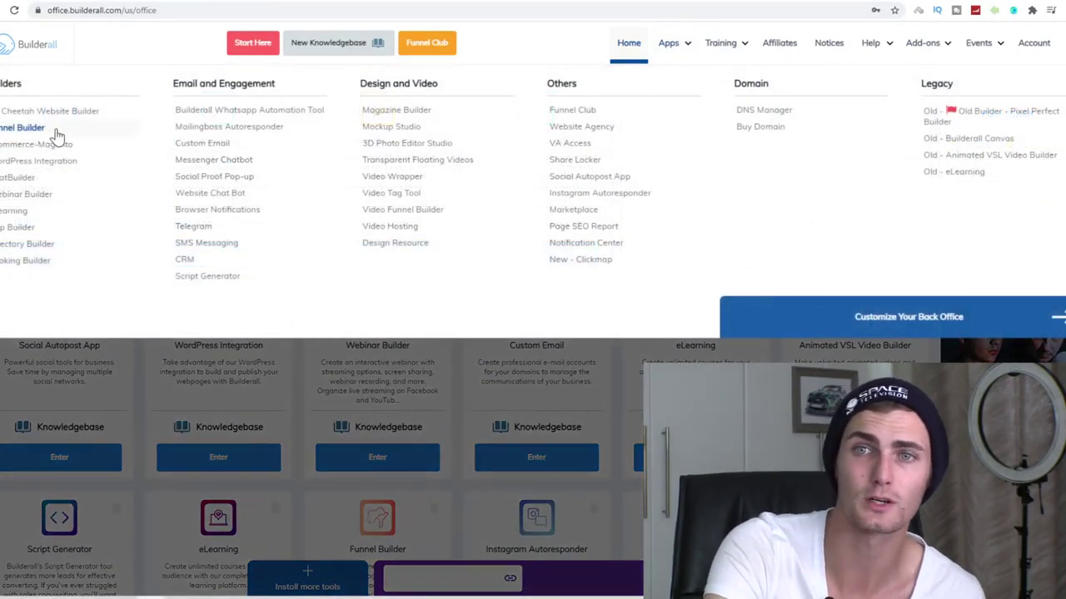
{"action": "left_click", "coordinate": [25, 130]}
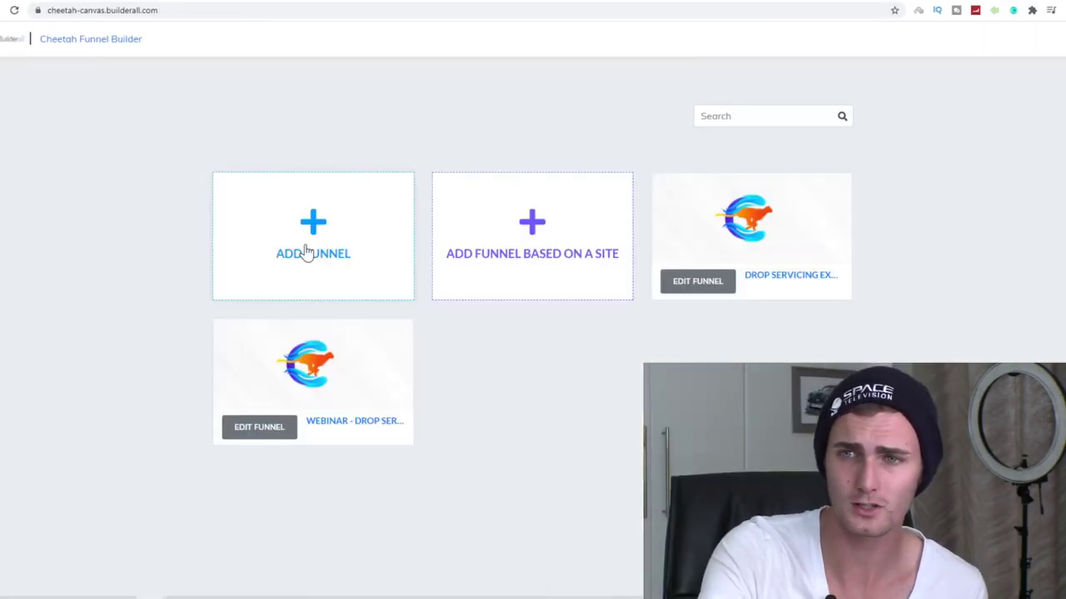
{"action": "left_click", "coordinate": [306, 252]}
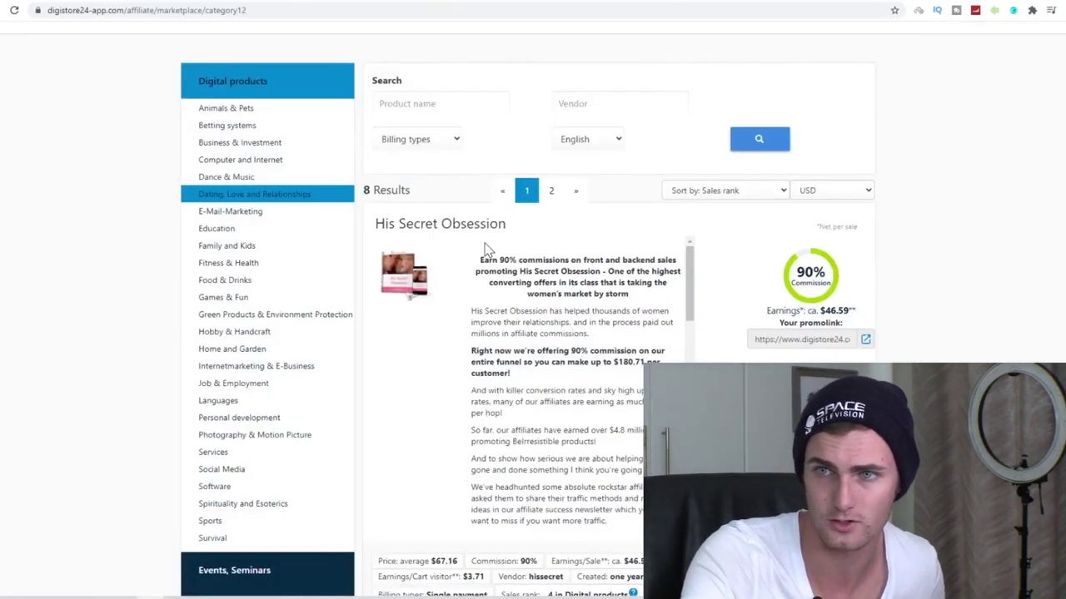
- Title the funnel 'His Secret Obsession', choose Influencer Theme Funnel, and create it
{"action": "scroll", "coordinate": [487, 250], "scroll_direction": "up", "scroll_amount": 1}
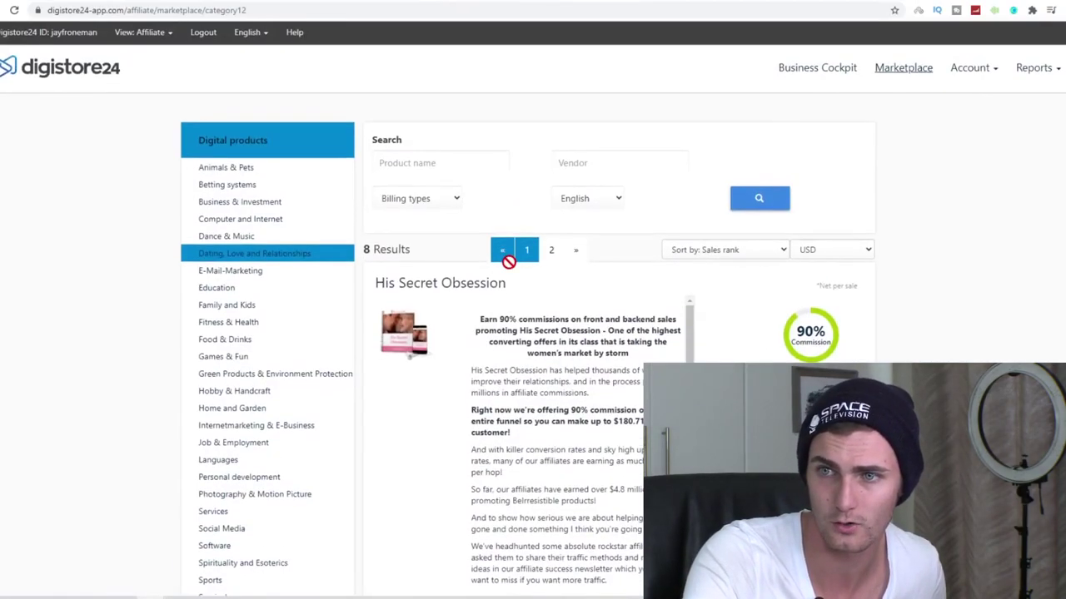
{"action": "left_click_drag", "start_coordinate": [506, 283], "coordinate": [388, 287]}
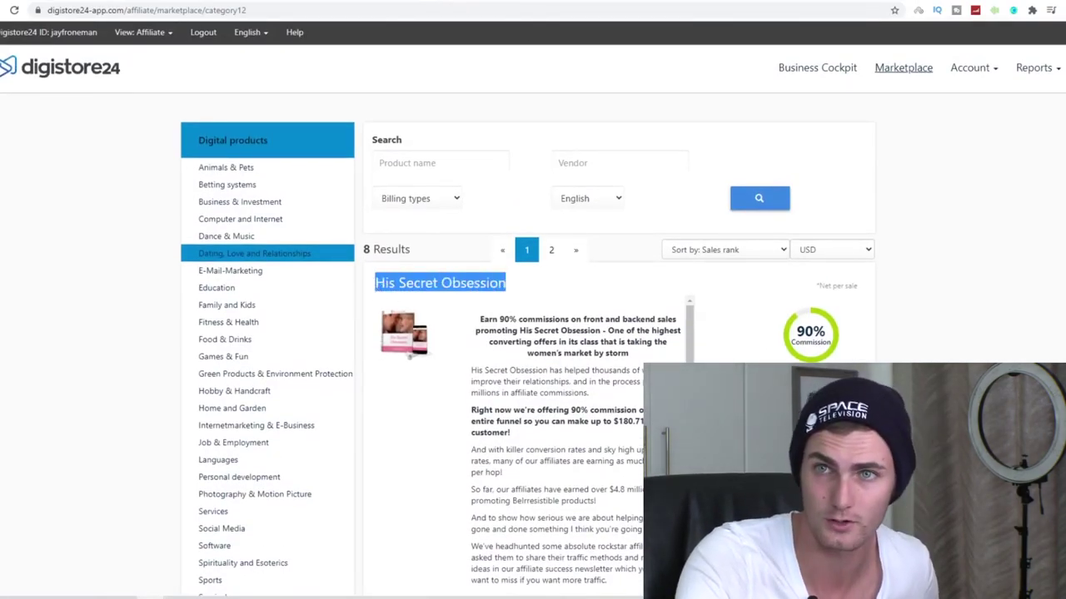
{"action": "type", "text": "His Secret Obsession"}
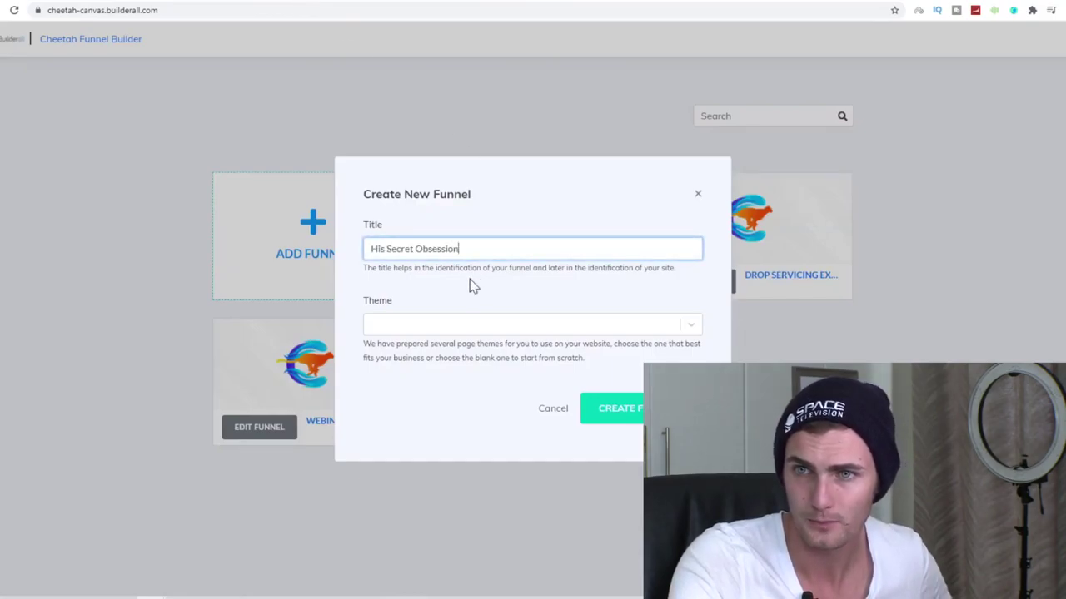
{"action": "left_click", "coordinate": [455, 325]}
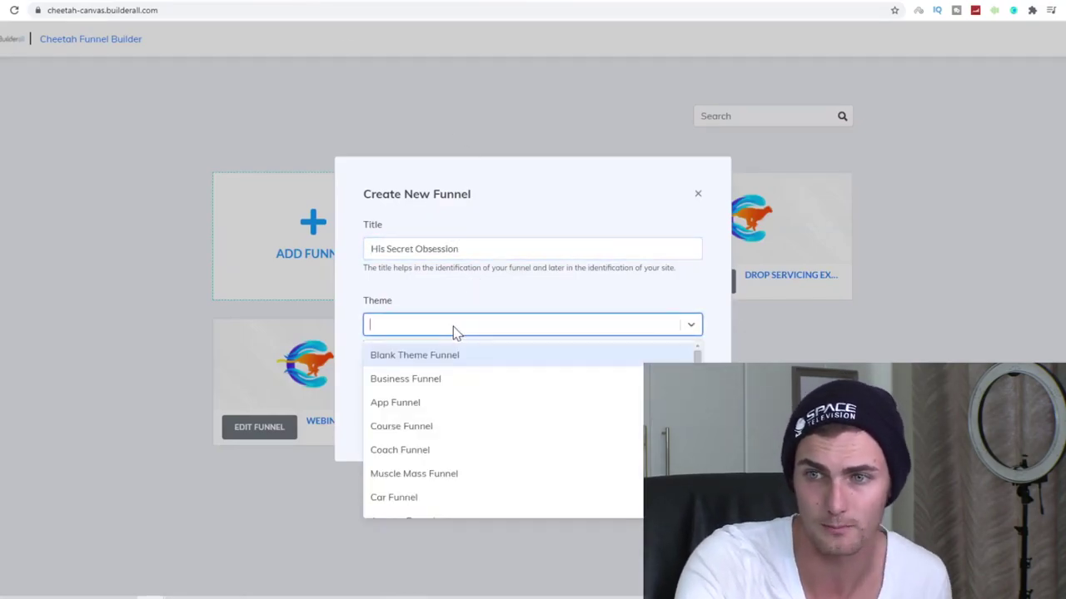
{"action": "scroll", "coordinate": [462, 379], "scroll_direction": "down", "scroll_amount": 3}
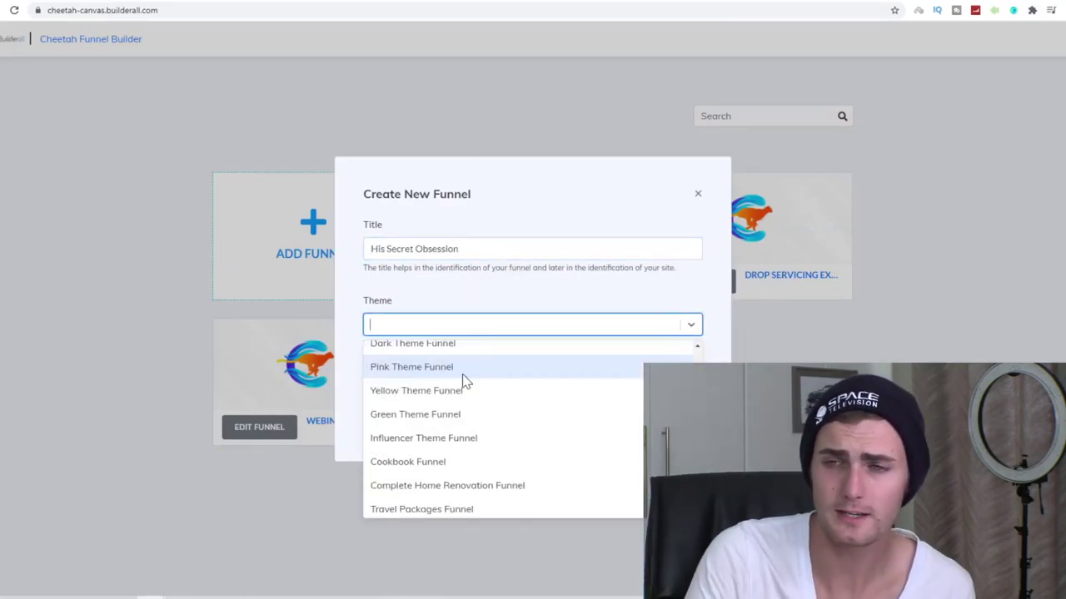
{"action": "left_click", "coordinate": [429, 439]}
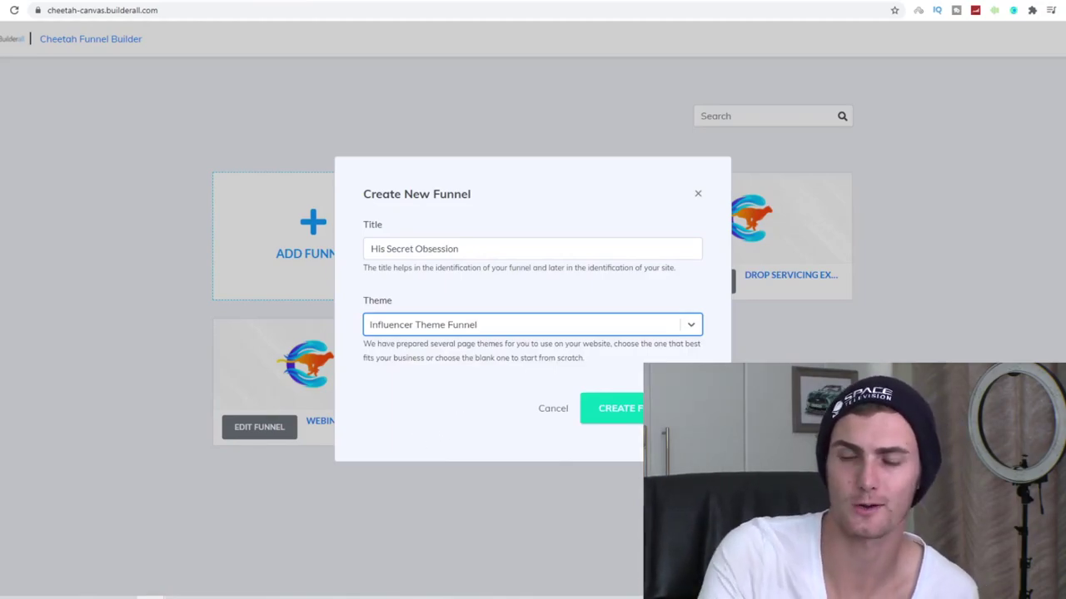
{"action": "left_click", "coordinate": [630, 414]}
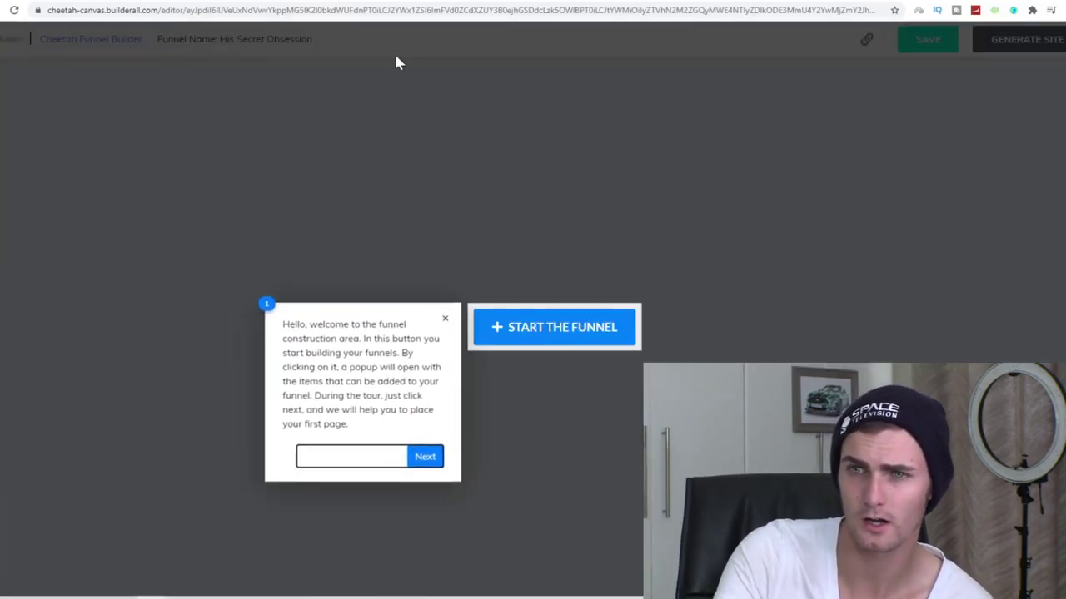
- Add the Bridge Funnel blueprint to the His Secret Obsession funnel and generate its website
{"action": "left_click", "coordinate": [443, 320]}
{"action": "left_click", "coordinate": [579, 338]}
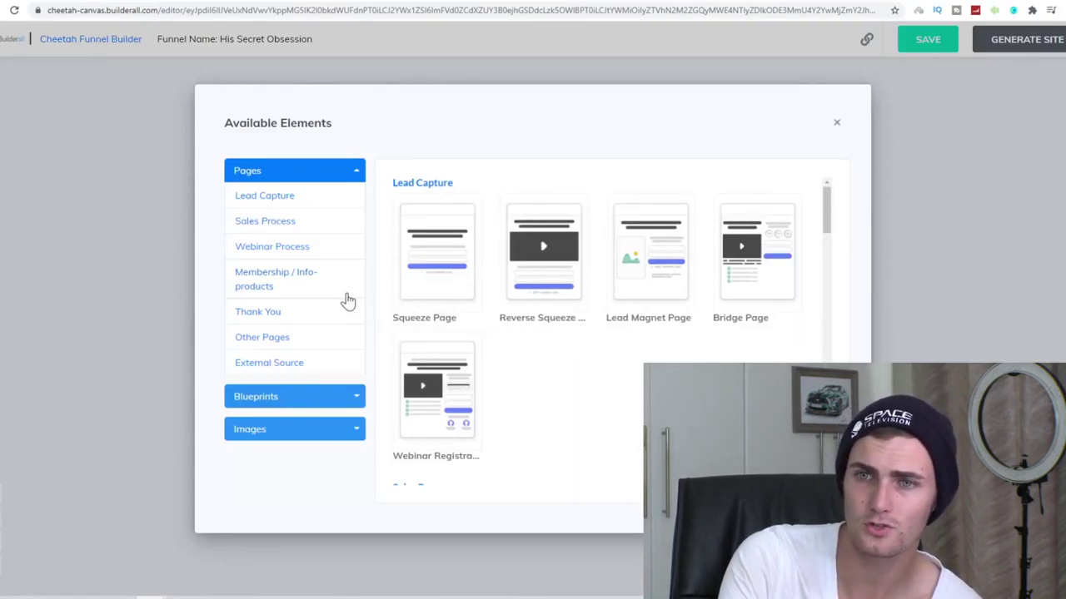
{"action": "left_click", "coordinate": [283, 400]}
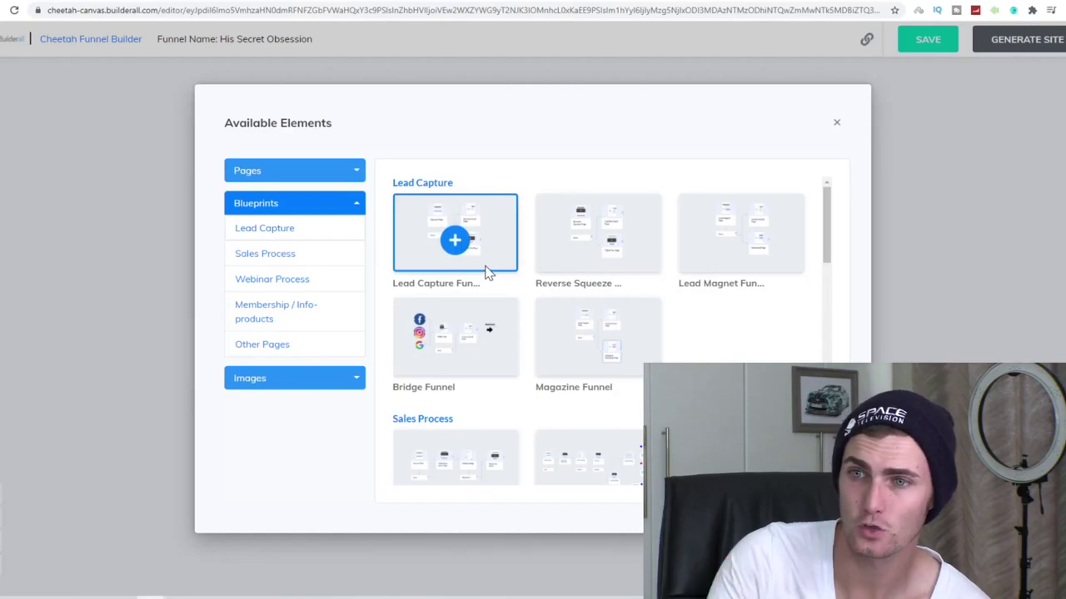
{"action": "mouse_move", "coordinate": [454, 336]}
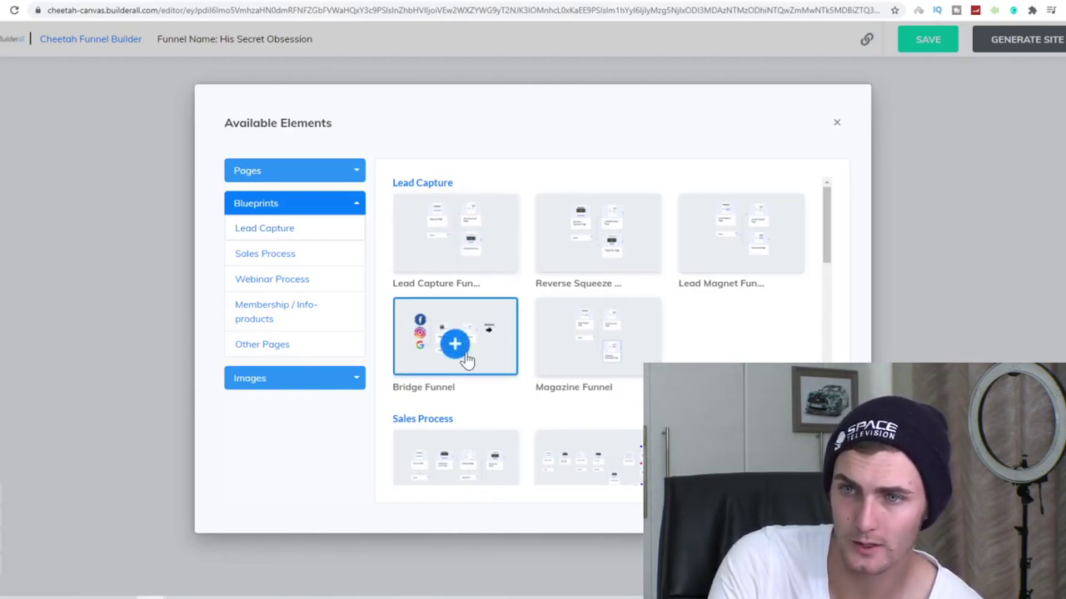
{"action": "left_click", "coordinate": [455, 343]}
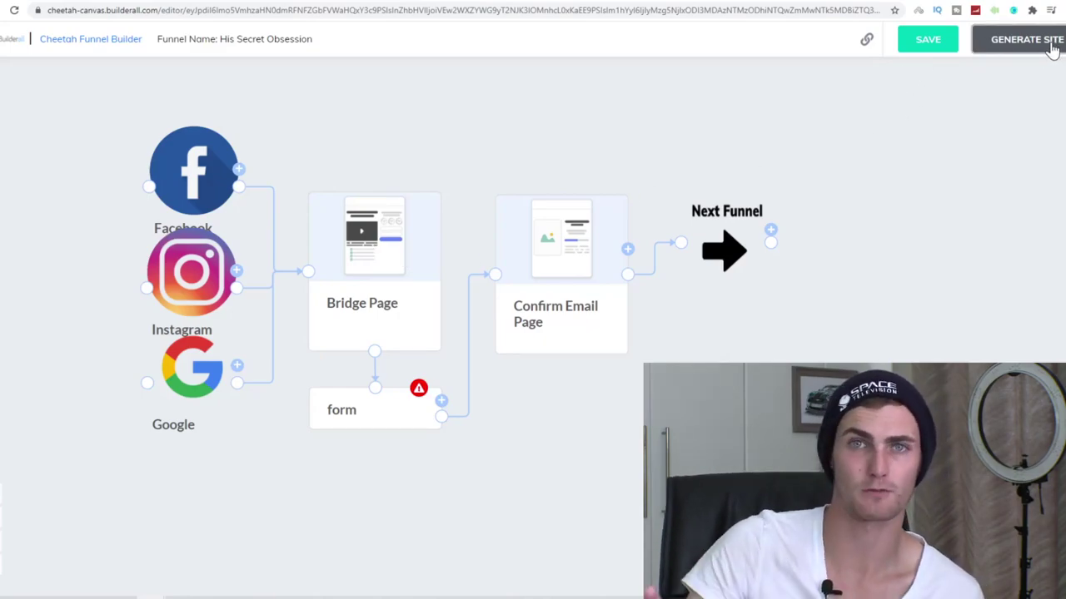
{"action": "left_click", "coordinate": [1052, 48]}
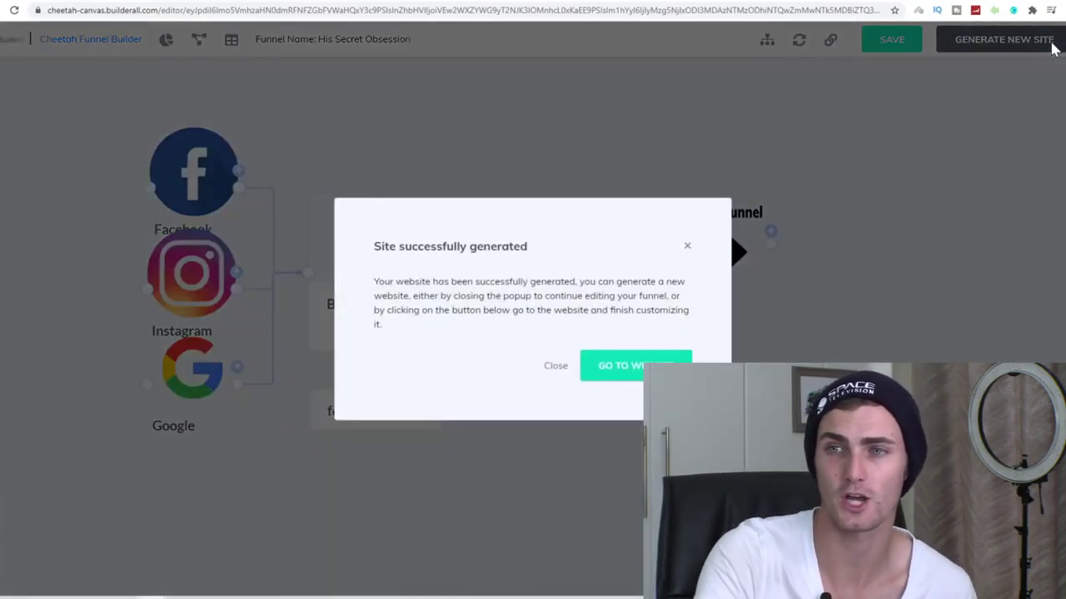
- Open the generated website's Bridge Page in the editor and select its title text
{"action": "left_click", "coordinate": [617, 371]}
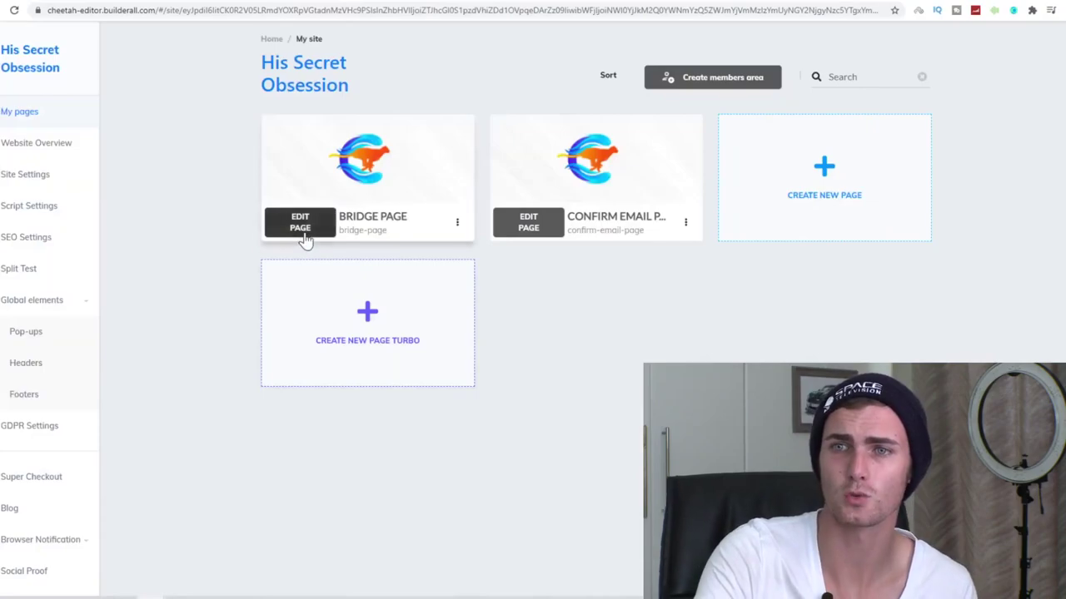
{"action": "left_click", "coordinate": [304, 235]}
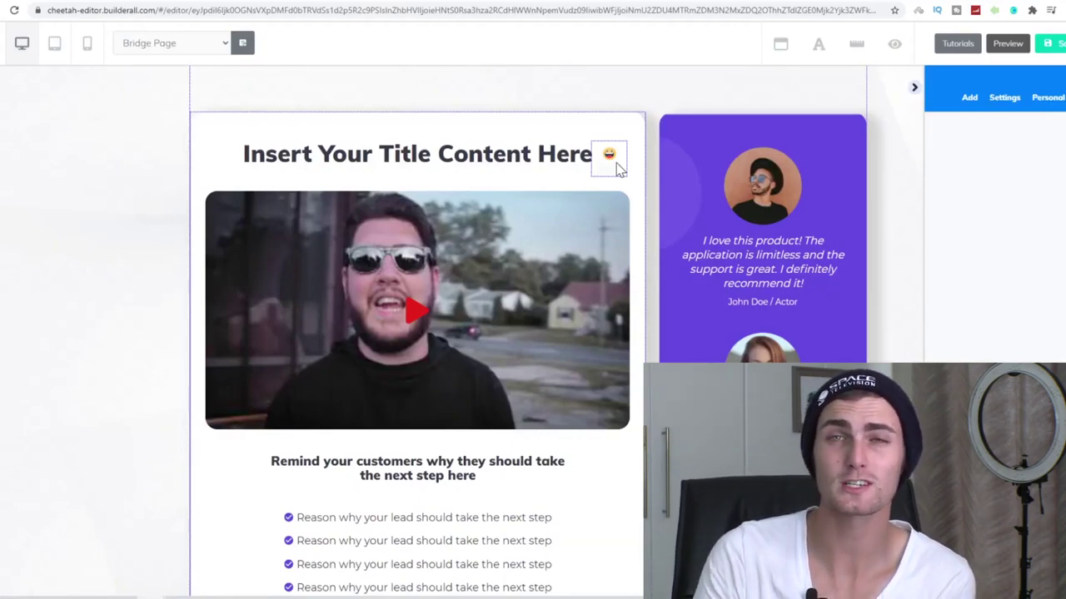
{"action": "left_click", "coordinate": [492, 171]}
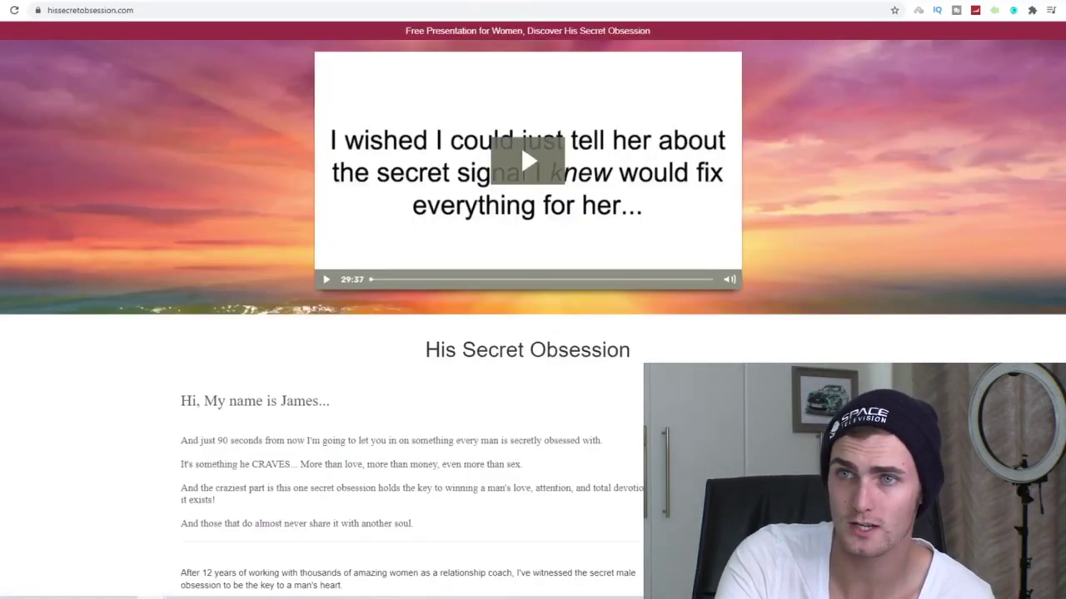
- Scroll through the hissecretobsession.com sales page, then return to the Bridge Page editor
{"action": "scroll", "coordinate": [466, 287], "scroll_direction": "down", "scroll_amount": 1}
{"action": "scroll", "coordinate": [749, 279], "scroll_direction": "up", "scroll_amount": 1}
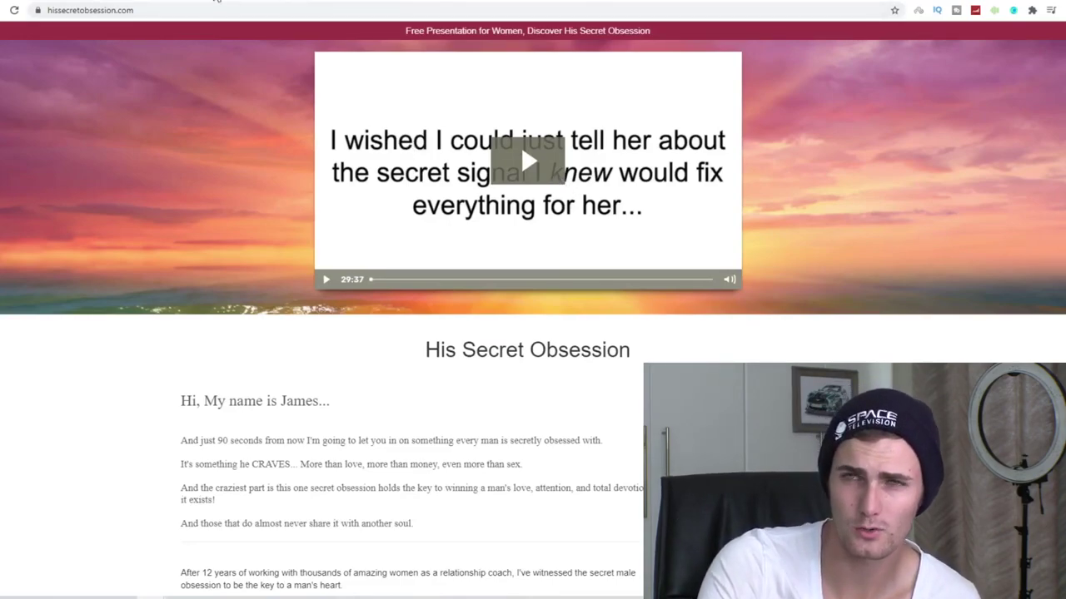
{"action": "left_click", "coordinate": [408, 2]}
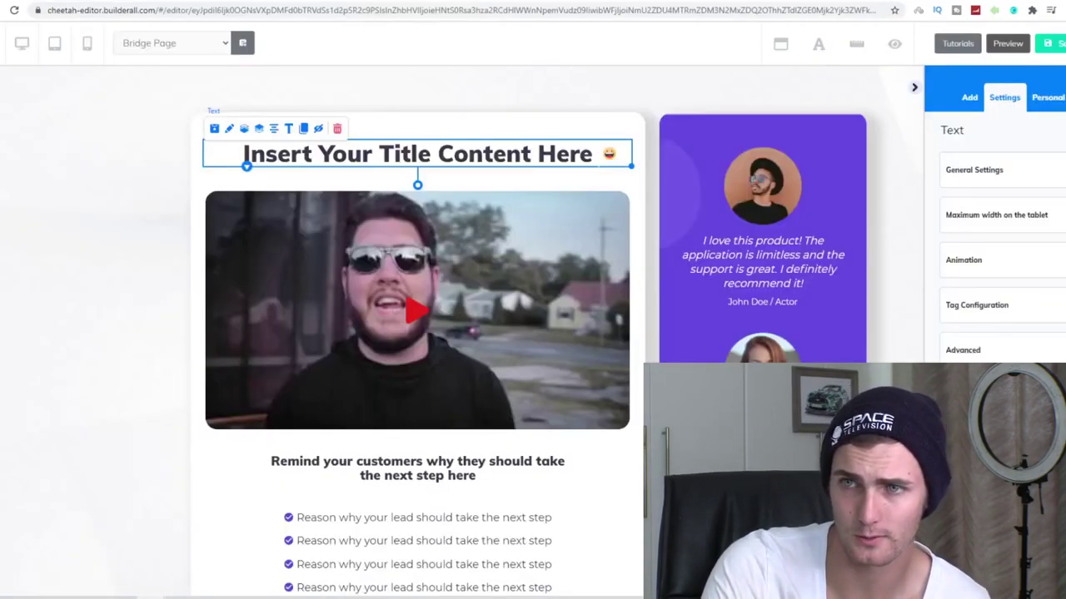
- Replace the placeholder Bridge Page headline with 'His Secret Obsession'
{"action": "double_click", "coordinate": [470, 153]}
{"action": "key", "text": "ctrl+a"}
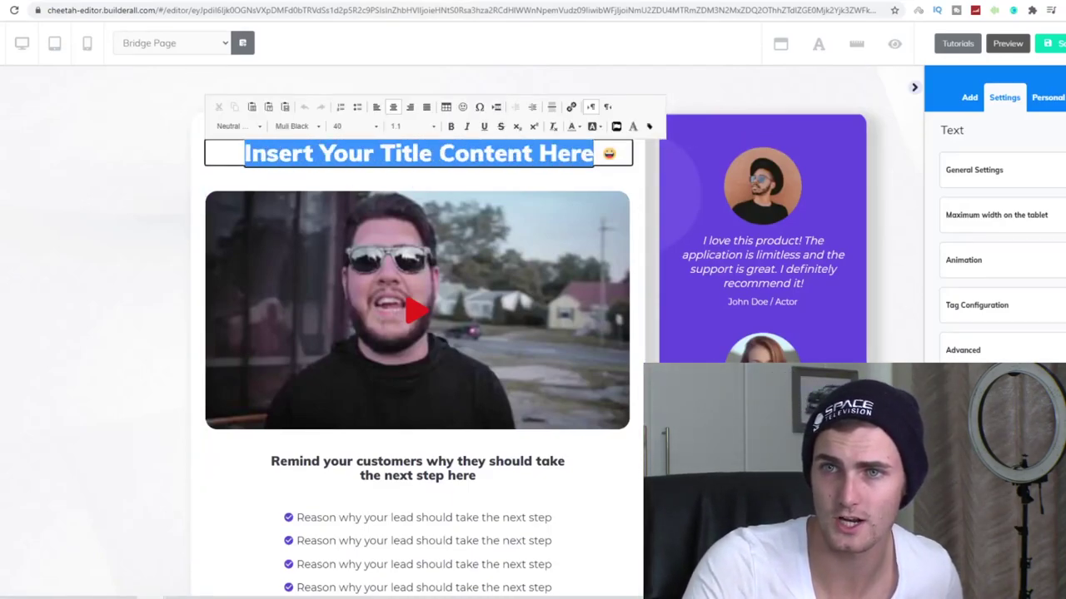
{"action": "type", "text": "His S"}
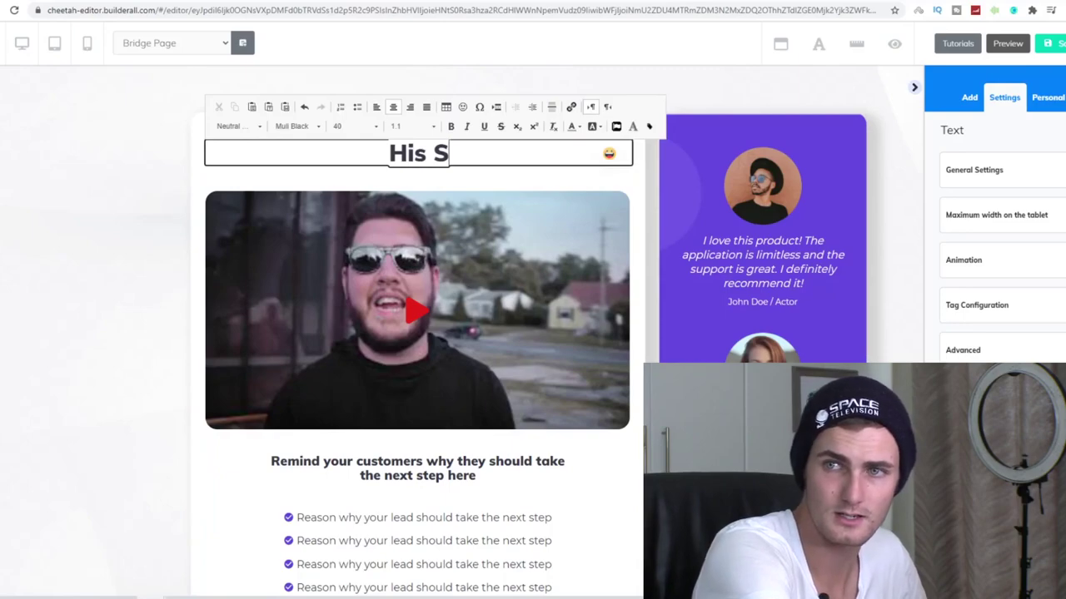
{"action": "type", "text": "ecret Obe"}
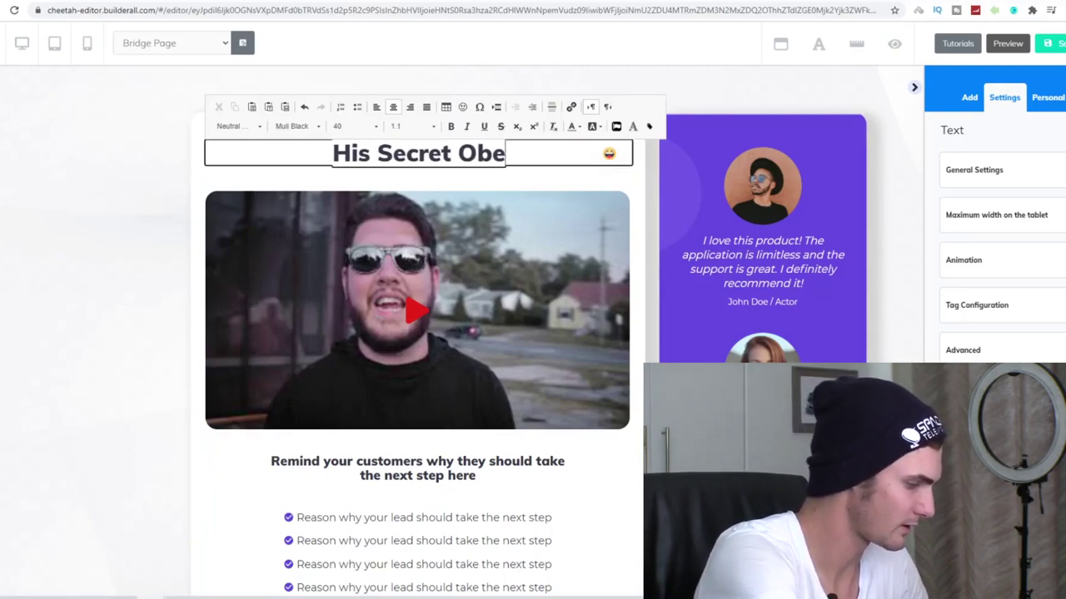
{"action": "type", "text": "s"}
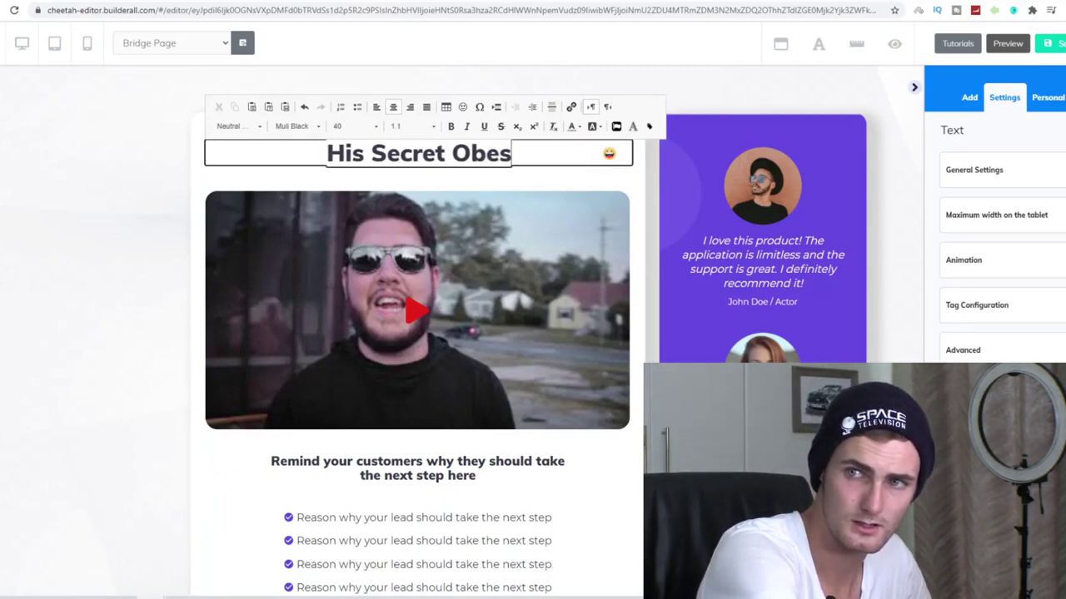
{"action": "type", "text": "e"}
{"action": "key", "text": "BackSpace"}
{"action": "key", "text": "BackSpace"}
{"action": "key", "text": "BackSpace"}
{"action": "type", "text": "session"}
{"action": "left_click", "coordinate": [91, 290]}
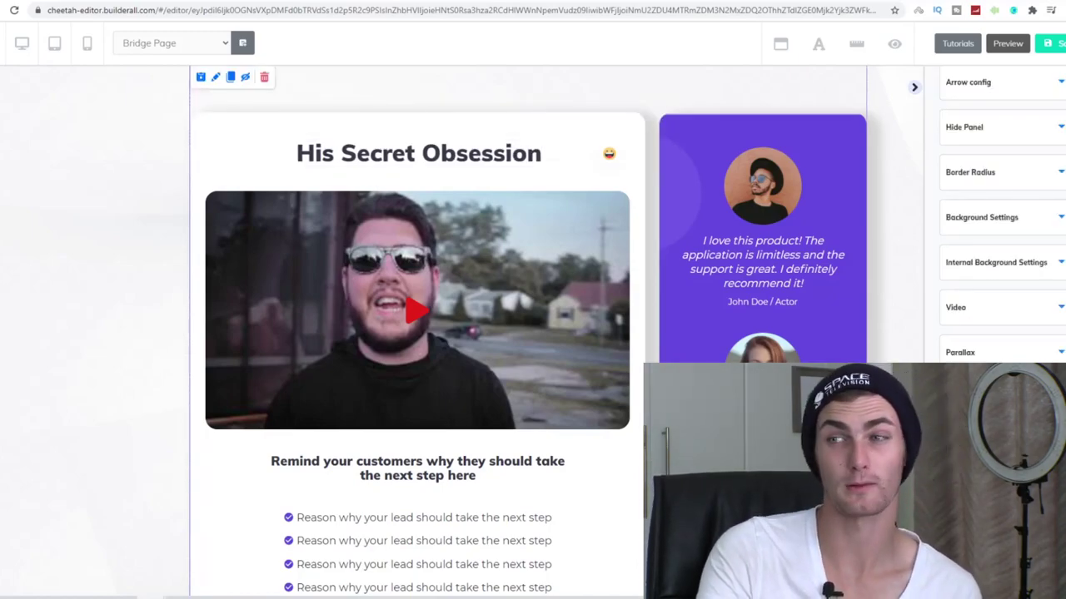
{"action": "scroll", "coordinate": [998, 120], "scroll_direction": "up", "scroll_amount": 2}
- Set the section background to the People_00003 street café stock photo
{"action": "scroll", "coordinate": [990, 116], "scroll_direction": "up", "scroll_amount": 2}
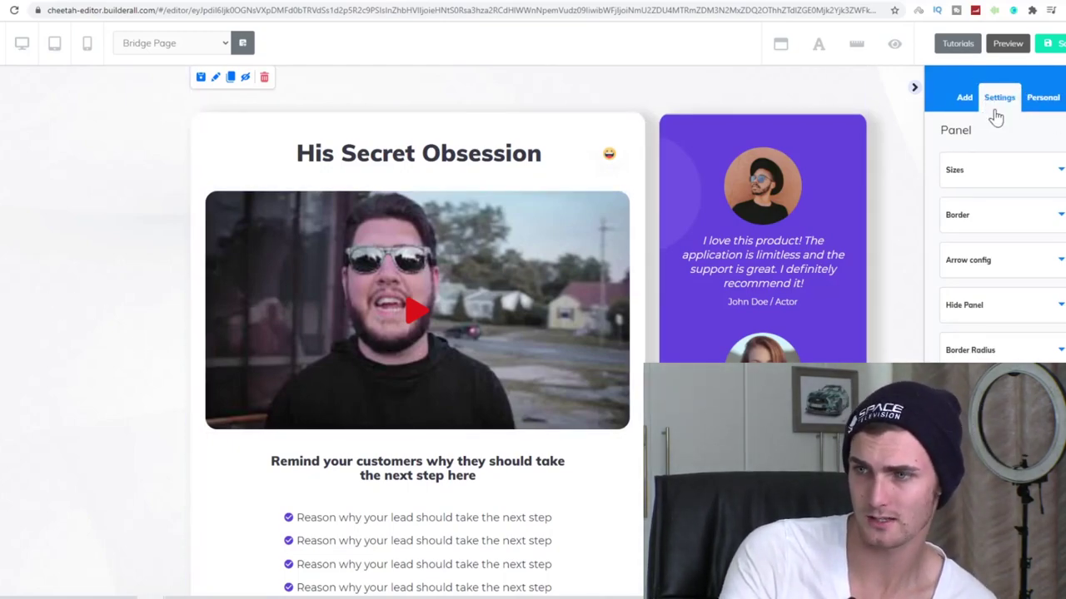
{"action": "scroll", "coordinate": [994, 249], "scroll_direction": "down", "scroll_amount": 3}
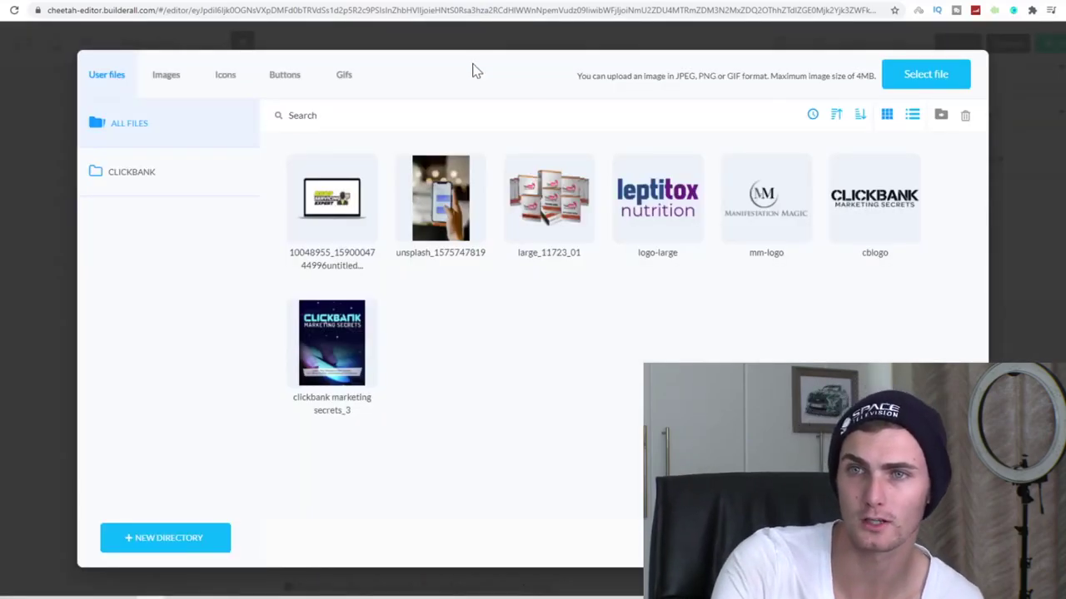
{"action": "left_click", "coordinate": [157, 77]}
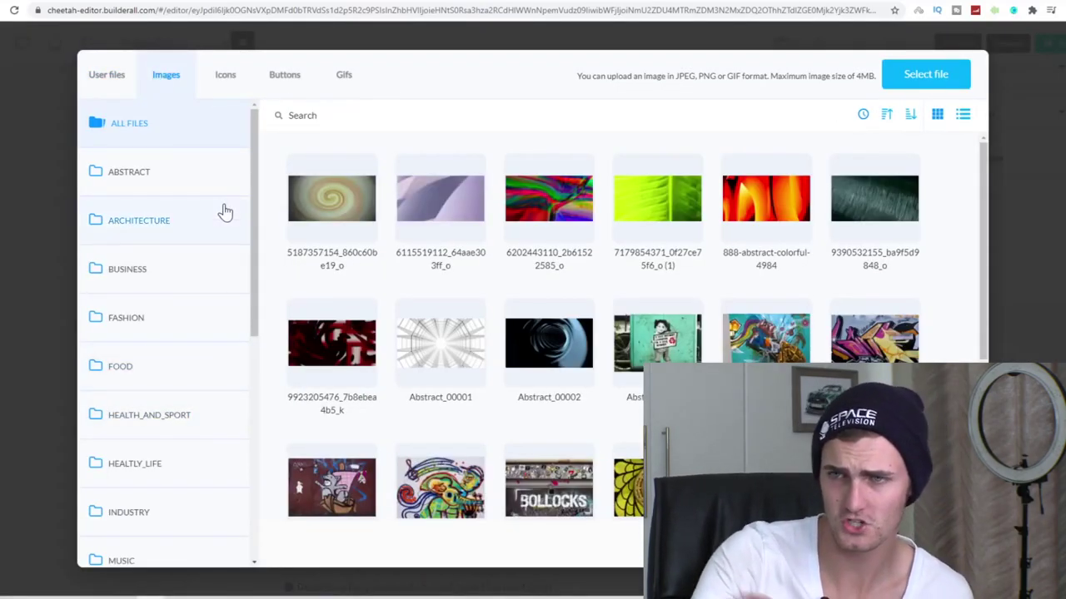
{"action": "scroll", "coordinate": [217, 218], "scroll_direction": "down", "scroll_amount": 2}
{"action": "scroll", "coordinate": [210, 224], "scroll_direction": "down", "scroll_amount": 1}
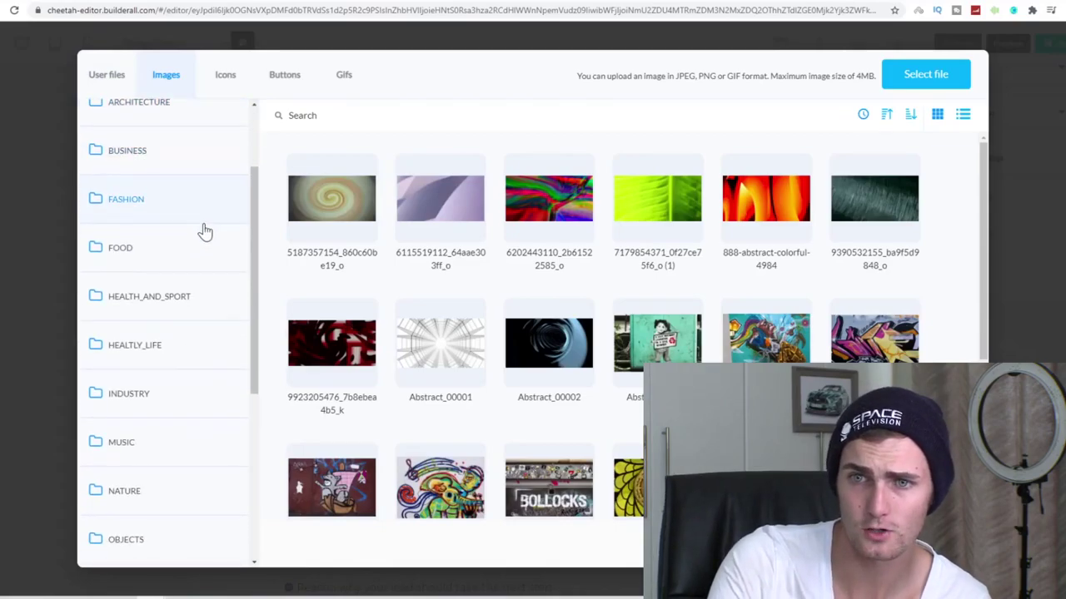
{"action": "scroll", "coordinate": [200, 238], "scroll_direction": "down", "scroll_amount": 2}
{"action": "scroll", "coordinate": [197, 241], "scroll_direction": "down", "scroll_amount": 5}
{"action": "scroll", "coordinate": [175, 254], "scroll_direction": "down", "scroll_amount": 2}
{"action": "left_click", "coordinate": [158, 265]}
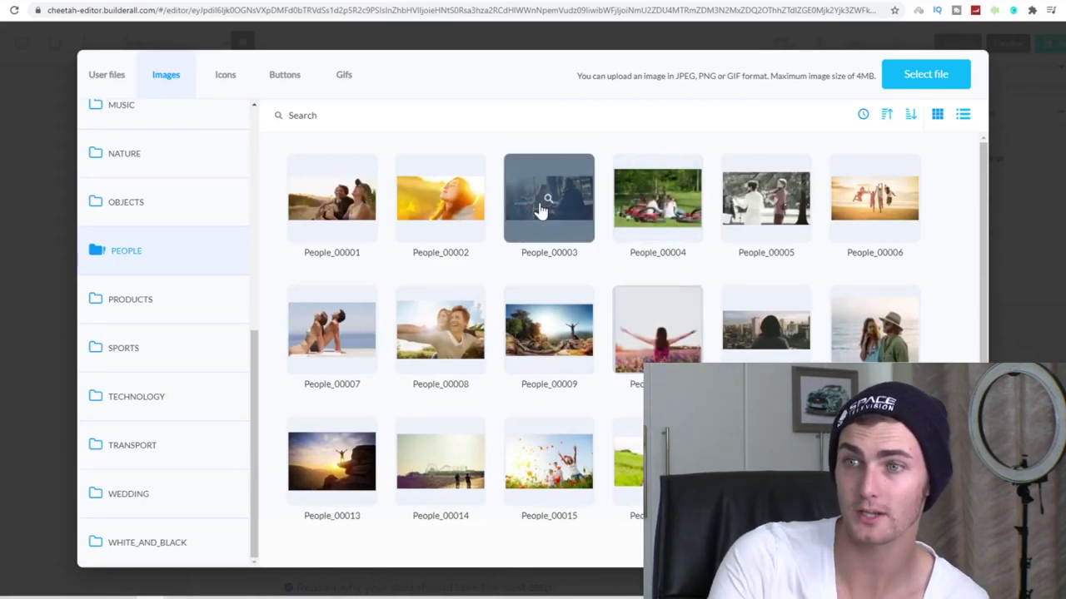
{"action": "left_click", "coordinate": [543, 208]}
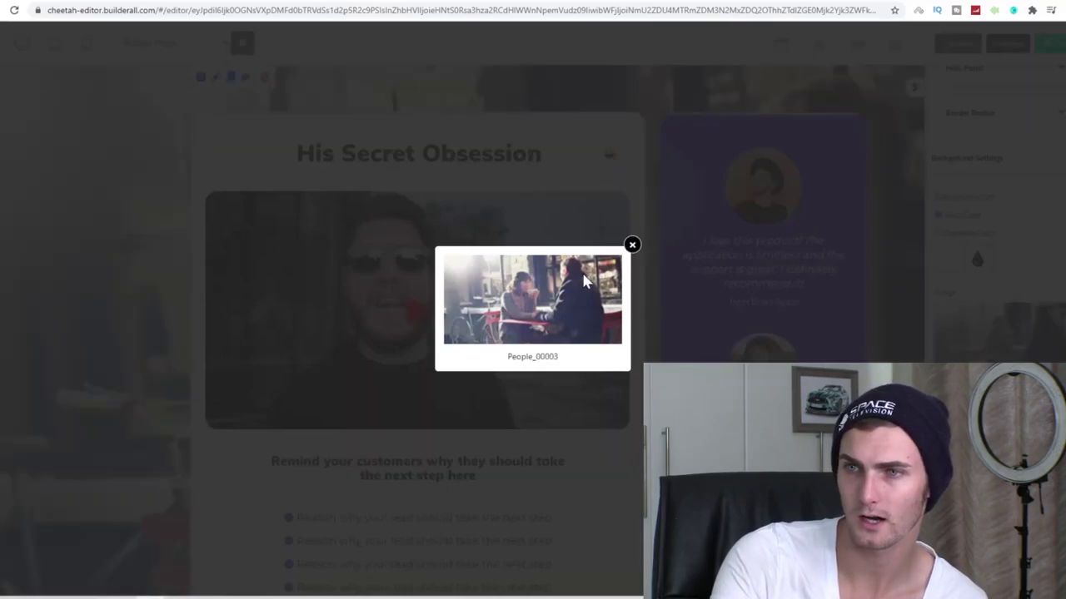
{"action": "left_click", "coordinate": [632, 246]}
{"action": "scroll", "coordinate": [457, 325], "scroll_direction": "down", "scroll_amount": 2}
{"action": "scroll", "coordinate": [439, 311], "scroll_direction": "up", "scroll_amount": 2}
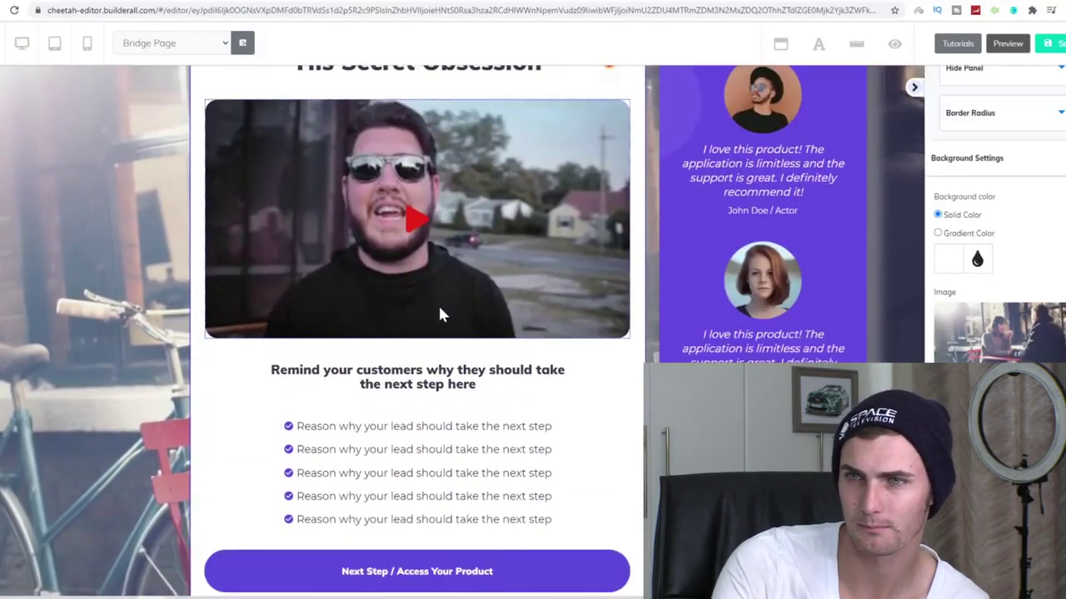
{"action": "scroll", "coordinate": [550, 360], "scroll_direction": "down", "scroll_amount": 2}
{"action": "scroll", "coordinate": [582, 369], "scroll_direction": "up", "scroll_amount": 2}
- Reopen the background image library and browse to the NATURE stock image category
{"action": "left_click", "coordinate": [999, 329]}
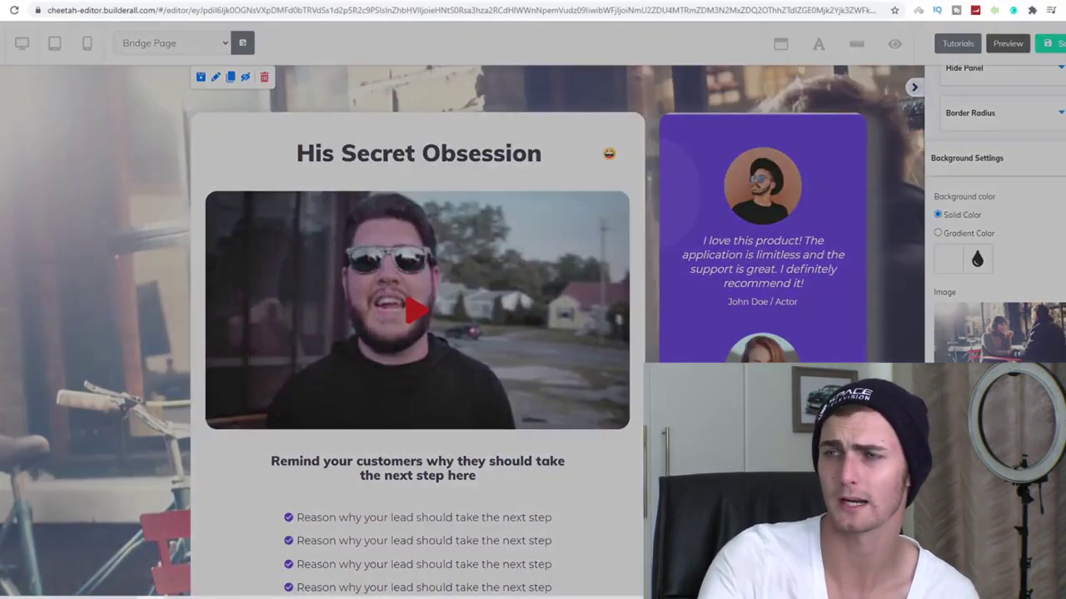
{"action": "left_click", "coordinate": [176, 82]}
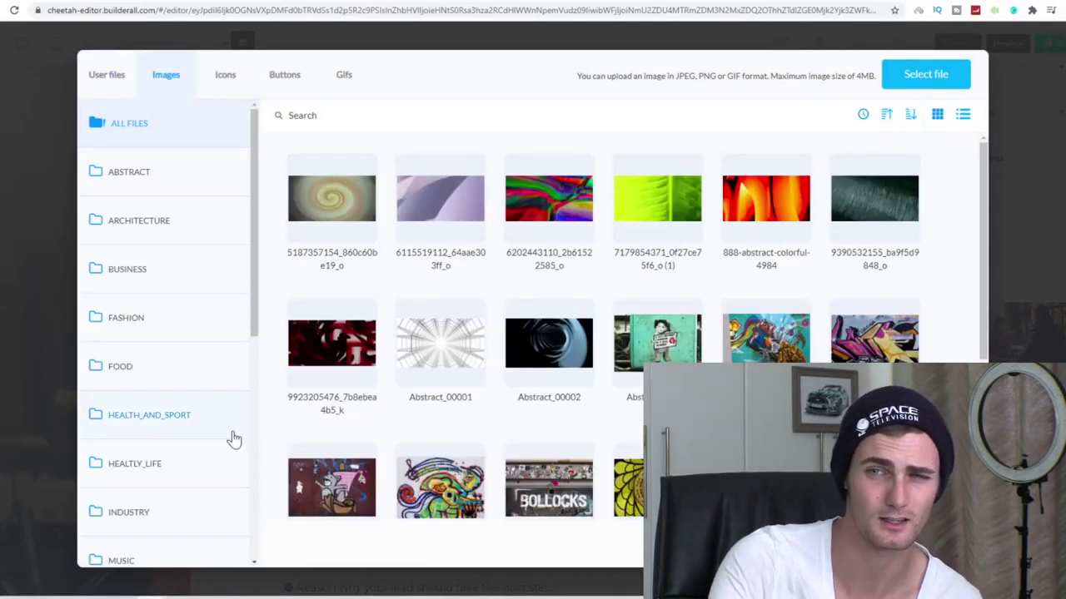
{"action": "scroll", "coordinate": [225, 435], "scroll_direction": "down", "scroll_amount": 4}
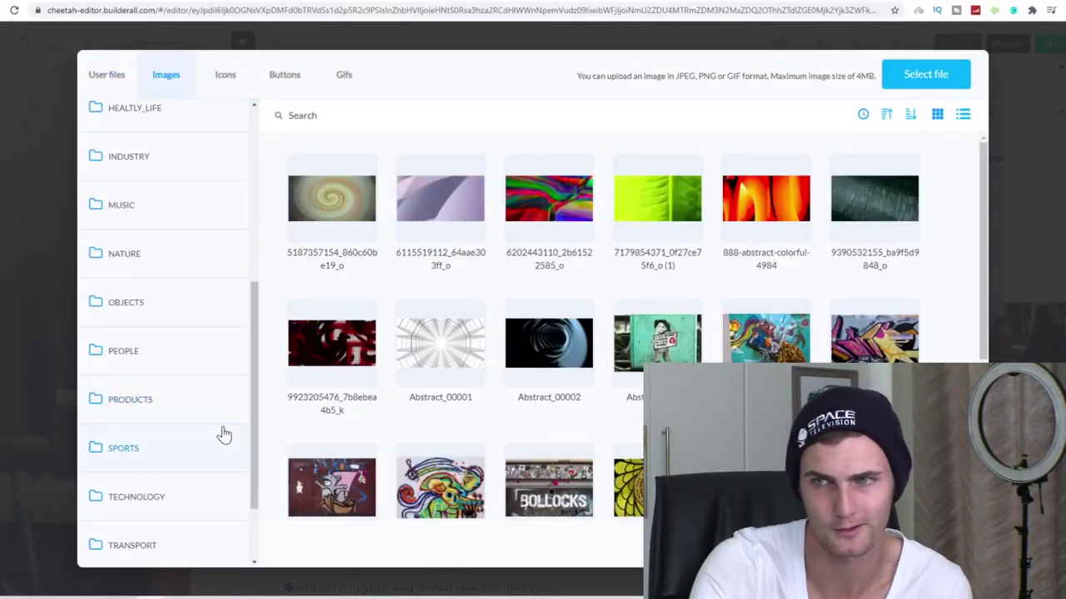
{"action": "scroll", "coordinate": [206, 427], "scroll_direction": "down", "scroll_amount": 2}
{"action": "scroll", "coordinate": [399, 379], "scroll_direction": "down", "scroll_amount": 4}
{"action": "scroll", "coordinate": [413, 391], "scroll_direction": "down", "scroll_amount": 2}
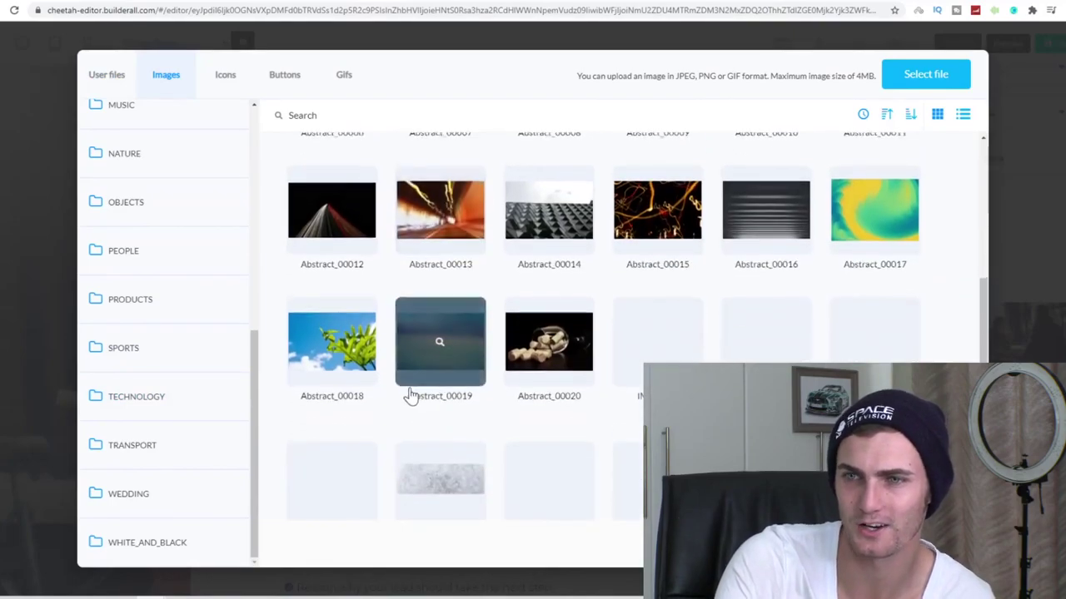
{"action": "scroll", "coordinate": [407, 390], "scroll_direction": "down", "scroll_amount": 3}
{"action": "scroll", "coordinate": [406, 385], "scroll_direction": "down", "scroll_amount": 3}
{"action": "scroll", "coordinate": [404, 375], "scroll_direction": "down", "scroll_amount": 3}
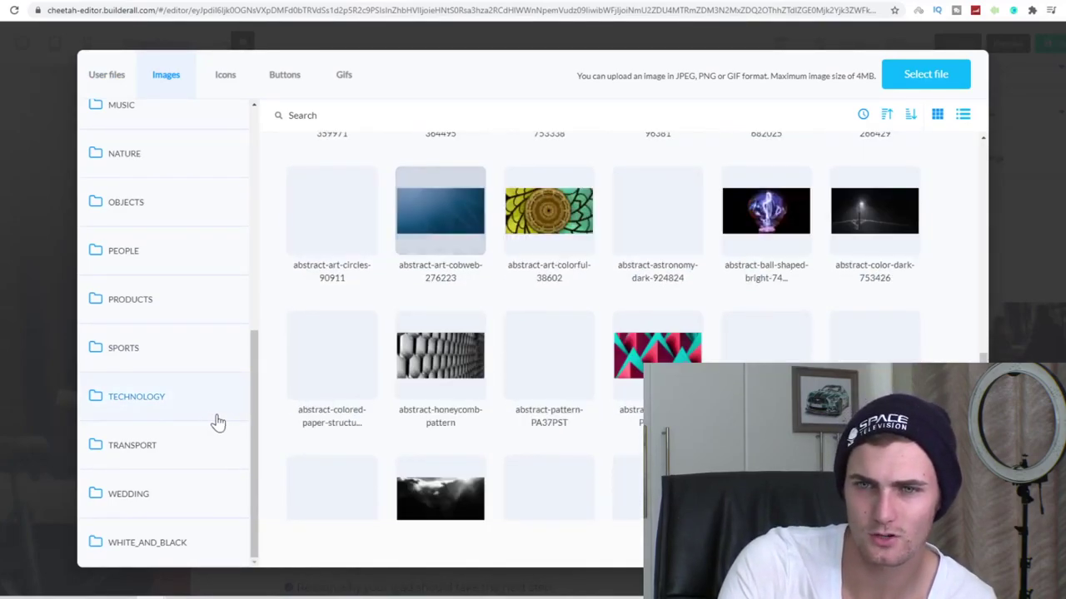
{"action": "scroll", "coordinate": [158, 371], "scroll_direction": "up", "scroll_amount": 2}
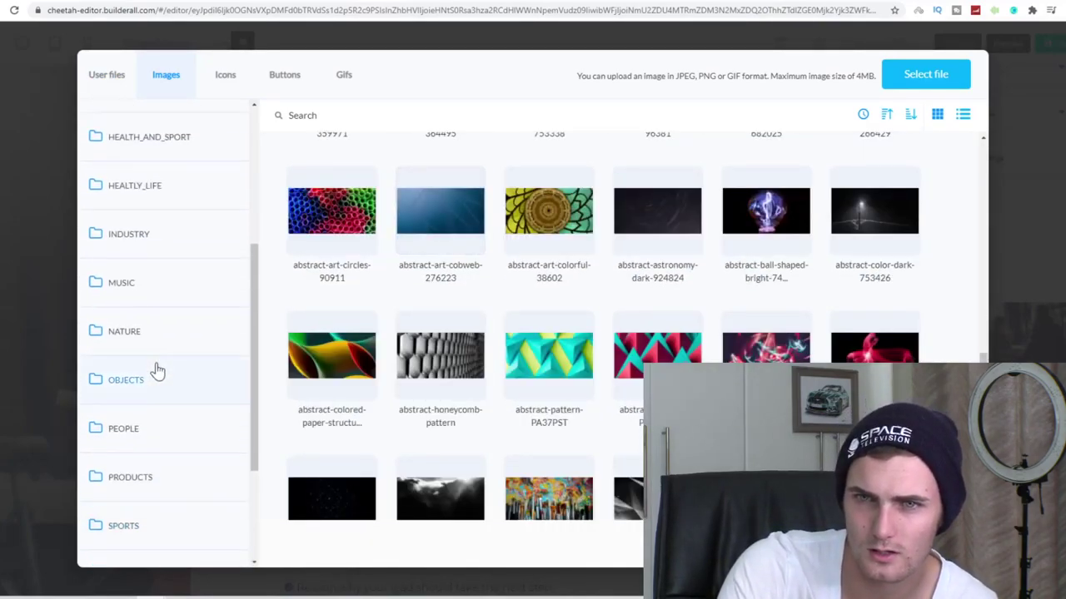
{"action": "left_click", "coordinate": [126, 332]}
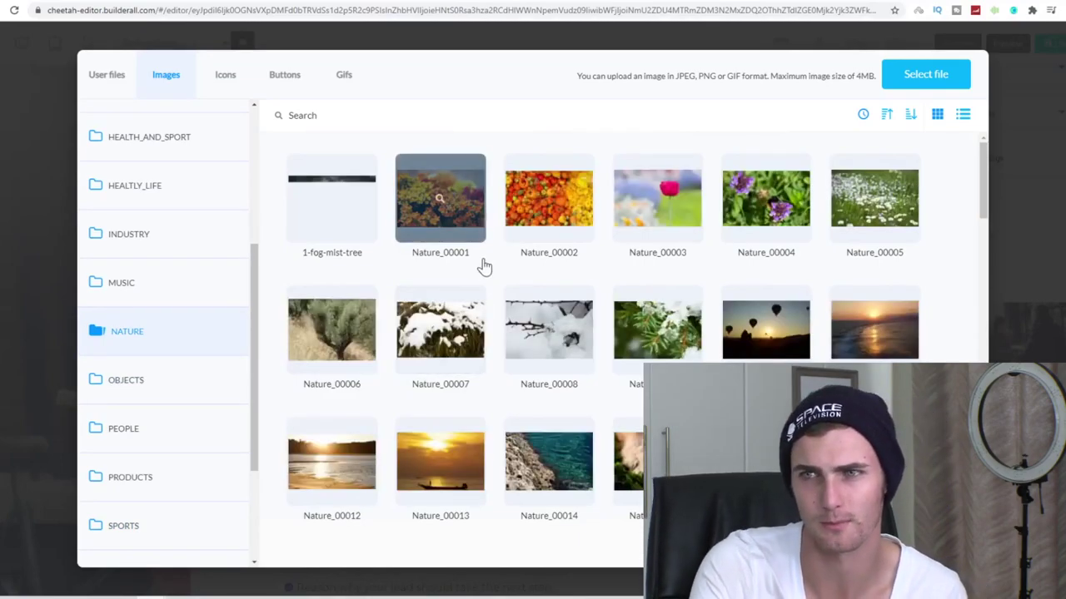
- Choose the sunset-over-mountains photo as the section background and view the page
{"action": "scroll", "coordinate": [633, 375], "scroll_direction": "down", "scroll_amount": 2}
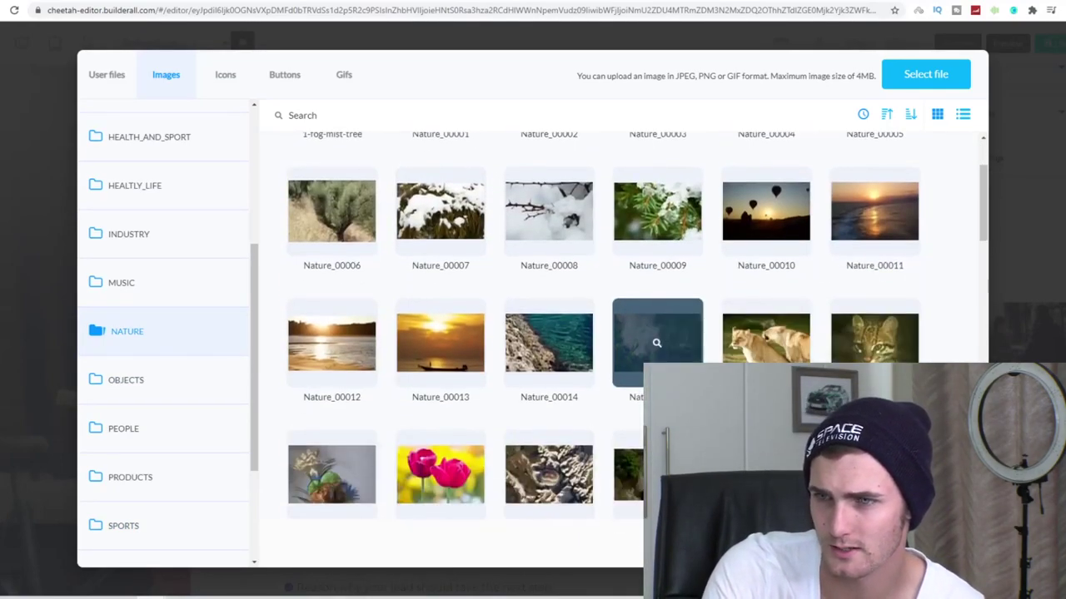
{"action": "scroll", "coordinate": [633, 375], "scroll_direction": "down", "scroll_amount": 1}
{"action": "scroll", "coordinate": [633, 374], "scroll_direction": "down", "scroll_amount": 1}
{"action": "scroll", "coordinate": [657, 302], "scroll_direction": "down", "scroll_amount": 1}
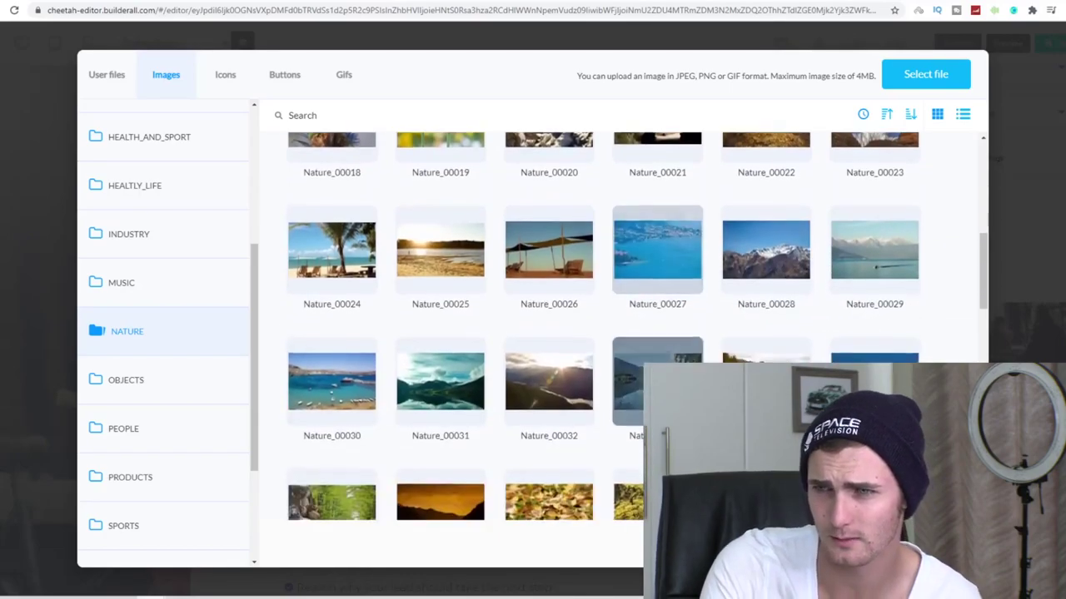
{"action": "scroll", "coordinate": [657, 302], "scroll_direction": "down", "scroll_amount": 1}
{"action": "scroll", "coordinate": [657, 302], "scroll_direction": "down", "scroll_amount": 1}
{"action": "scroll", "coordinate": [657, 303], "scroll_direction": "down", "scroll_amount": 1}
{"action": "scroll", "coordinate": [657, 302], "scroll_direction": "down", "scroll_amount": 1}
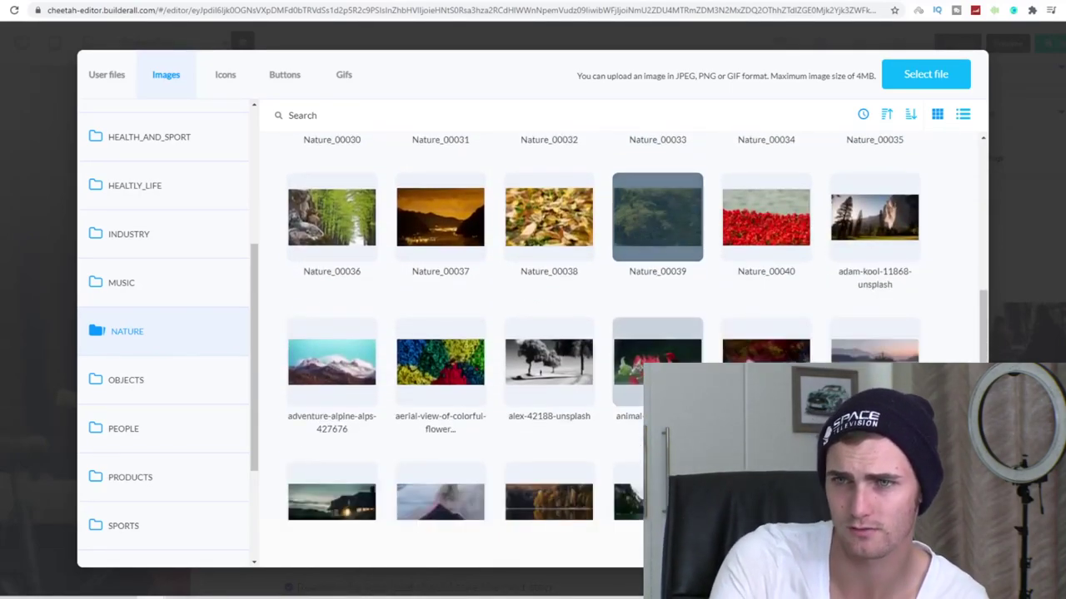
{"action": "scroll", "coordinate": [657, 302], "scroll_direction": "down", "scroll_amount": 1}
{"action": "scroll", "coordinate": [657, 302], "scroll_direction": "down", "scroll_amount": 1}
{"action": "scroll", "coordinate": [657, 303], "scroll_direction": "down", "scroll_amount": 2}
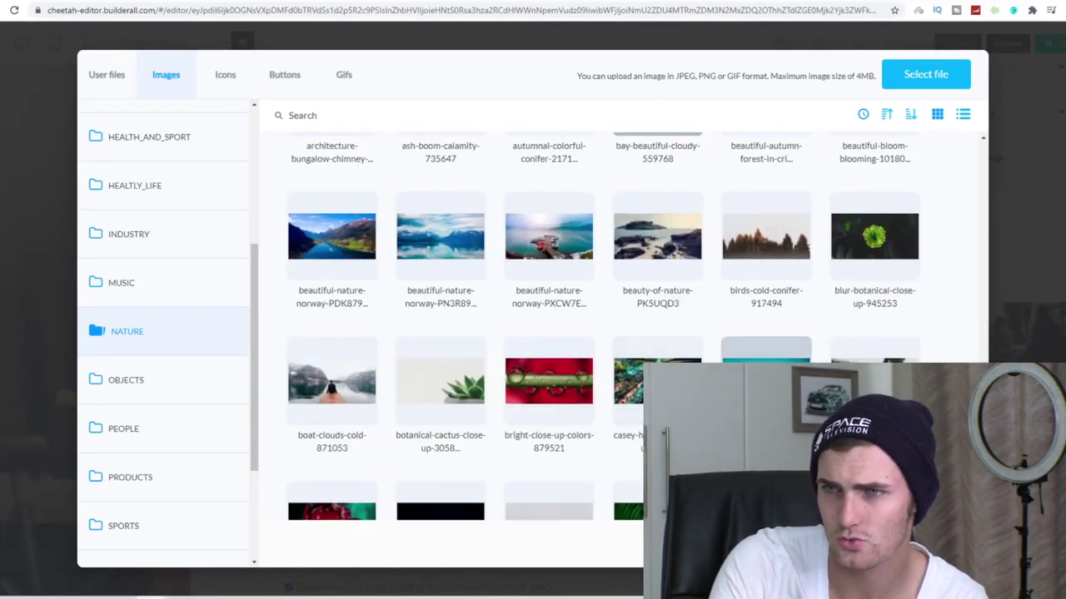
{"action": "scroll", "coordinate": [578, 480], "scroll_direction": "down", "scroll_amount": 5}
{"action": "scroll", "coordinate": [446, 483], "scroll_direction": "down", "scroll_amount": 2}
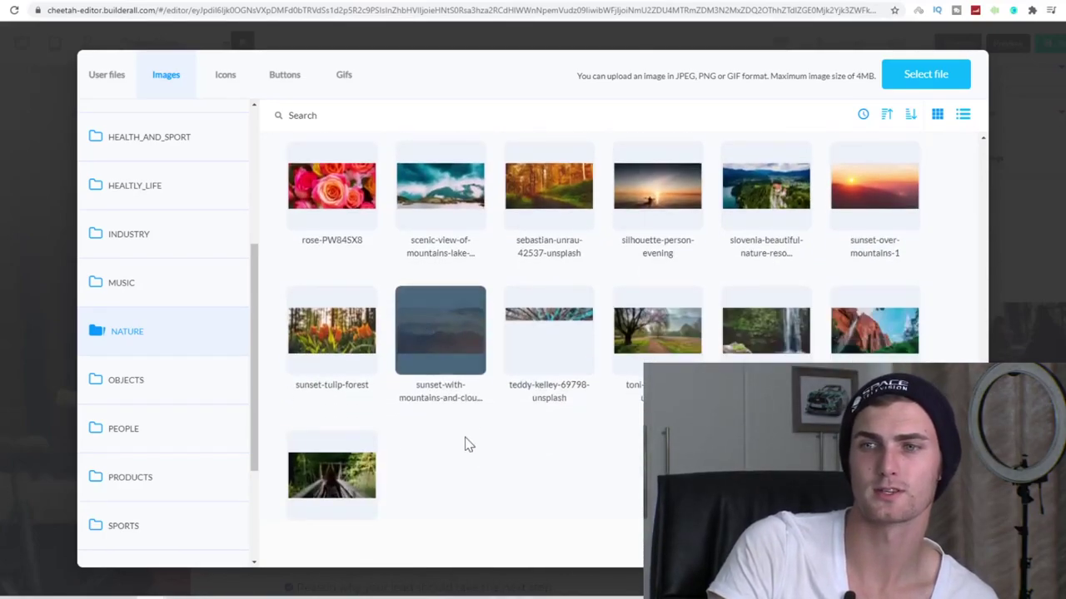
{"action": "left_click", "coordinate": [438, 353]}
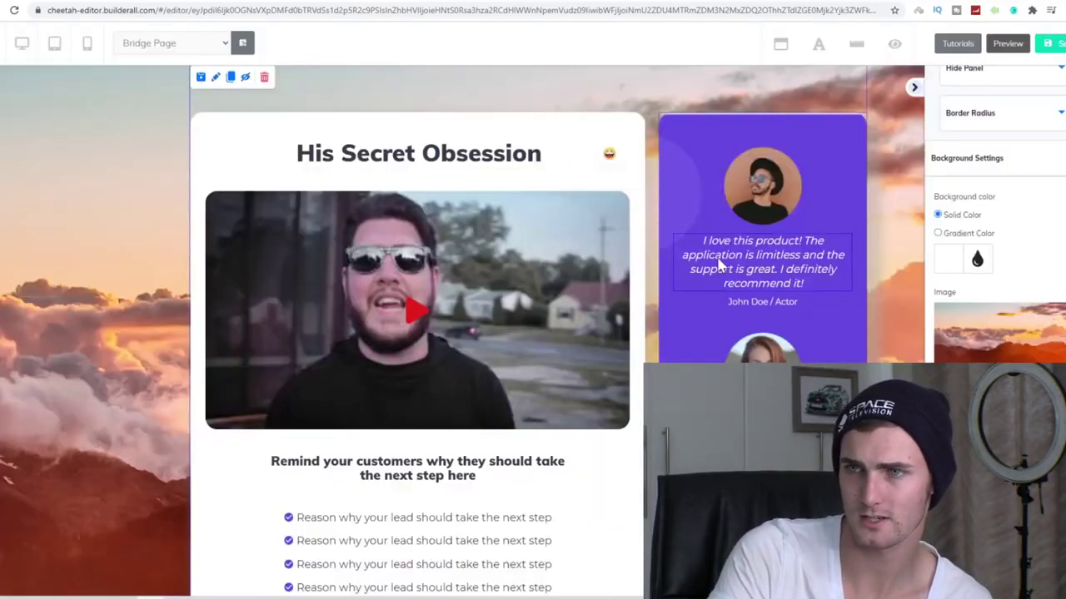
{"action": "scroll", "coordinate": [703, 337], "scroll_direction": "down", "scroll_amount": 1}
{"action": "scroll", "coordinate": [654, 342], "scroll_direction": "down", "scroll_amount": 2}
{"action": "scroll", "coordinate": [654, 341], "scroll_direction": "up", "scroll_amount": 3}
{"action": "scroll", "coordinate": [312, 341], "scroll_direction": "up", "scroll_amount": 1}
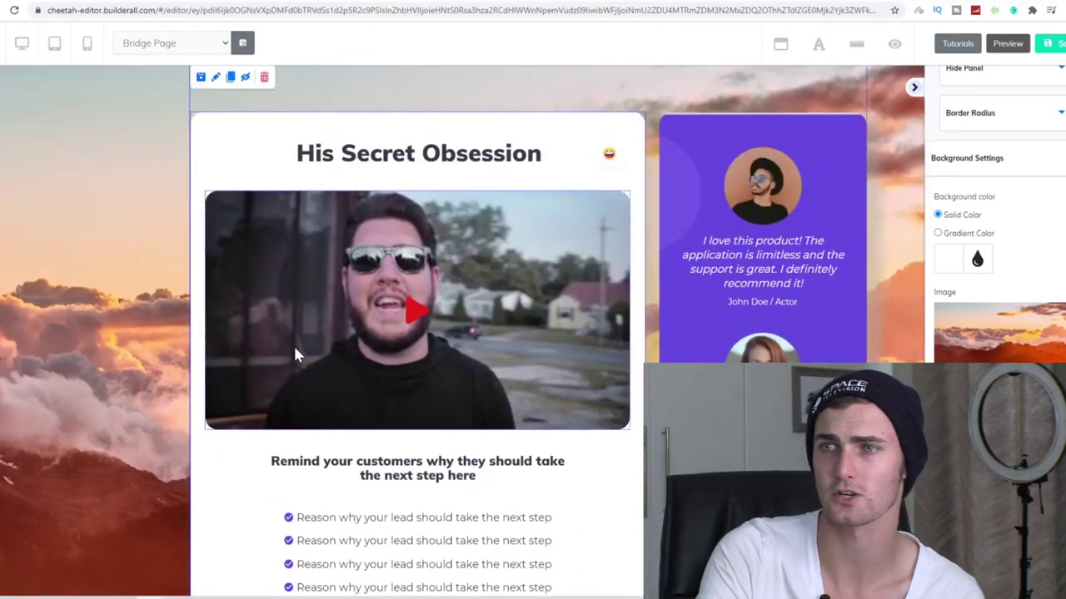
{"action": "scroll", "coordinate": [293, 350], "scroll_direction": "down", "scroll_amount": 3}
{"action": "scroll", "coordinate": [275, 352], "scroll_direction": "up", "scroll_amount": 3}
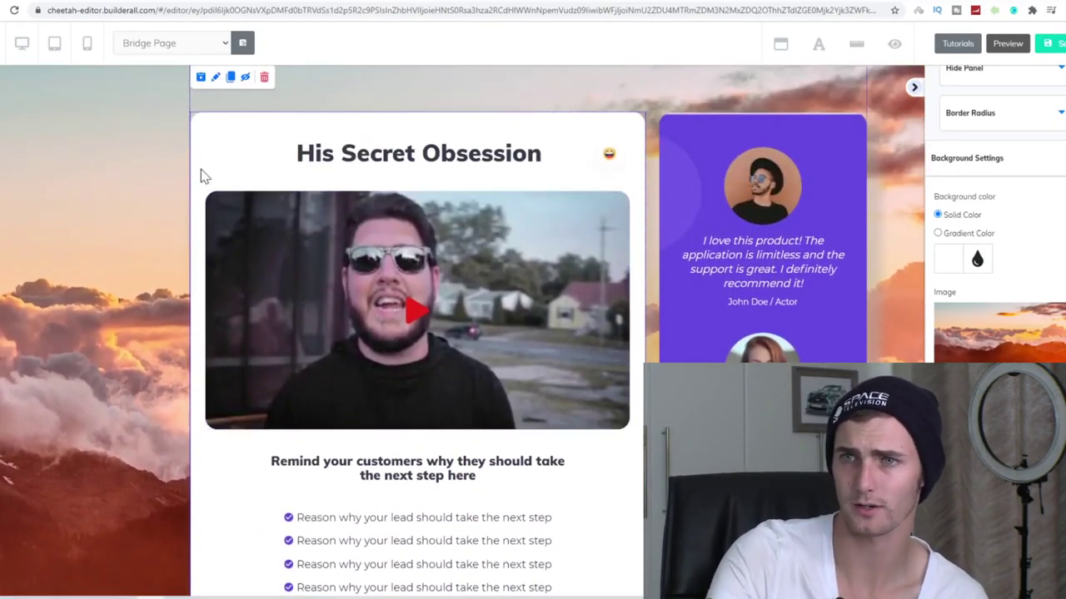
{"action": "mouse_move", "coordinate": [416, 310]}
{"action": "left_click", "coordinate": [914, 90]}
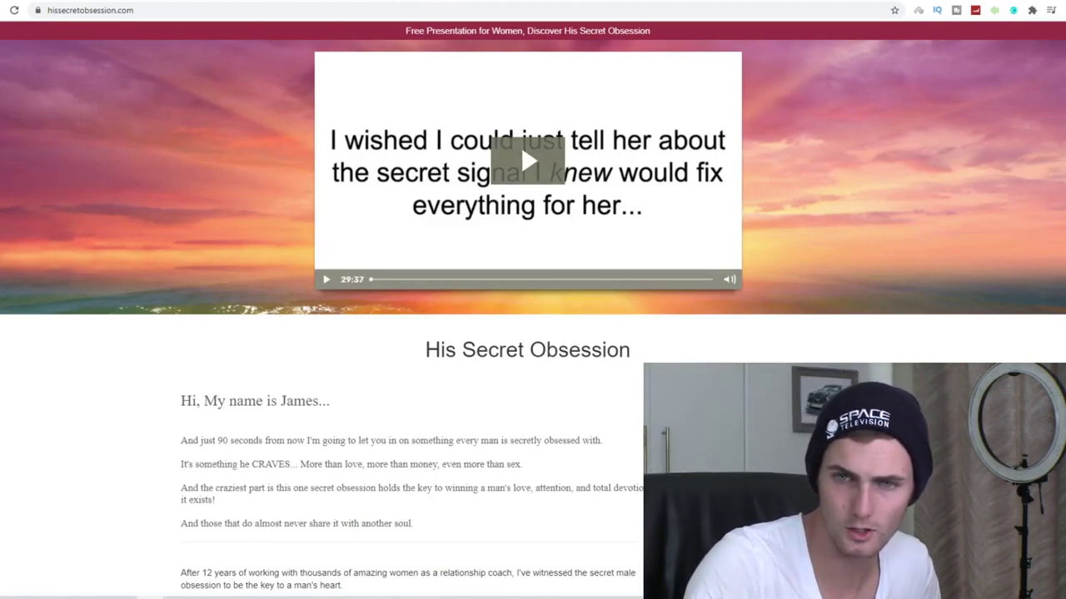
- Launch Paint from Windows search using 'paint'
{"action": "key", "text": "super"}
{"action": "type", "text": "paint"}
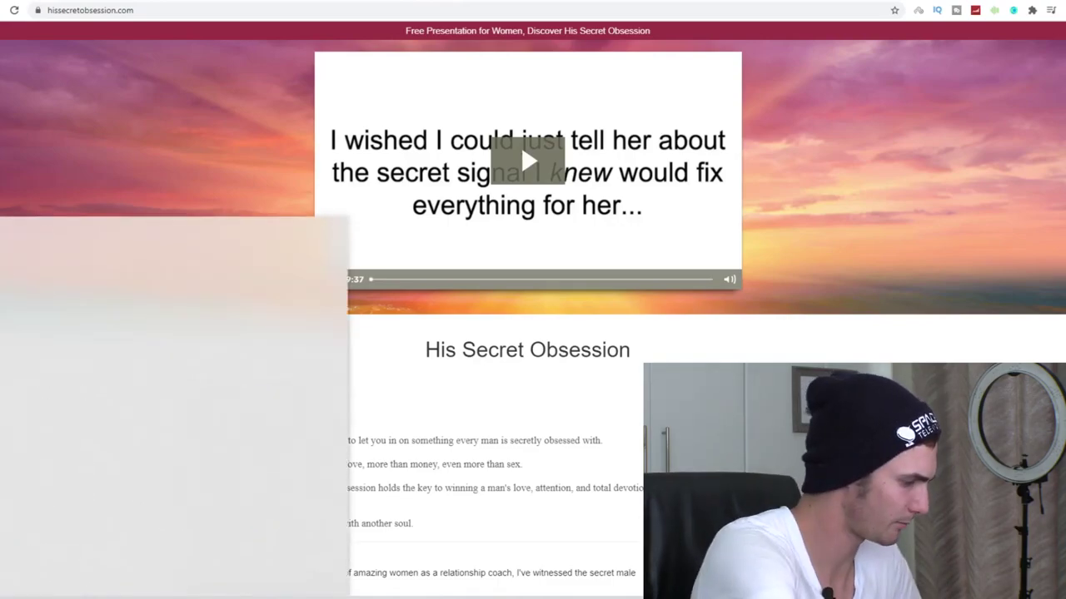
{"action": "key", "text": "Return"}
- Paste the screenshot into Paint and crop it to the video frame
{"action": "key", "text": "ctrl+v"}
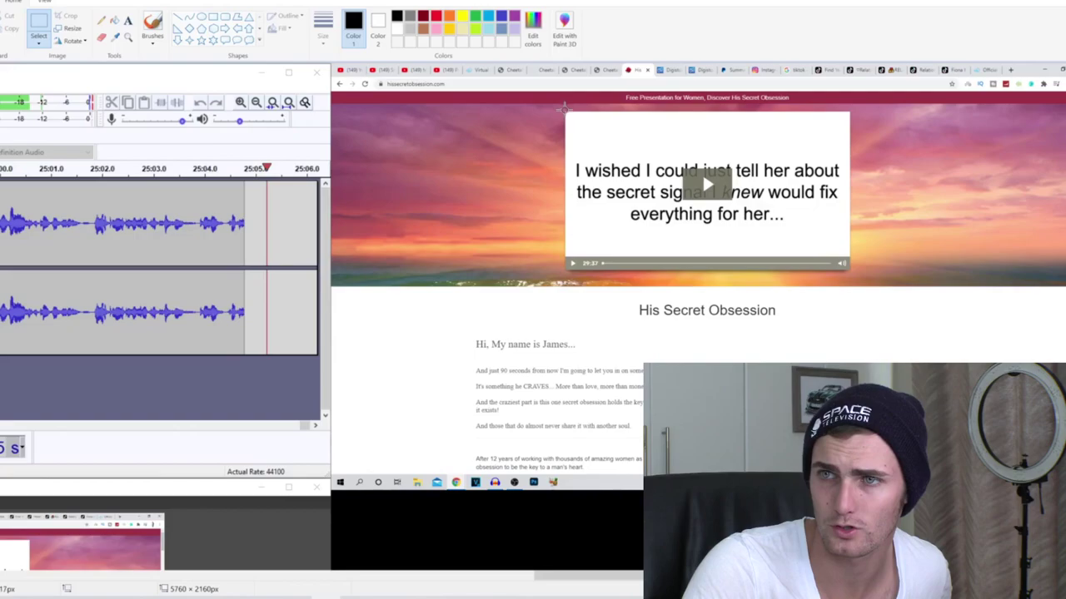
{"action": "left_click_drag", "start_coordinate": [566, 113], "coordinate": [848, 268]}
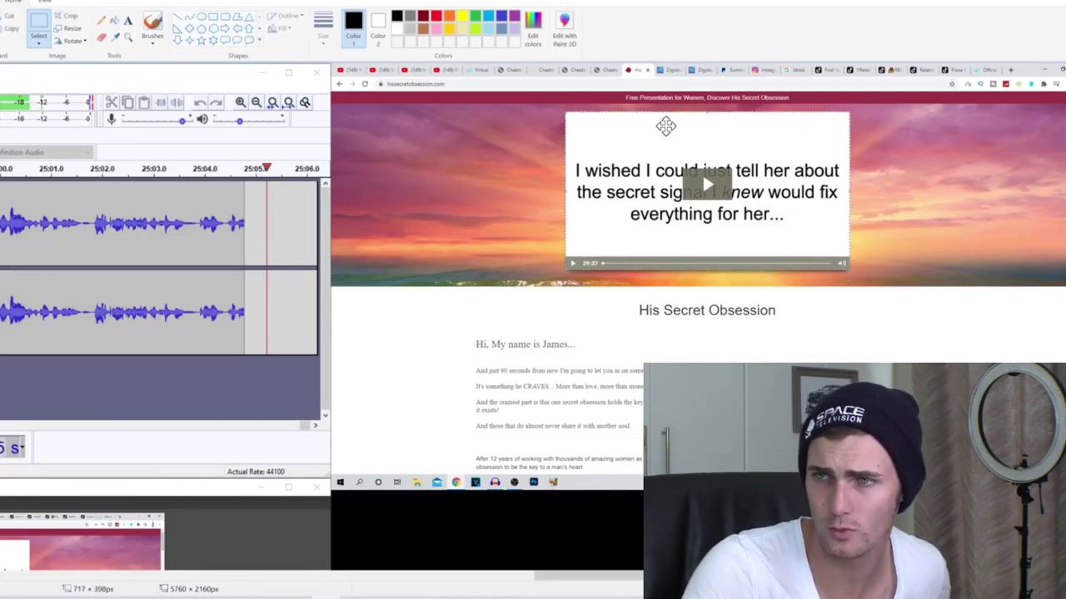
{"action": "left_click", "coordinate": [66, 15]}
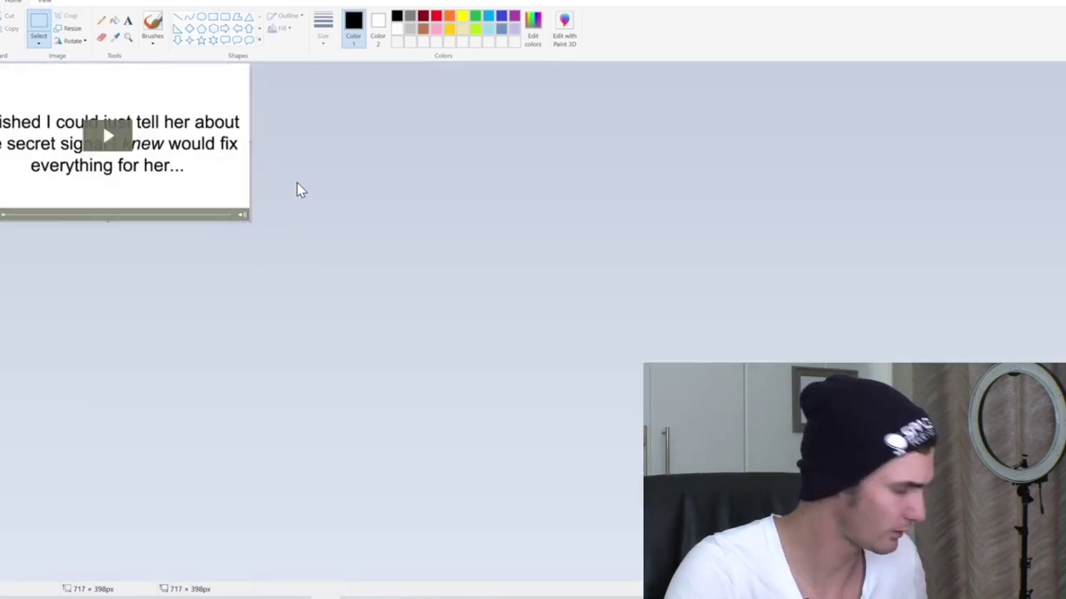
- Save the cropped image as Untitled.png, replacing the existing file
{"action": "key", "text": "ctrl+s"}
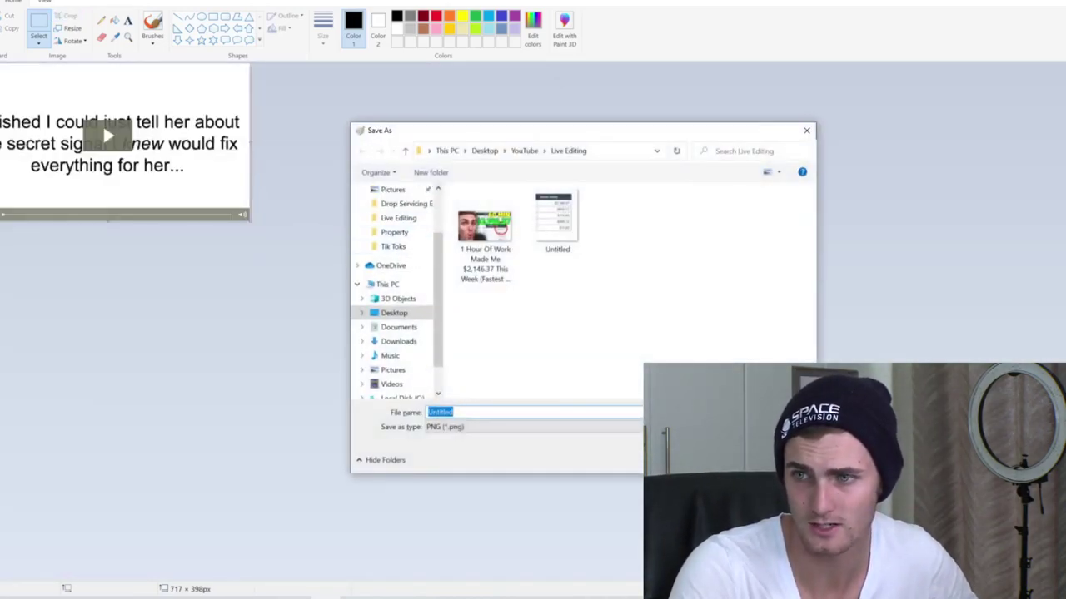
{"action": "left_click", "coordinate": [724, 458]}
{"action": "left_click", "coordinate": [573, 295]}
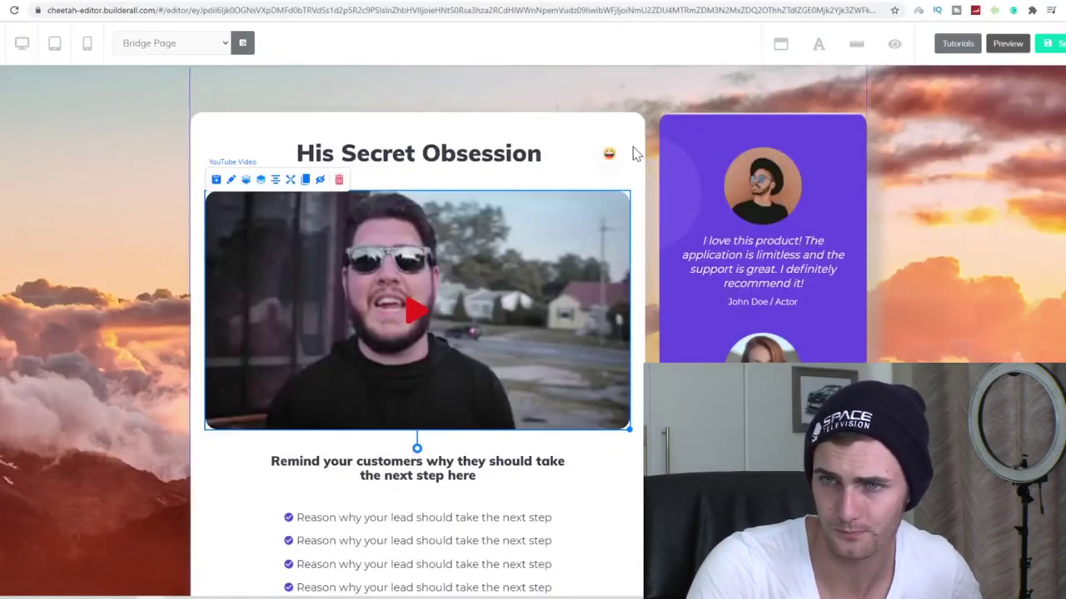
- Stay in the editor and delete the YouTube video element under the title
{"action": "left_click", "coordinate": [653, 80]}
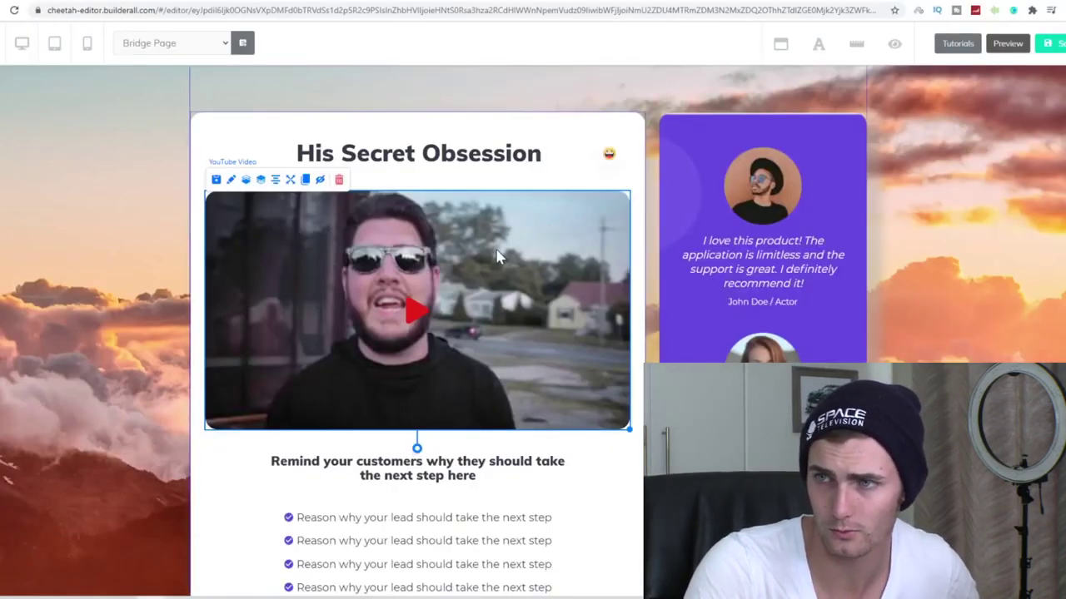
{"action": "left_click", "coordinate": [338, 180]}
{"action": "left_click", "coordinate": [626, 348]}
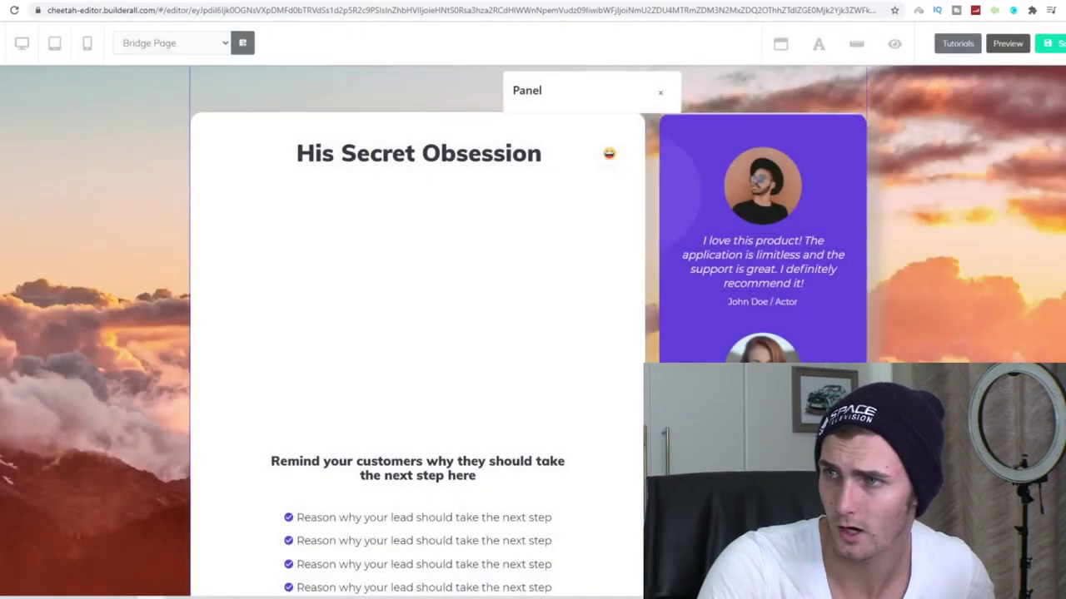
{"action": "scroll", "coordinate": [1047, 185], "scroll_direction": "up", "scroll_amount": 3}
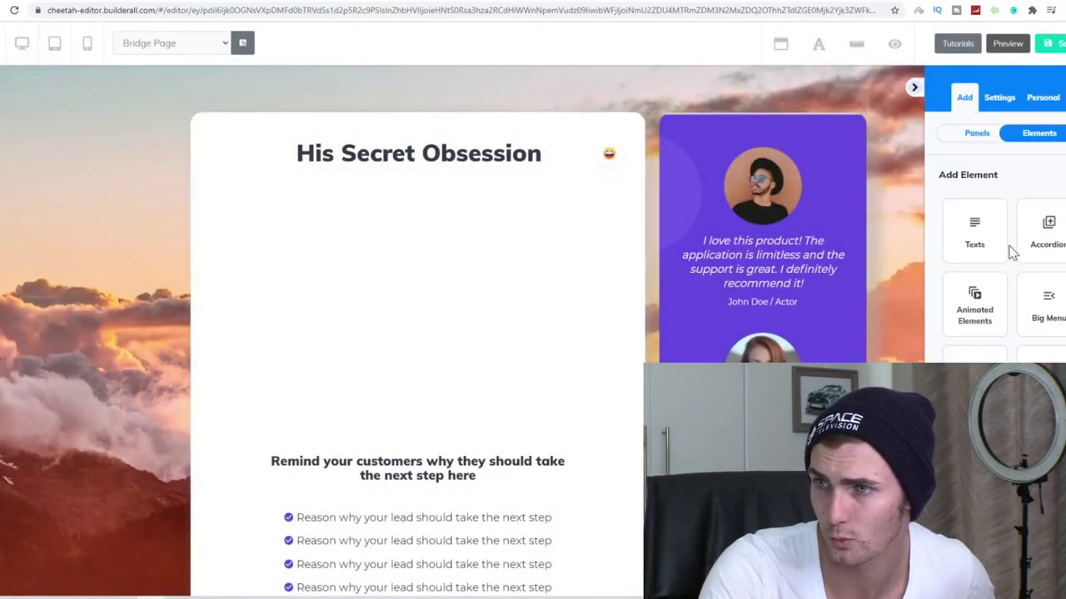
{"action": "scroll", "coordinate": [1010, 250], "scroll_direction": "down", "scroll_amount": 2}
{"action": "scroll", "coordinate": [1019, 259], "scroll_direction": "down", "scroll_amount": 3}
{"action": "scroll", "coordinate": [1025, 252], "scroll_direction": "down", "scroll_amount": 3}
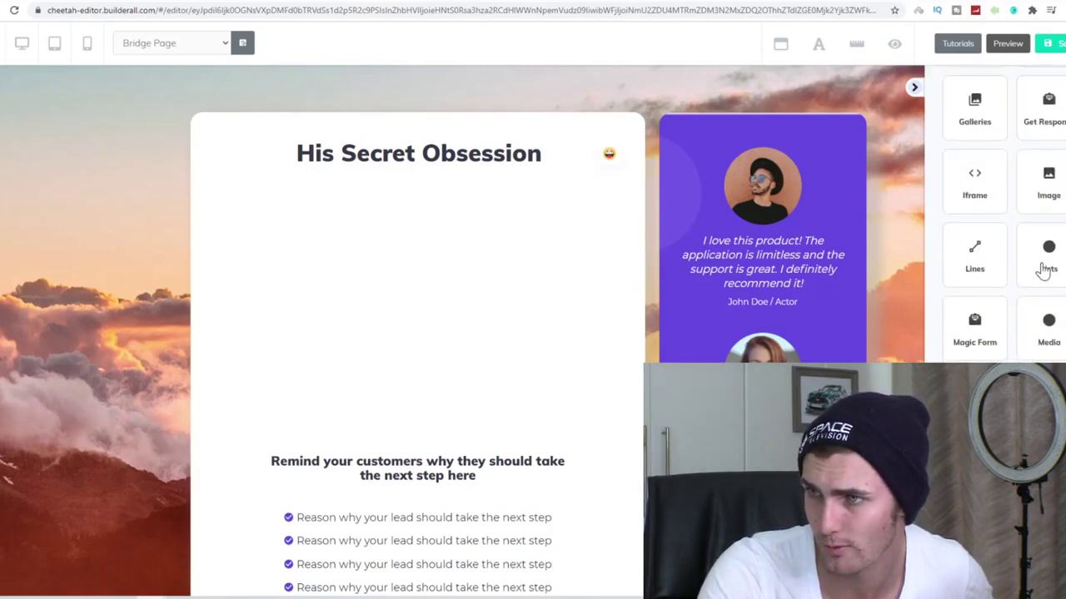
{"action": "scroll", "coordinate": [1046, 267], "scroll_direction": "up", "scroll_amount": 2}
- Place a horizontal Image element where the video was, stretched across the section width
{"action": "left_click_drag", "start_coordinate": [1050, 291], "coordinate": [1060, 285]}
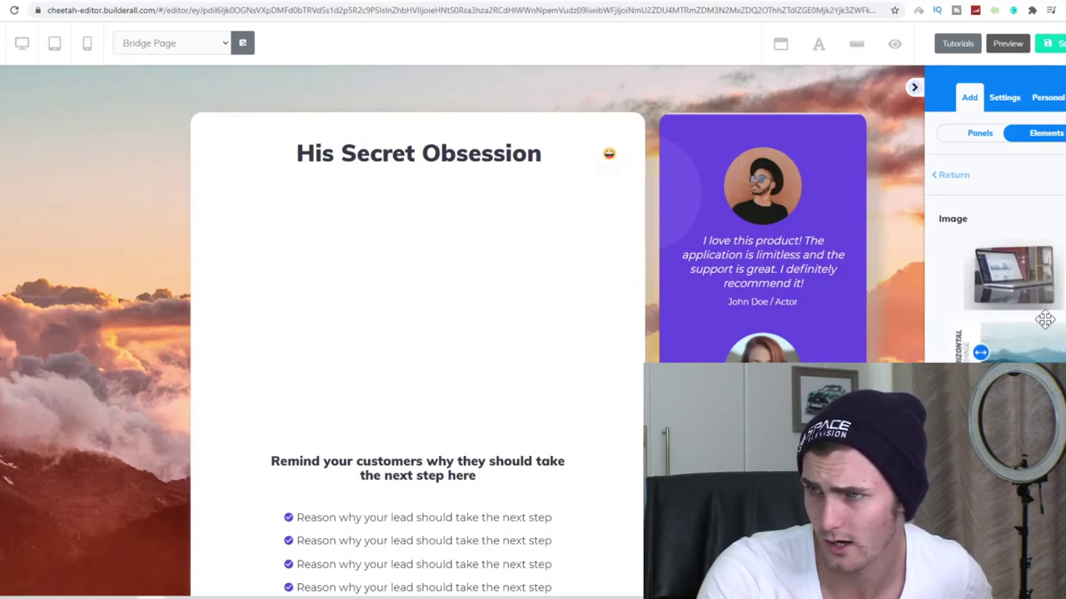
{"action": "mouse_move", "coordinate": [1010, 357]}
{"action": "left_mouse_down"}
{"action": "mouse_move", "coordinate": [480, 286]}
{"action": "mouse_move", "coordinate": [292, 247]}
{"action": "left_mouse_up"}
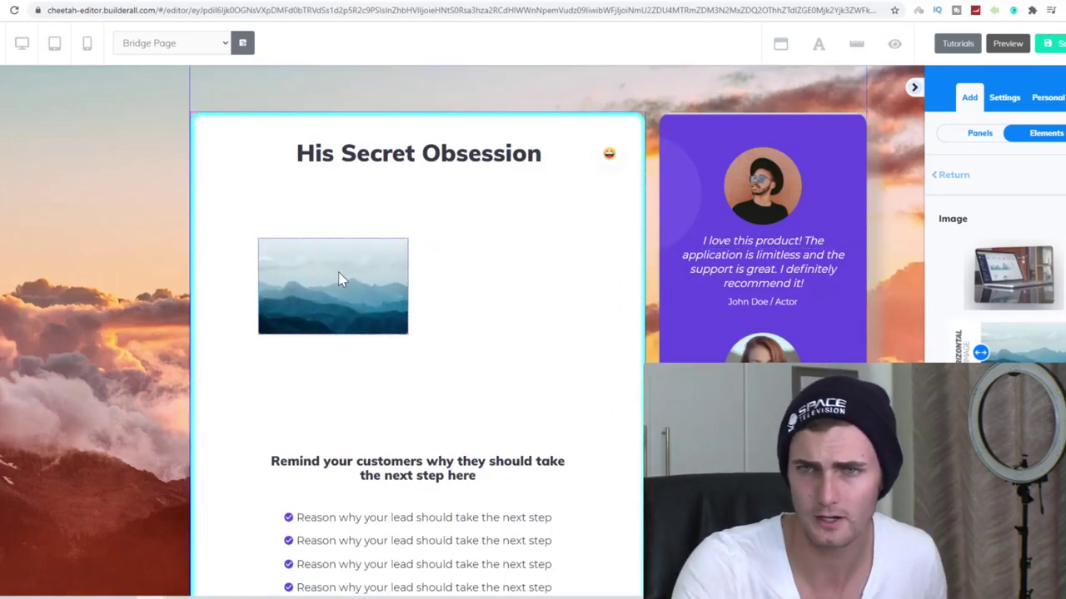
{"action": "left_click", "coordinate": [292, 243]}
{"action": "left_click_drag", "start_coordinate": [351, 284], "coordinate": [617, 445]}
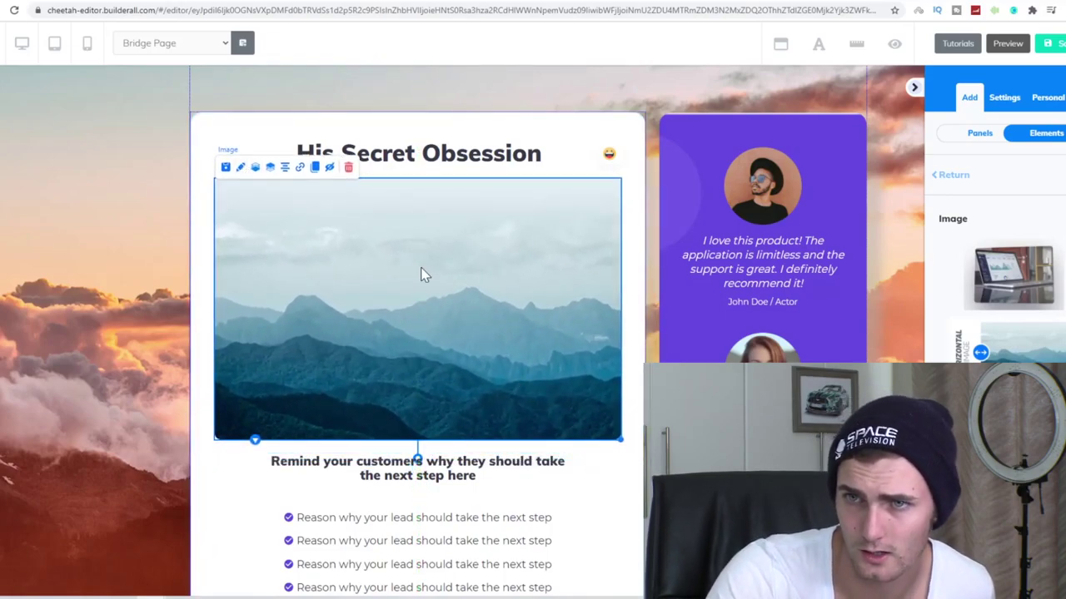
{"action": "left_click", "coordinate": [240, 169]}
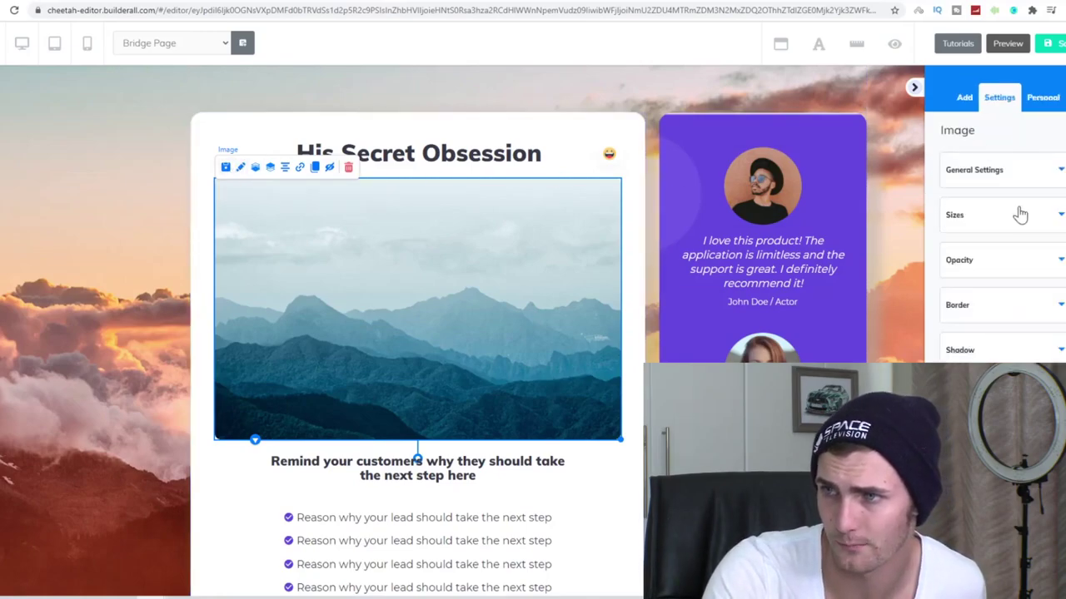
{"action": "left_click", "coordinate": [992, 170]}
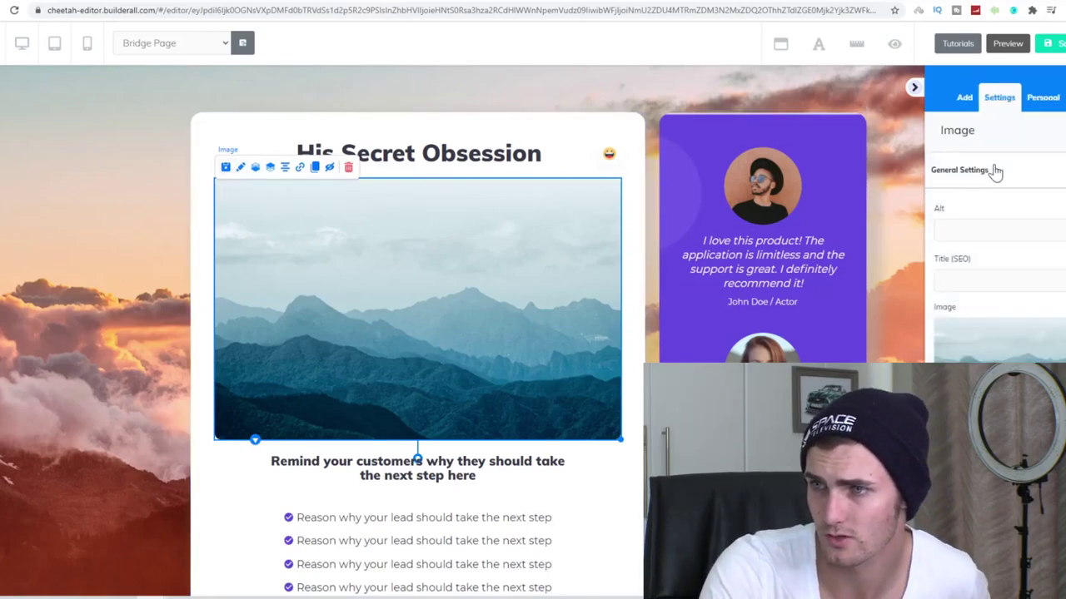
- Upload Untitled.png and insert it into the image element beneath the title
{"action": "left_click", "coordinate": [999, 343]}
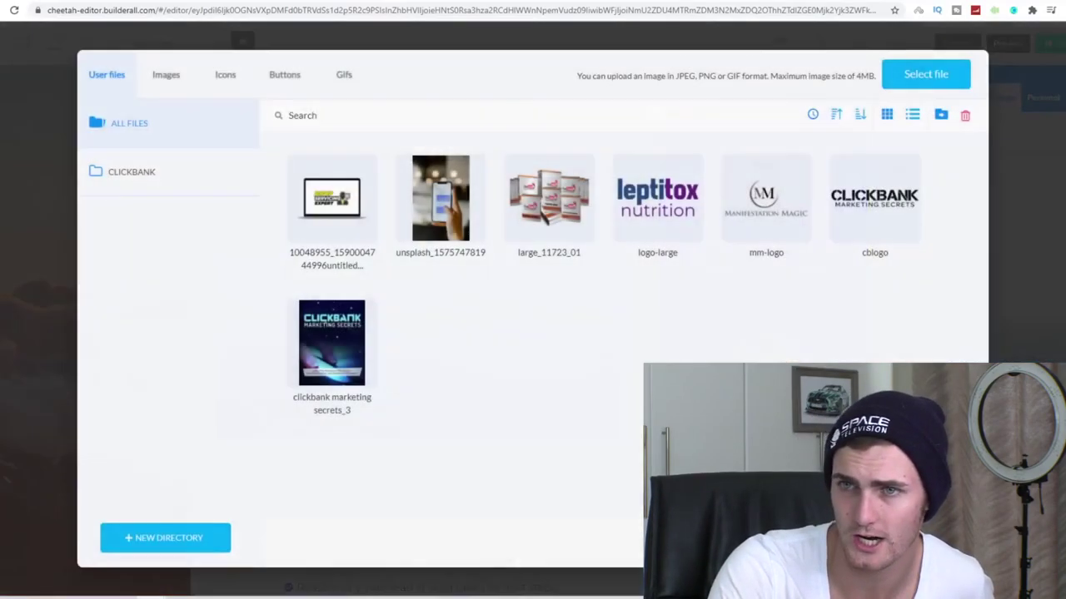
{"action": "left_click", "coordinate": [930, 78]}
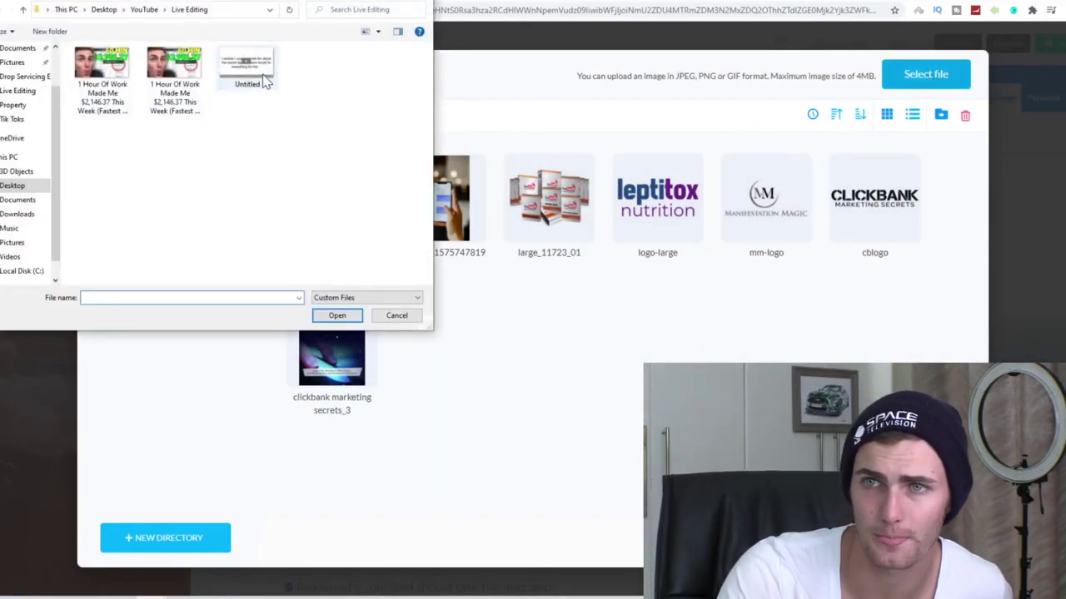
{"action": "double_click", "coordinate": [250, 77]}
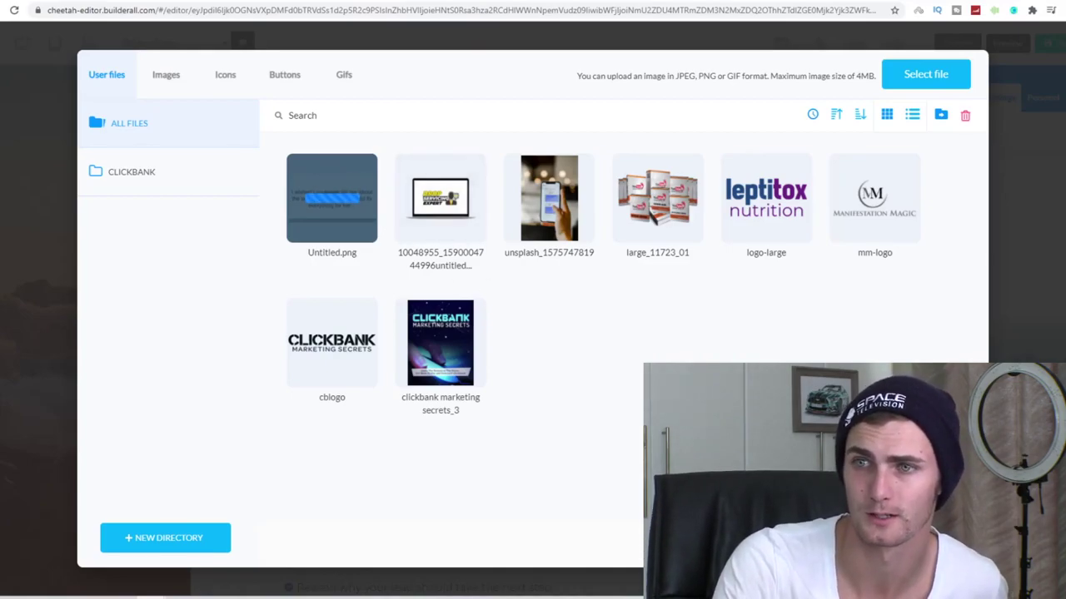
{"action": "left_click", "coordinate": [331, 198]}
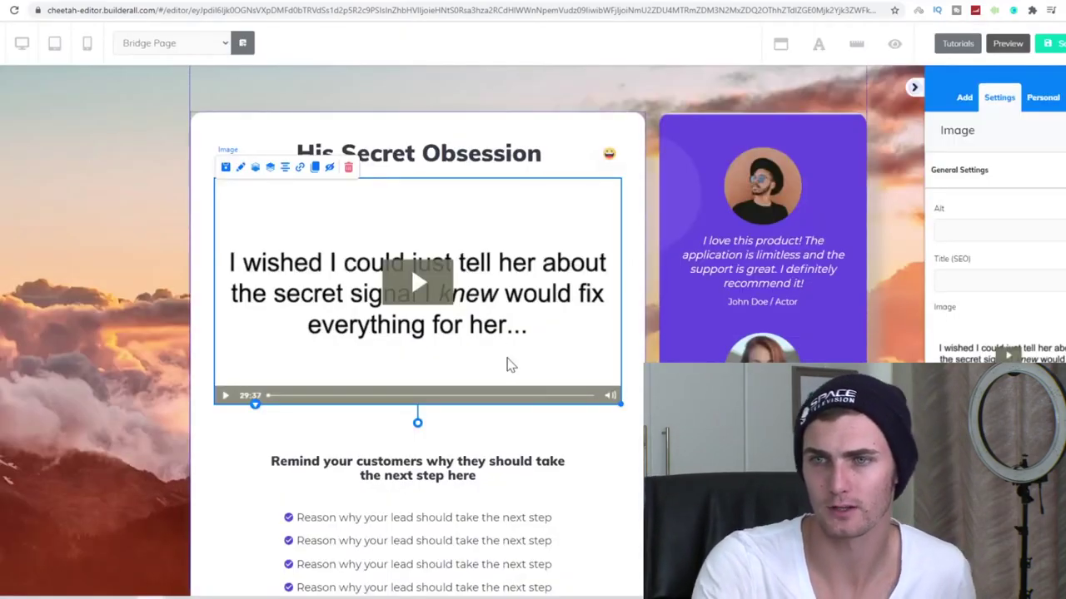
{"action": "left_click", "coordinate": [611, 442]}
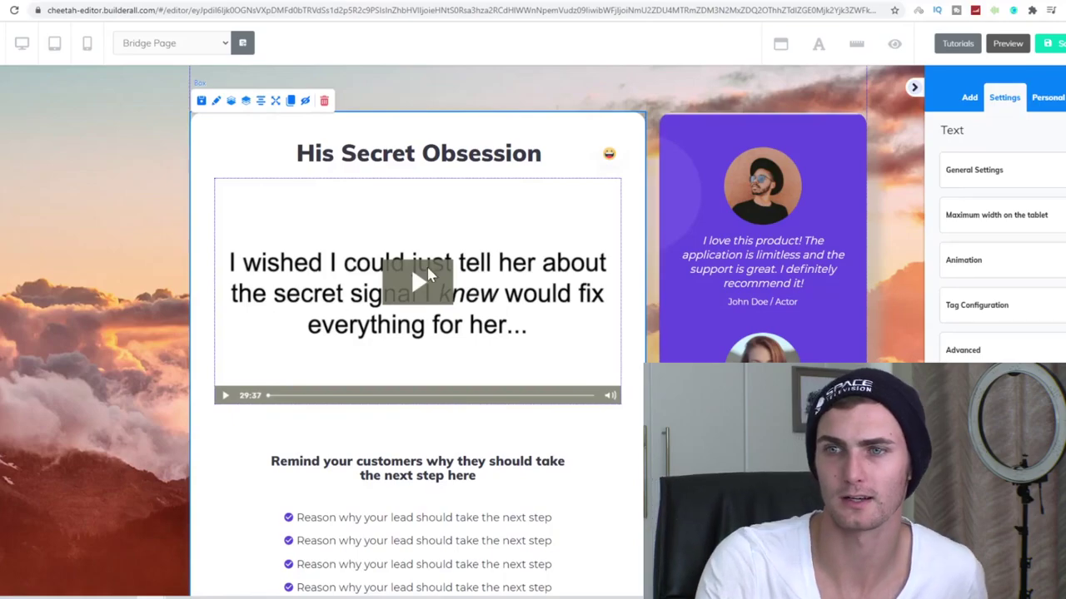
{"action": "left_click", "coordinate": [427, 276]}
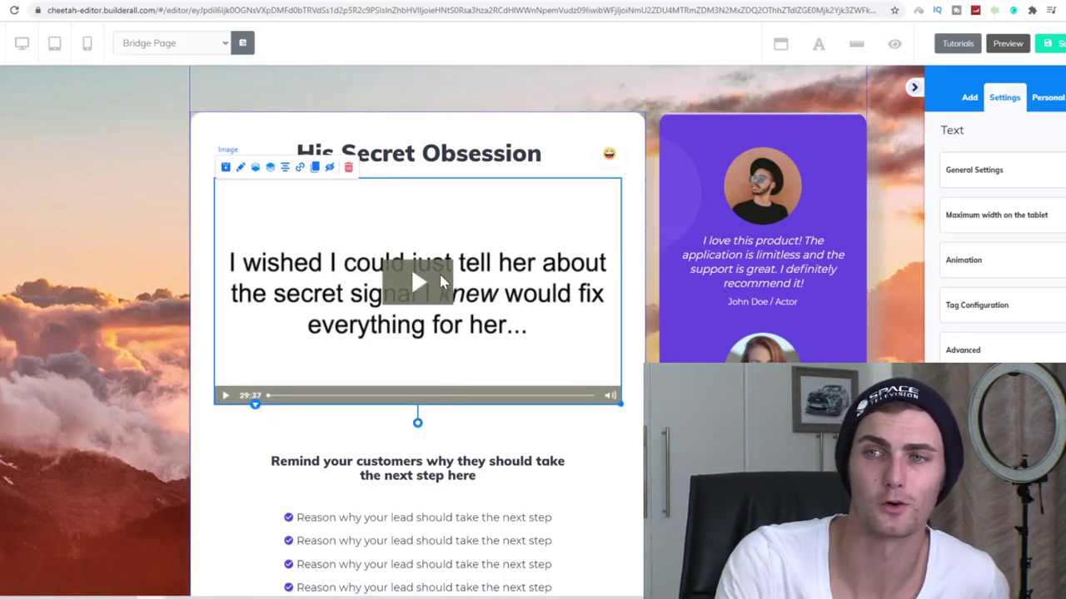
{"action": "scroll", "coordinate": [427, 280], "scroll_direction": "down", "scroll_amount": 2}
{"action": "scroll", "coordinate": [404, 207], "scroll_direction": "up", "scroll_amount": 1}
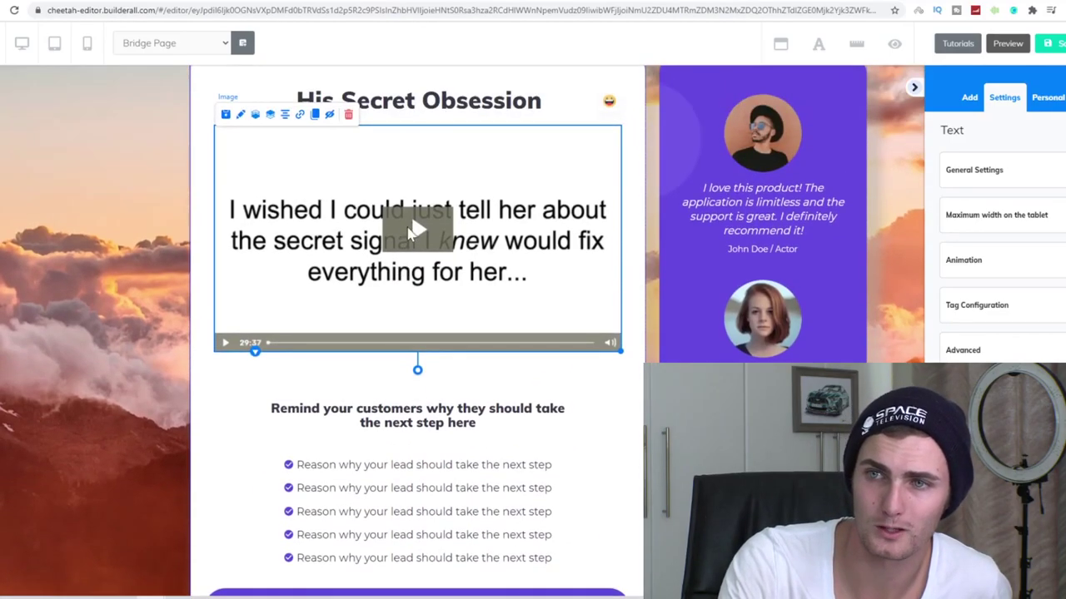
{"action": "scroll", "coordinate": [403, 466], "scroll_direction": "down", "scroll_amount": 1}
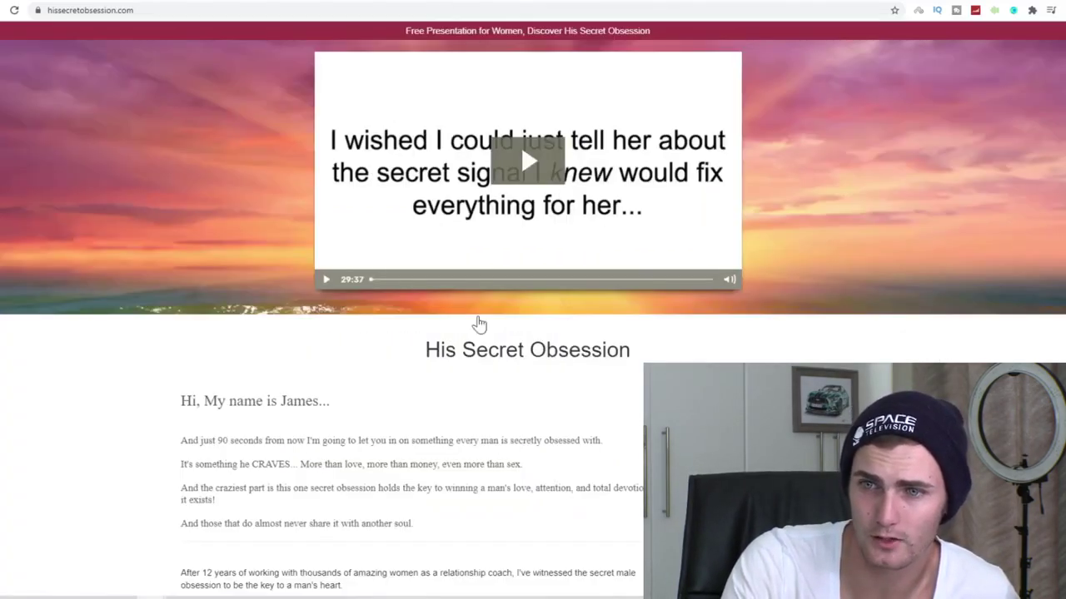
- Scroll to the sales page's desire bullets, highlight the 'hanging on every word' bullet, then return to the editor
{"action": "scroll", "coordinate": [479, 327], "scroll_direction": "down", "scroll_amount": 4}
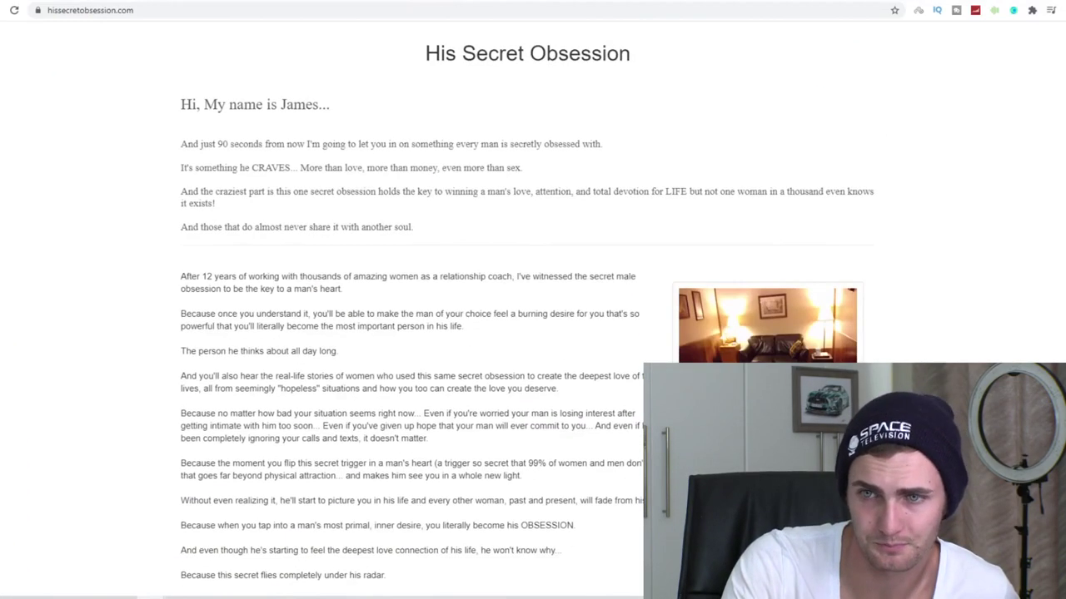
{"action": "scroll", "coordinate": [473, 358], "scroll_direction": "down", "scroll_amount": 5}
{"action": "scroll", "coordinate": [473, 355], "scroll_direction": "down", "scroll_amount": 8}
{"action": "scroll", "coordinate": [474, 356], "scroll_direction": "down", "scroll_amount": 8}
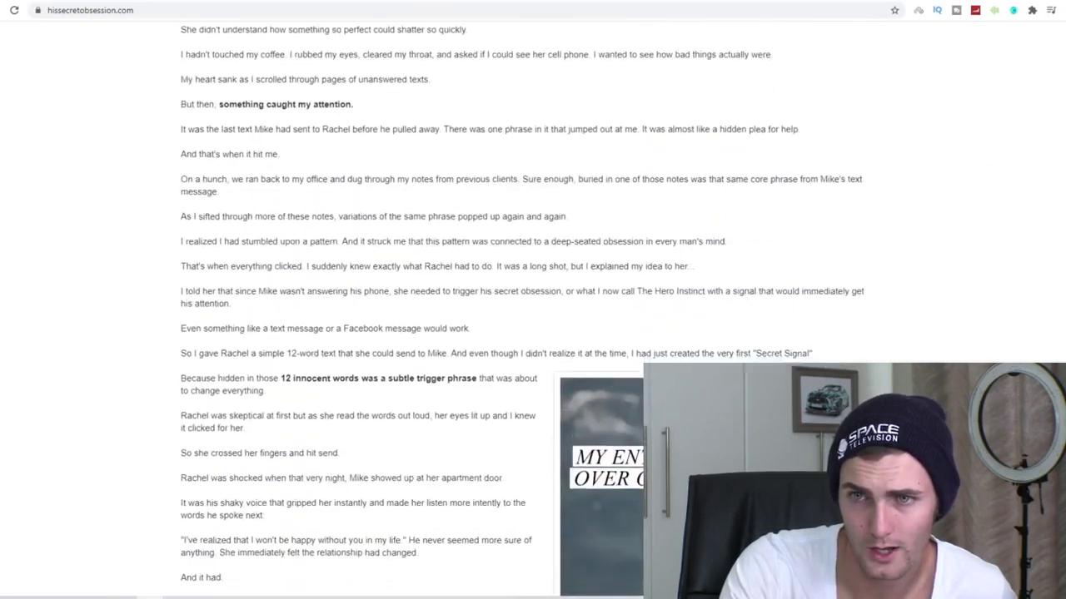
{"action": "scroll", "coordinate": [481, 357], "scroll_direction": "down", "scroll_amount": 8}
{"action": "scroll", "coordinate": [482, 355], "scroll_direction": "down", "scroll_amount": 10}
{"action": "scroll", "coordinate": [482, 355], "scroll_direction": "down", "scroll_amount": 5}
{"action": "scroll", "coordinate": [483, 355], "scroll_direction": "up", "scroll_amount": 5}
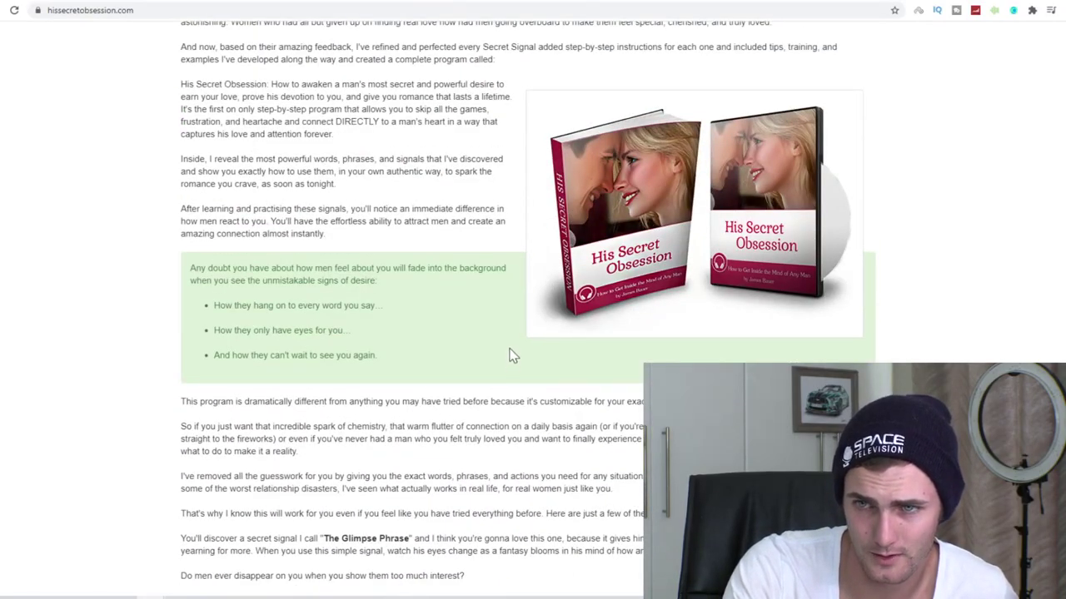
{"action": "mouse_move", "coordinate": [383, 356]}
{"action": "left_mouse_down"}
{"action": "mouse_move", "coordinate": [192, 292]}
{"action": "mouse_move", "coordinate": [202, 281]}
{"action": "left_mouse_up"}
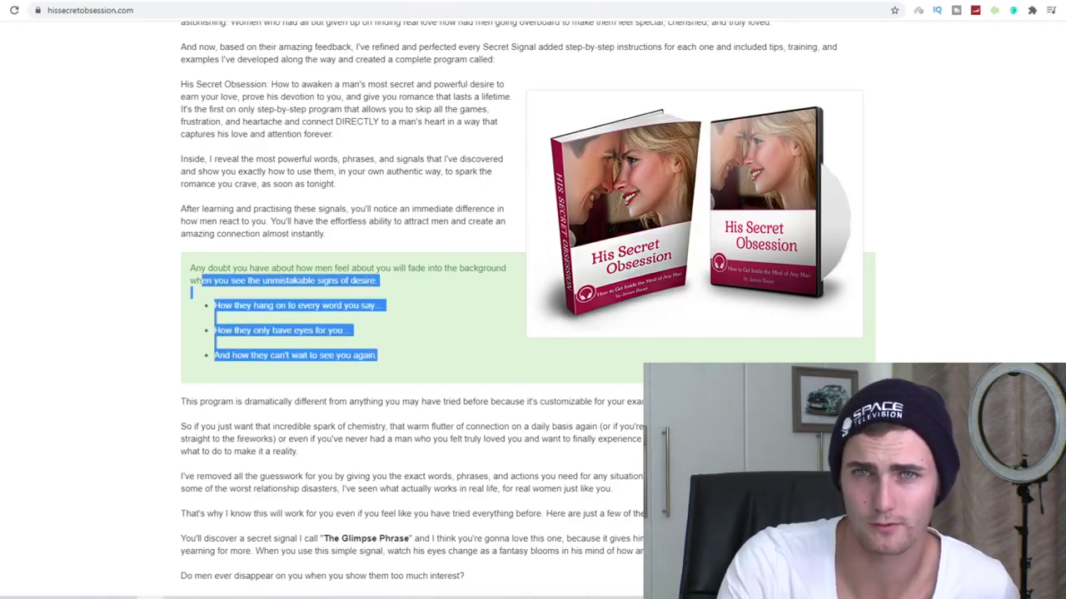
{"action": "left_click", "coordinate": [266, 289]}
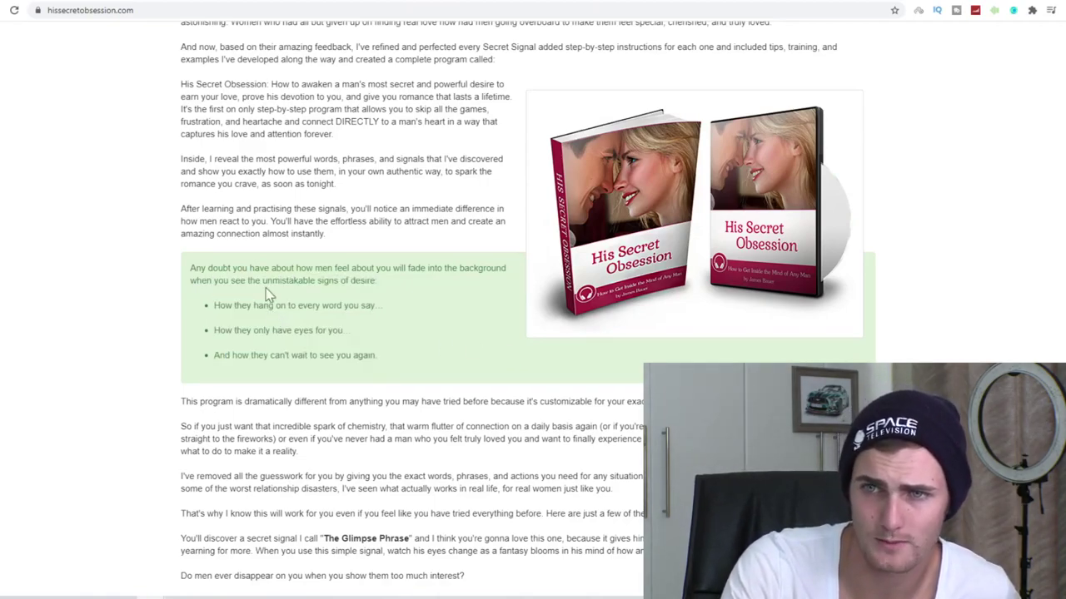
{"action": "left_click_drag", "start_coordinate": [383, 306], "coordinate": [247, 306]}
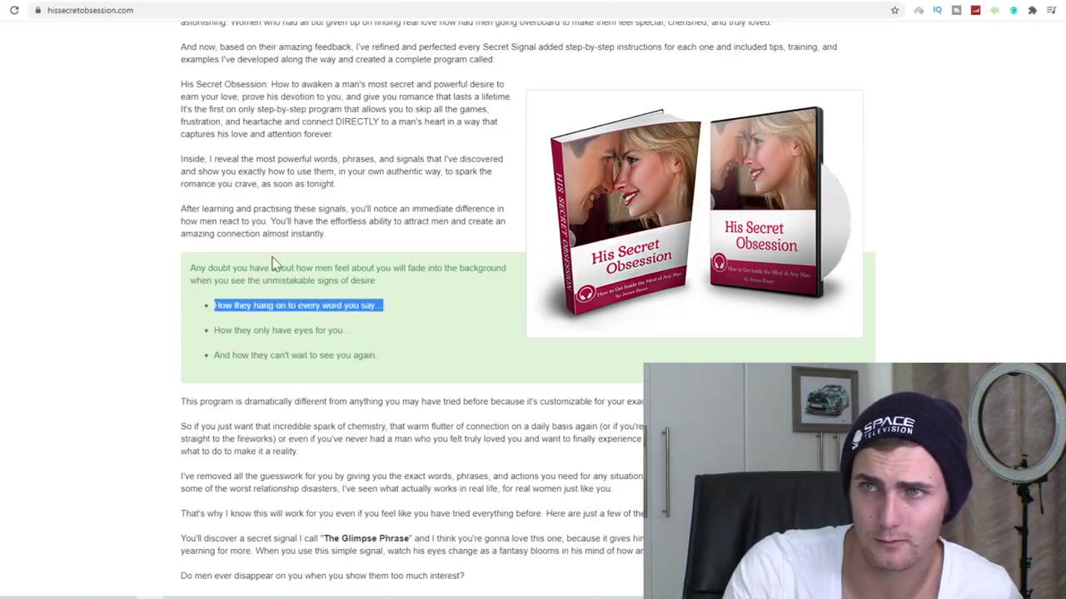
{"action": "left_click", "coordinate": [372, 0]}
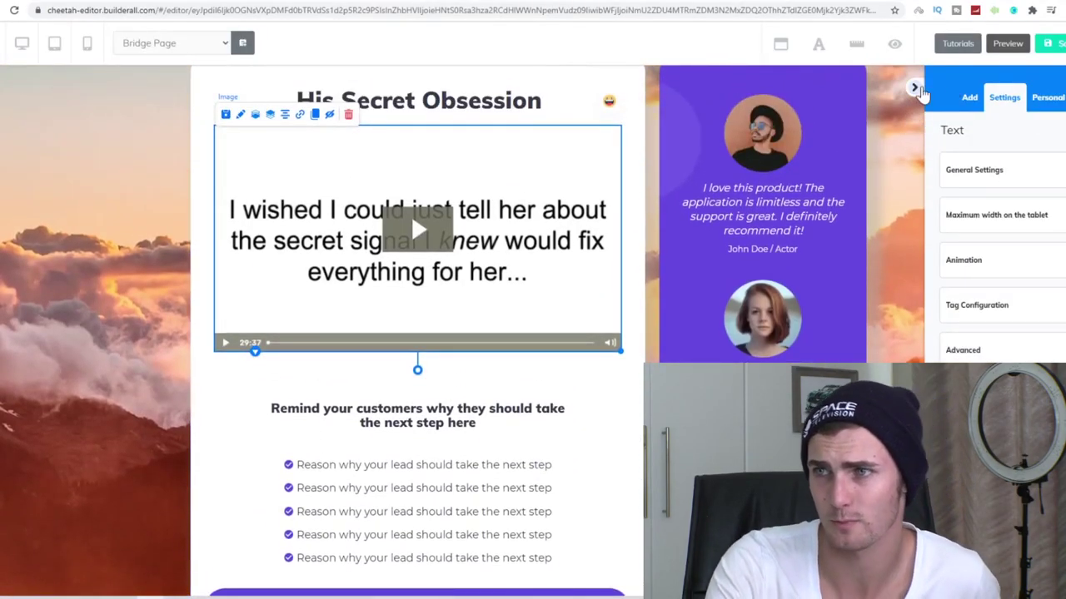
- Collapse the settings panel, save the Bridge Page, then switch to the Confirm Email Page, saving on exit
{"action": "left_click", "coordinate": [916, 88]}
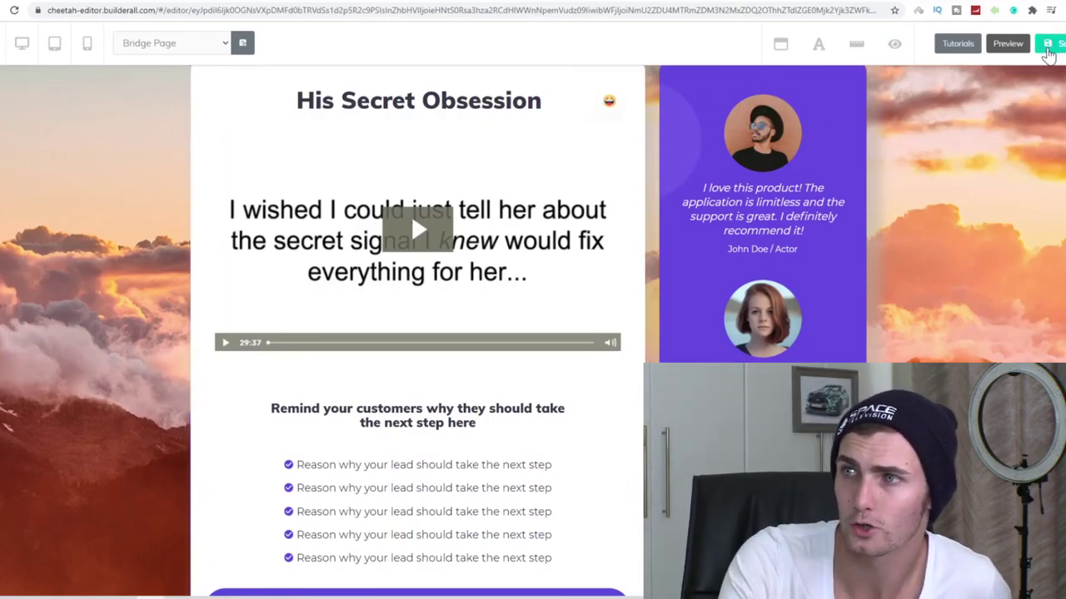
{"action": "left_click", "coordinate": [1049, 48]}
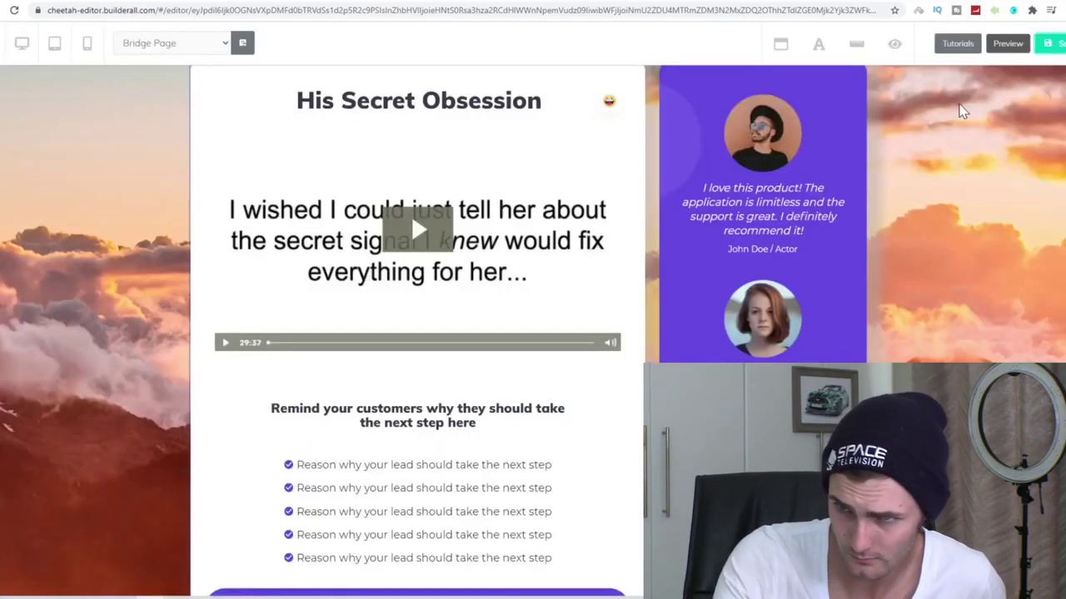
{"action": "left_click", "coordinate": [190, 43]}
{"action": "left_click", "coordinate": [174, 73]}
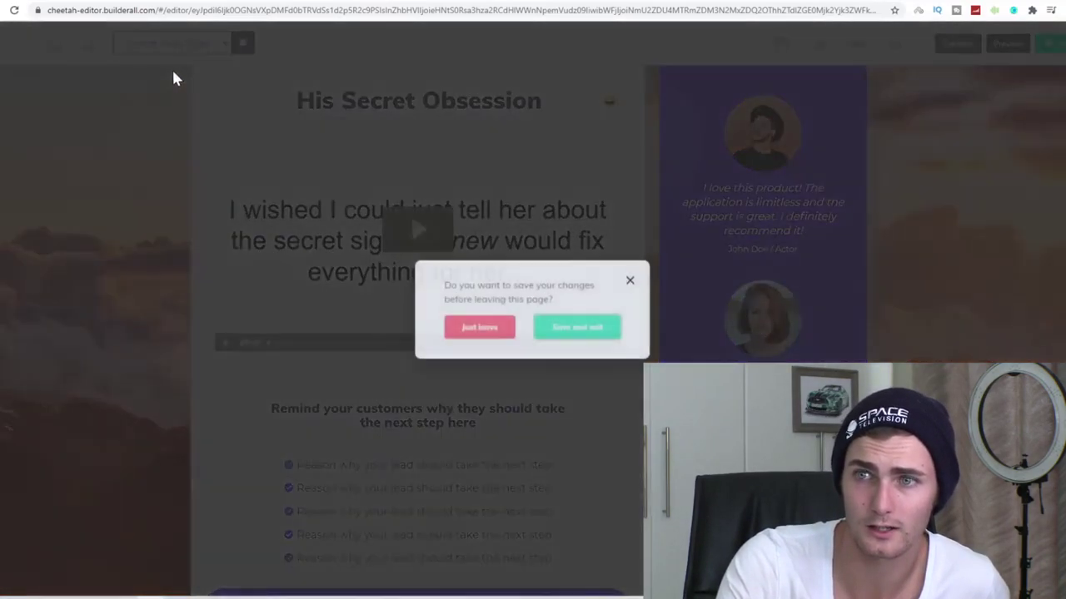
{"action": "left_click", "coordinate": [554, 337]}
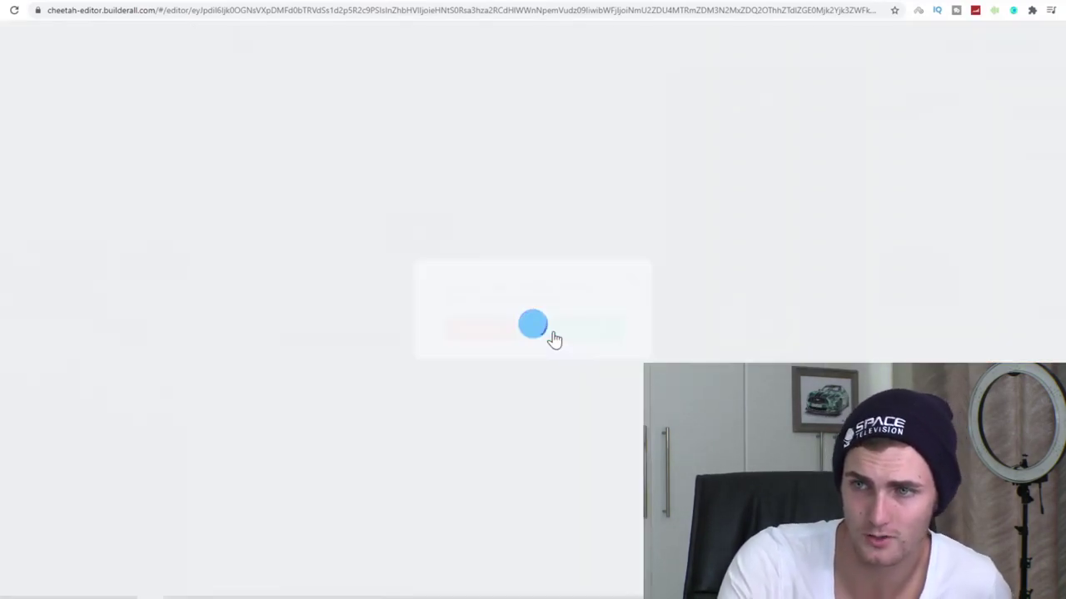
{"action": "left_click", "coordinate": [553, 337]}
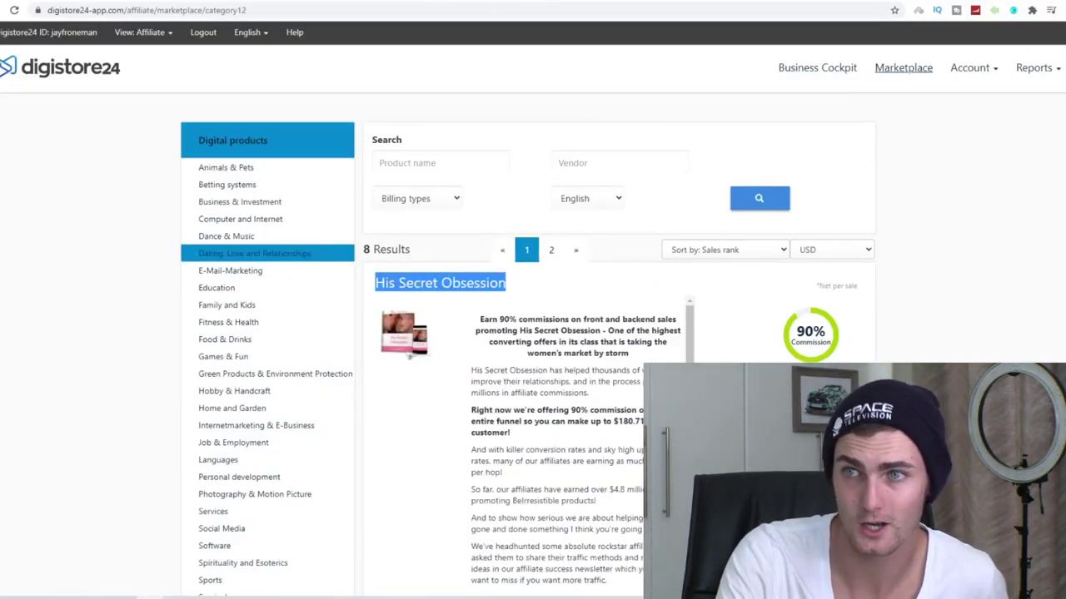
{"action": "scroll", "coordinate": [457, 244], "scroll_direction": "up", "scroll_amount": 10}
{"action": "scroll", "coordinate": [455, 244], "scroll_direction": "up", "scroll_amount": 10}
{"action": "scroll", "coordinate": [455, 244], "scroll_direction": "up", "scroll_amount": 10}
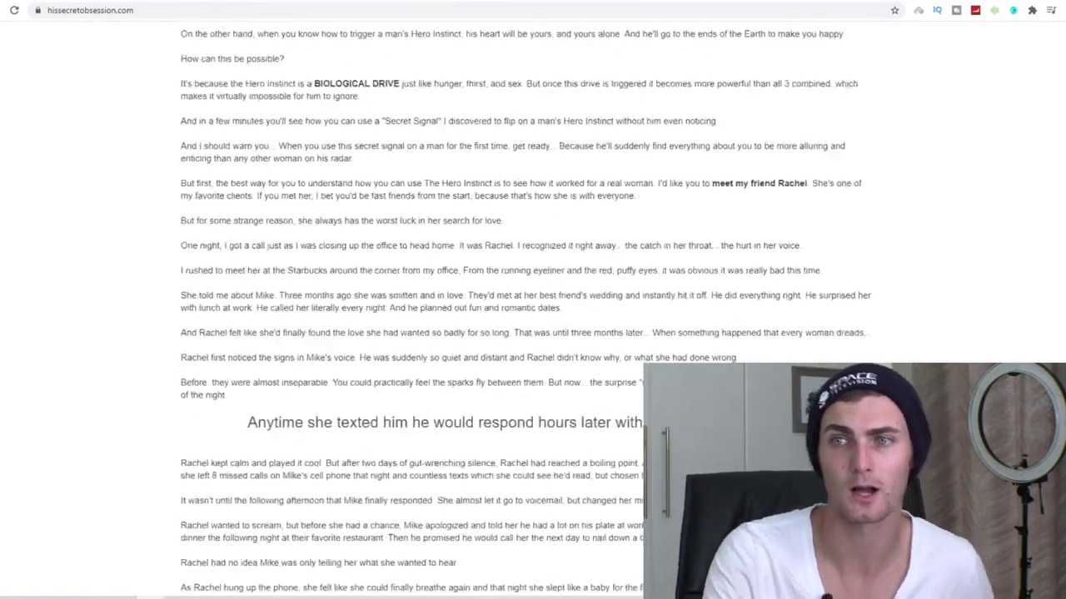
{"action": "scroll", "coordinate": [452, 238], "scroll_direction": "up", "scroll_amount": 6}
{"action": "scroll", "coordinate": [450, 236], "scroll_direction": "up", "scroll_amount": 6}
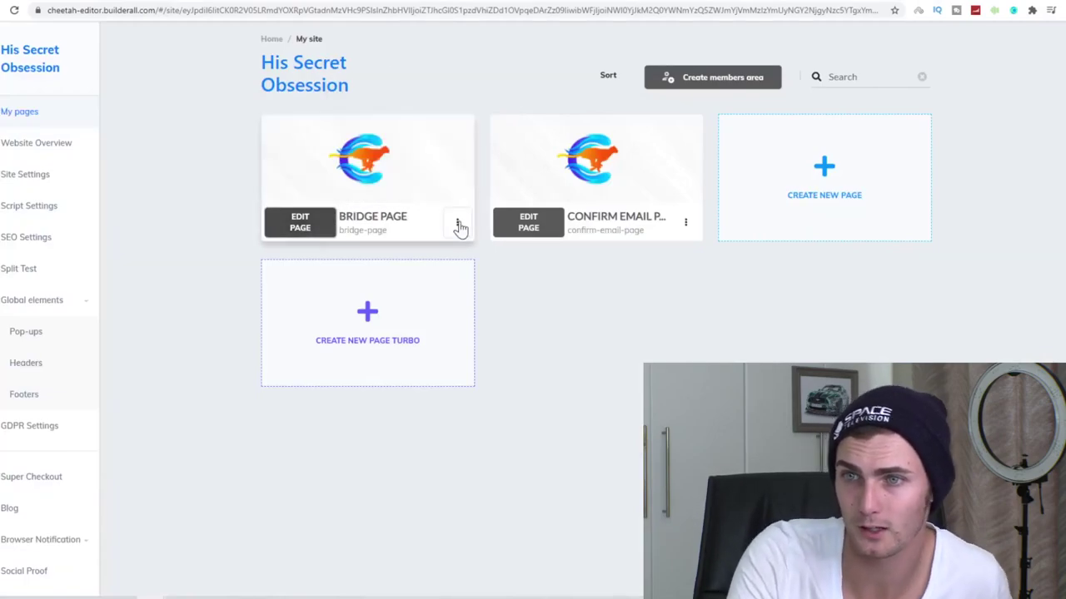
- Open the Bridge Page's live website page from My pages and inspect its address
{"action": "left_click", "coordinate": [457, 223]}
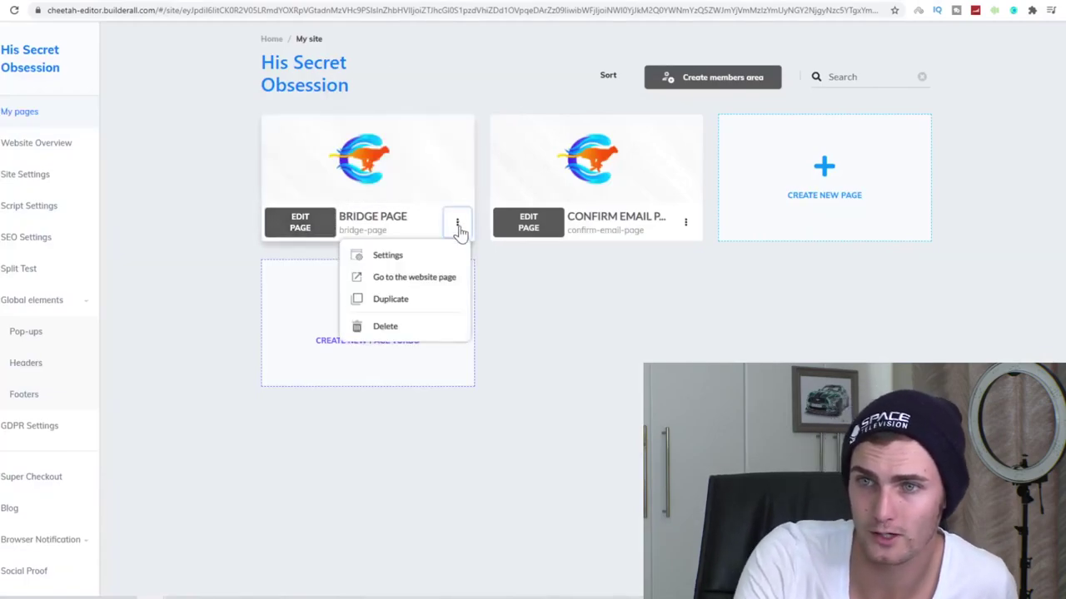
{"action": "left_click", "coordinate": [426, 282]}
{"action": "right_click", "coordinate": [281, 10]}
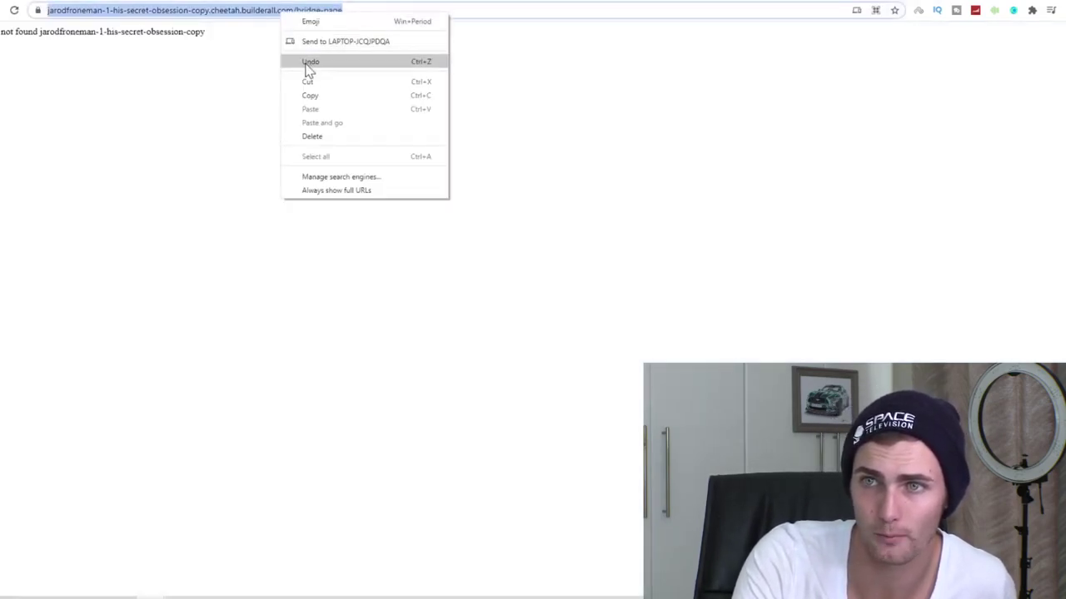
{"action": "left_click", "coordinate": [315, 94]}
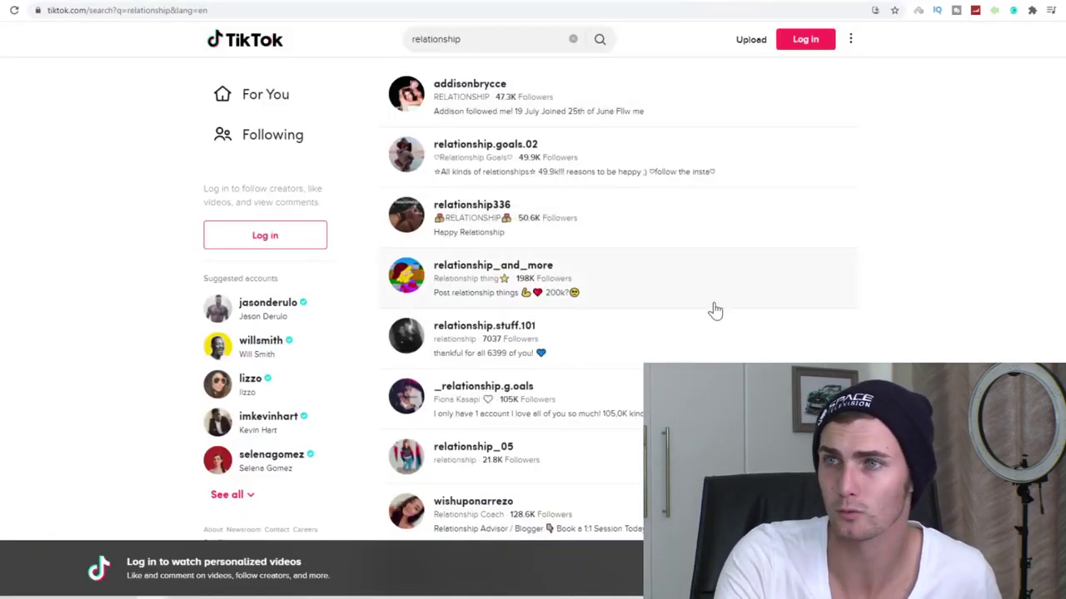
- Open a relationship account's profile from the TikTok search results and scroll through its videos
{"action": "left_click", "coordinate": [485, 149]}
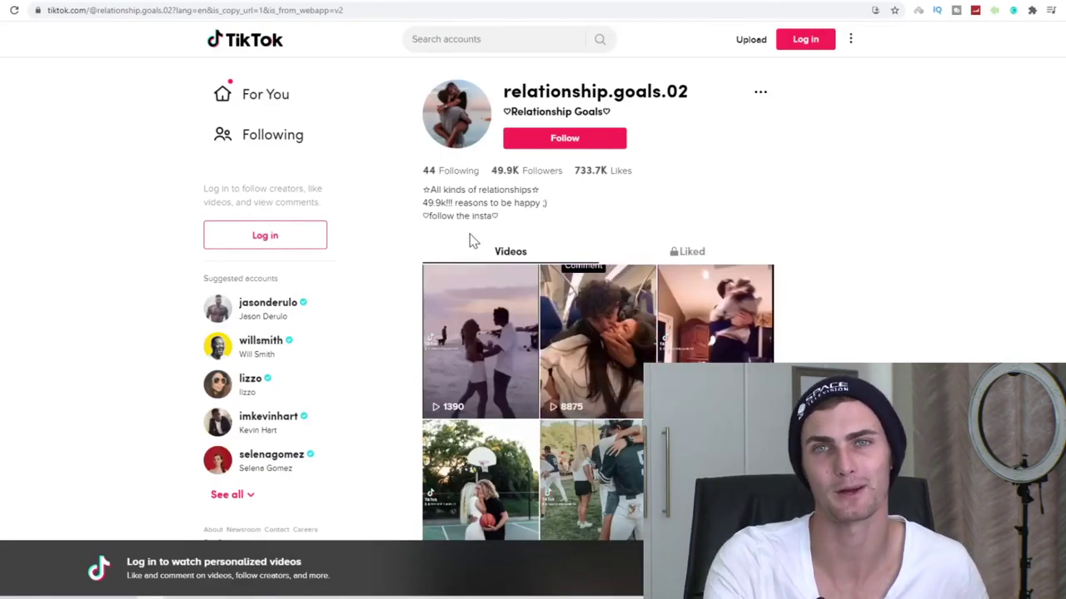
{"action": "scroll", "coordinate": [599, 319], "scroll_direction": "down", "scroll_amount": 3}
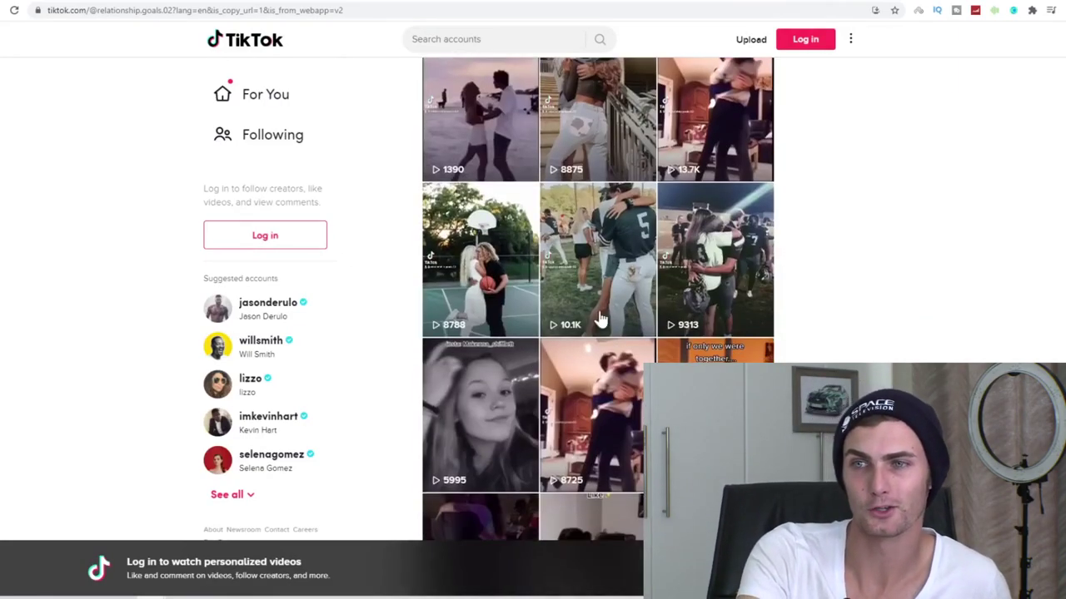
{"action": "scroll", "coordinate": [556, 383], "scroll_direction": "up", "scroll_amount": 3}
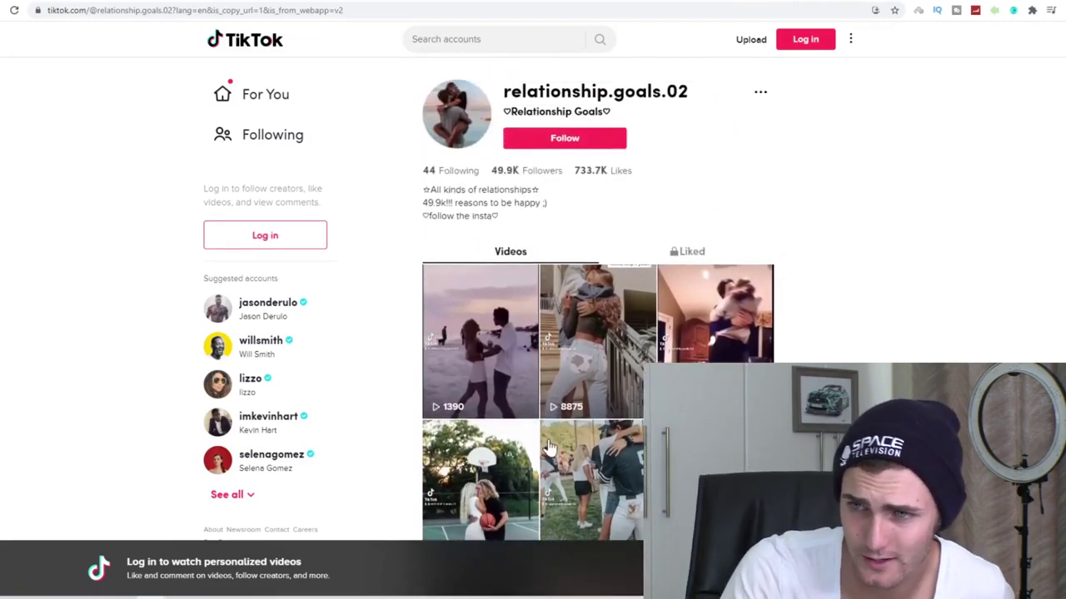
{"action": "scroll", "coordinate": [545, 406], "scroll_direction": "down", "scroll_amount": 5}
{"action": "scroll", "coordinate": [583, 249], "scroll_direction": "up", "scroll_amount": 5}
{"action": "scroll", "coordinate": [679, 47], "scroll_direction": "down", "scroll_amount": 1}
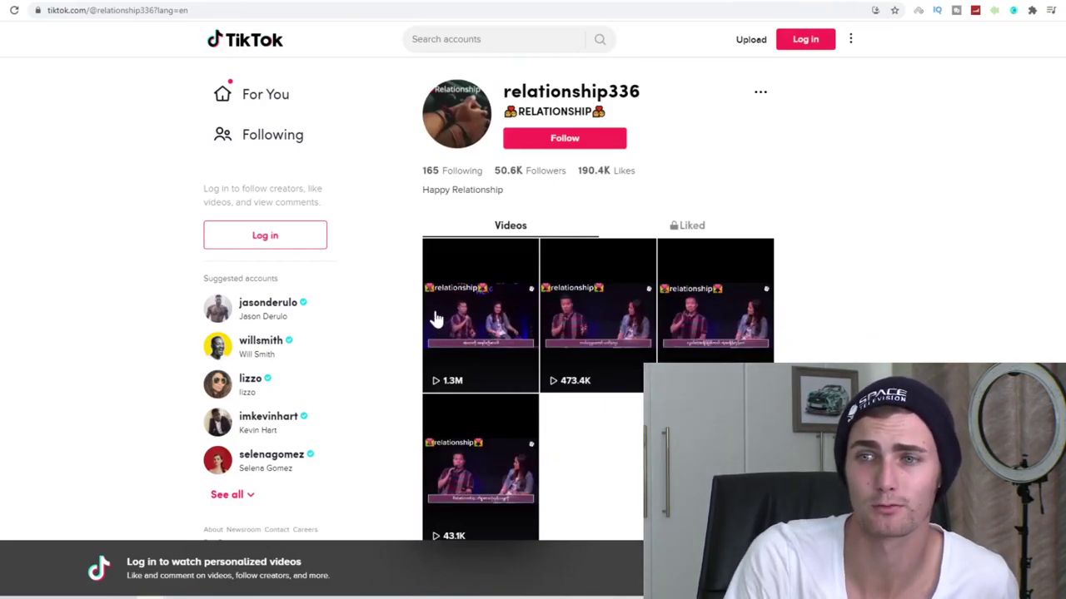
- Launch Calculator, move it to the right, and compute 5000*40 = 200,000
{"action": "key", "text": "super"}
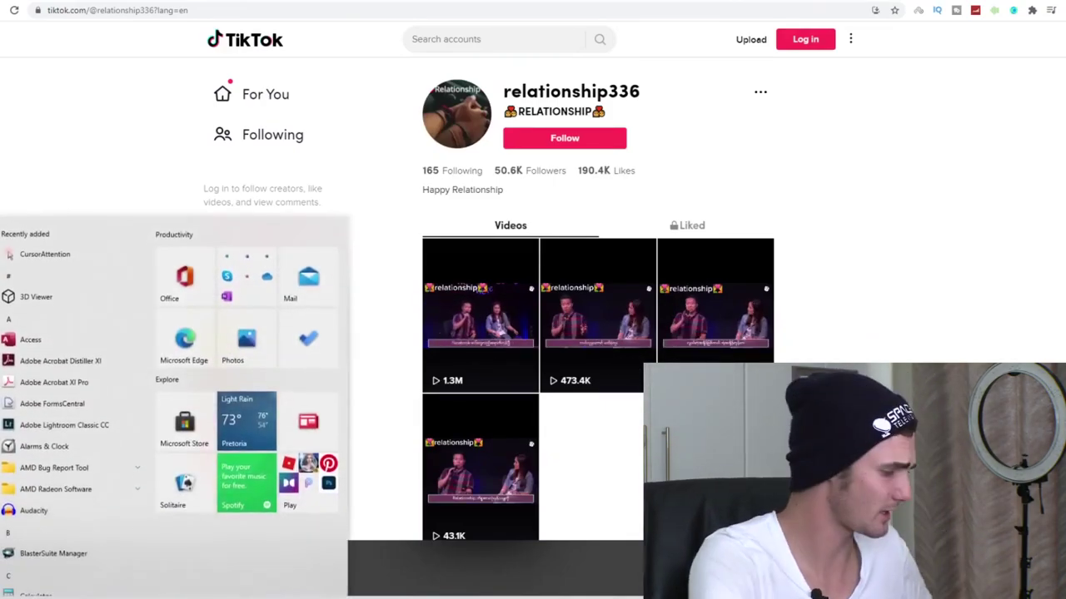
{"action": "type", "text": "calc"}
{"action": "key", "text": "Return"}
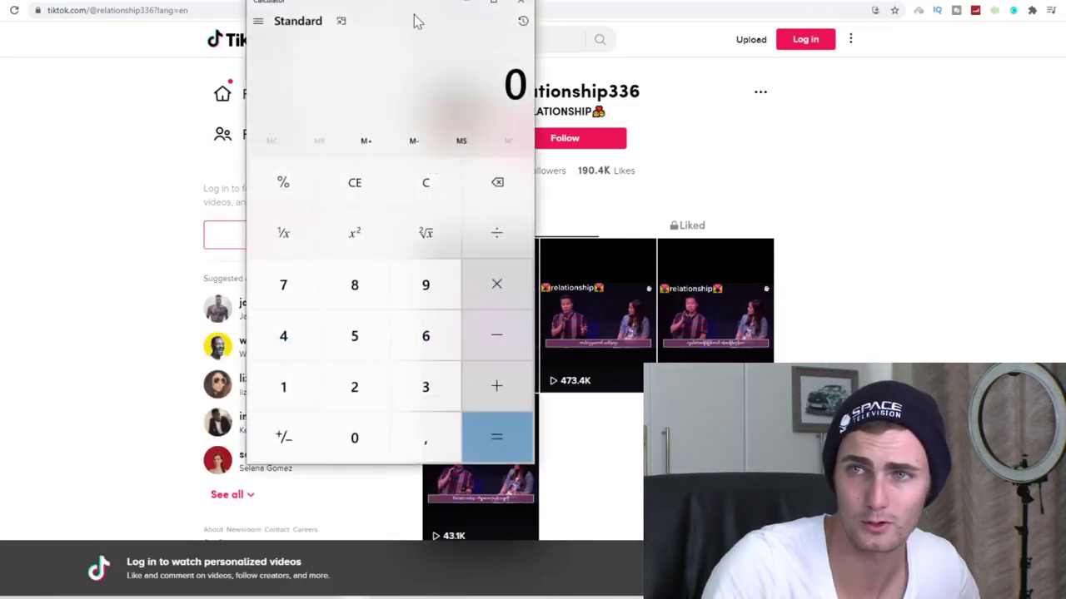
{"action": "left_click_drag", "start_coordinate": [414, 19], "coordinate": [673, 44]}
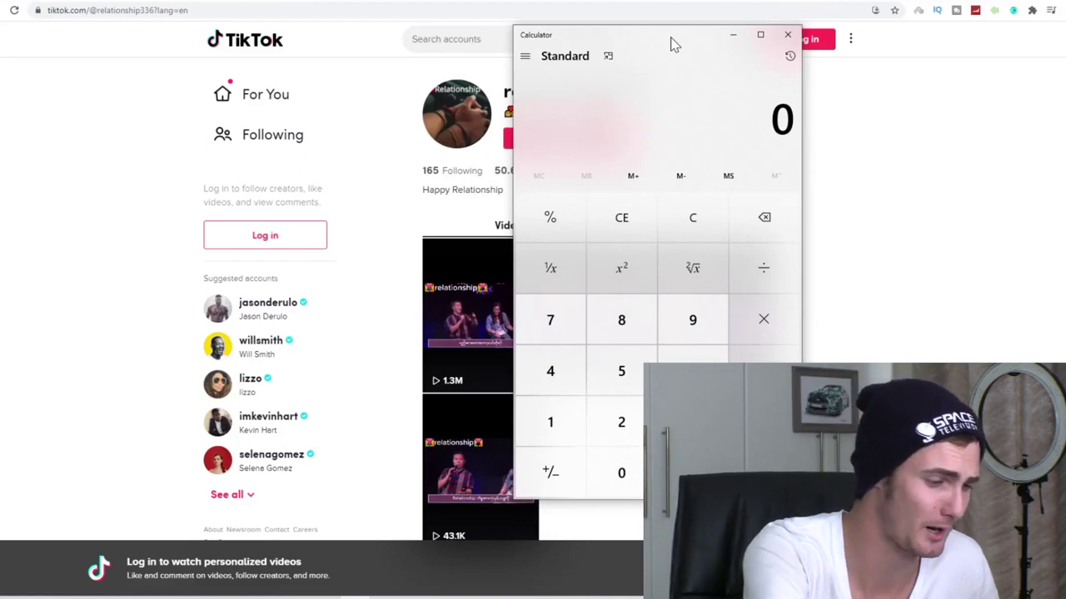
{"action": "type", "text": "5000*"}
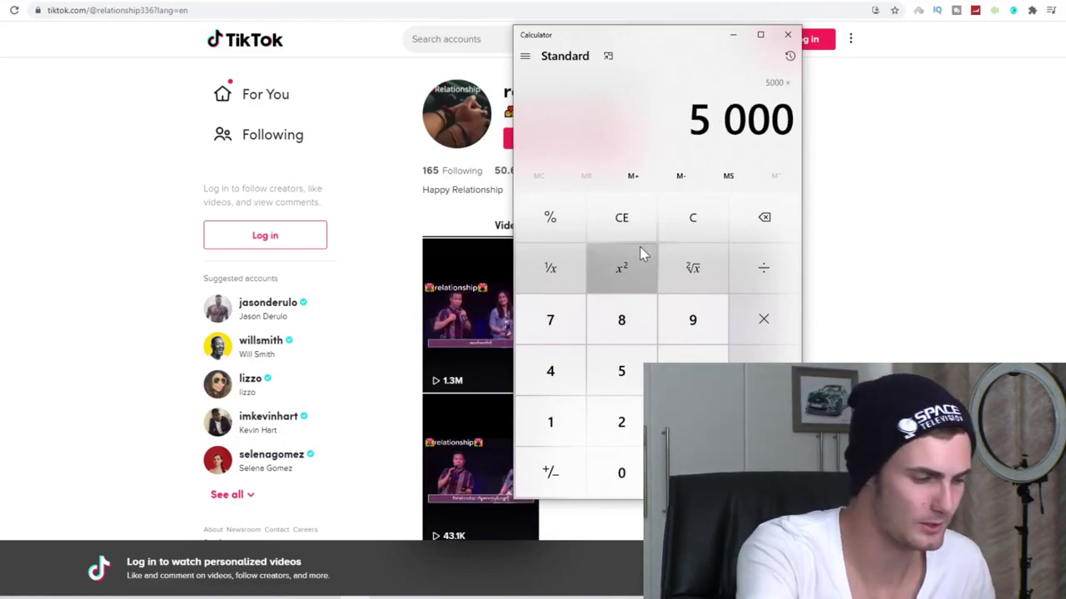
{"action": "type", "text": "40"}
{"action": "key", "text": "Return"}
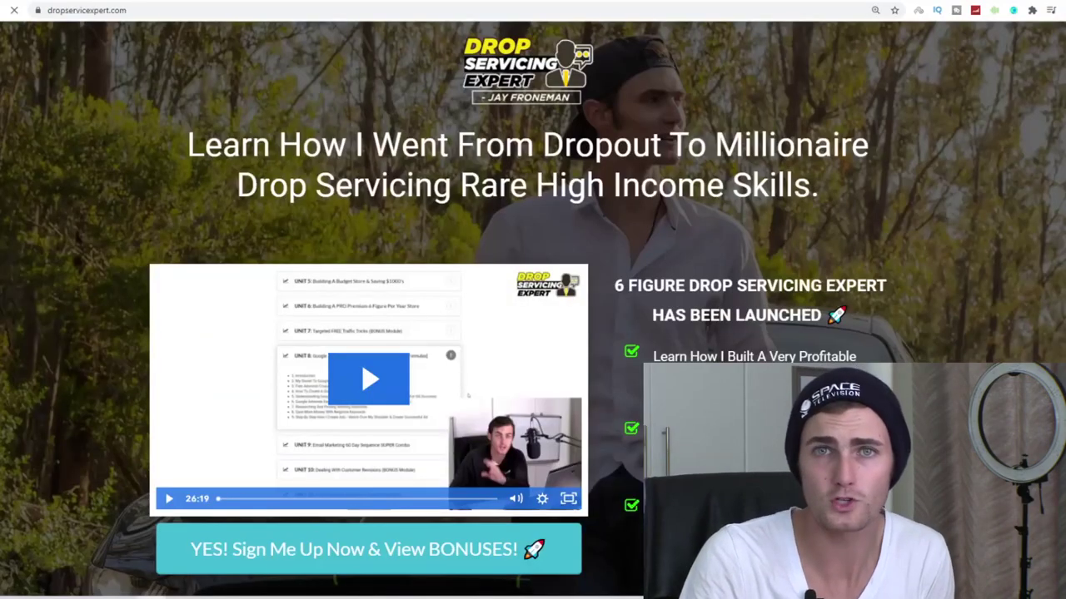
- Scroll to the TOTAL VALUE pricing section and highlight the NOW: $397 price, then clear it
{"action": "scroll", "coordinate": [533, 300], "scroll_direction": "down", "scroll_amount": 10}
{"action": "scroll", "coordinate": [533, 300], "scroll_direction": "down", "scroll_amount": 15}
{"action": "scroll", "coordinate": [533, 300], "scroll_direction": "down", "scroll_amount": 5}
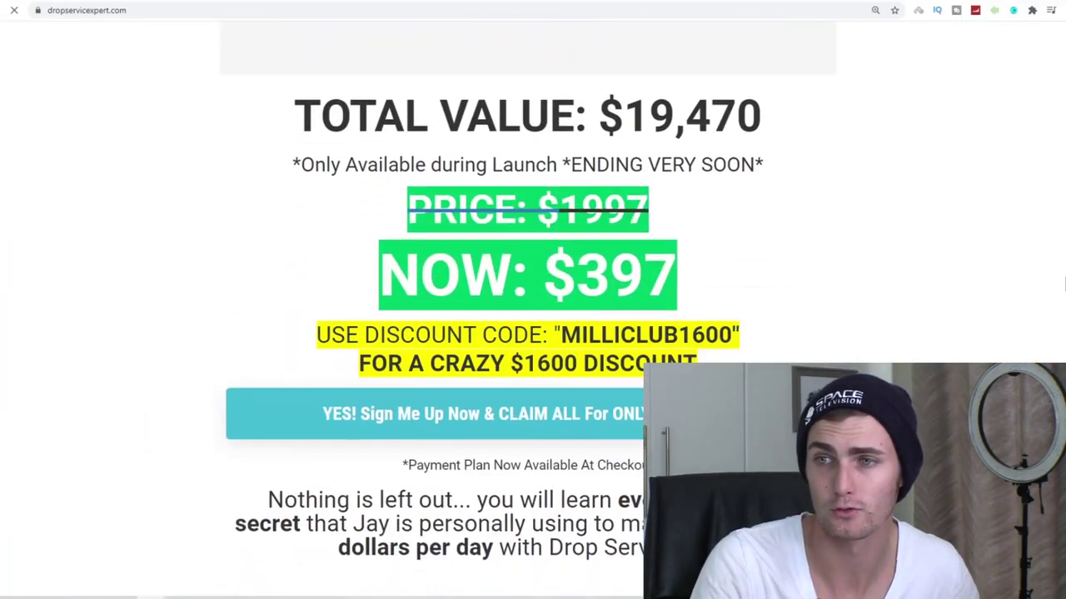
{"action": "left_click_drag", "start_coordinate": [701, 283], "coordinate": [378, 275]}
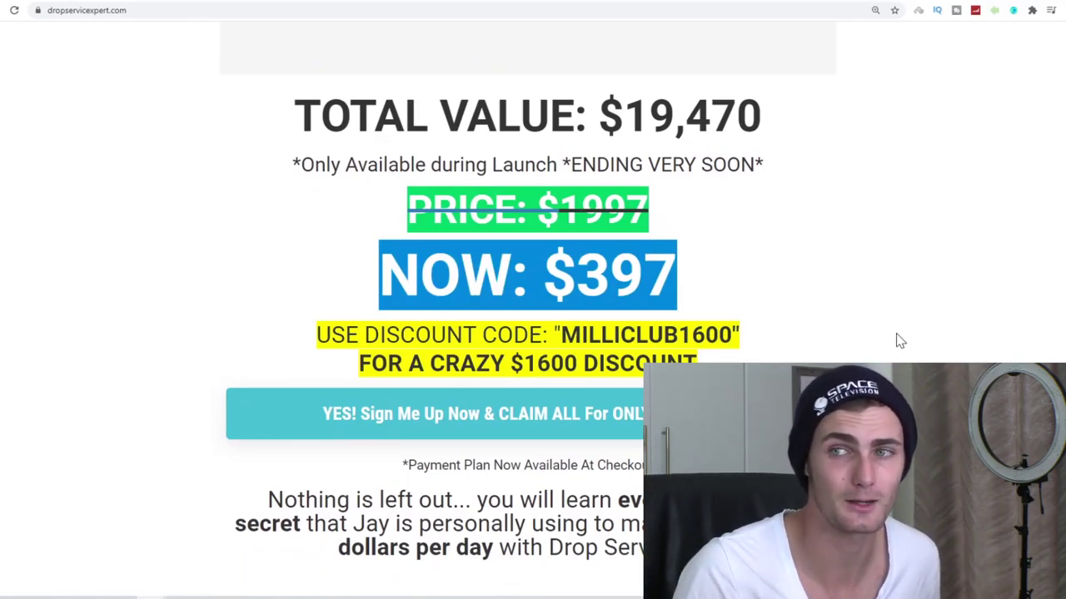
{"action": "scroll", "coordinate": [900, 339], "scroll_direction": "up", "scroll_amount": 15}
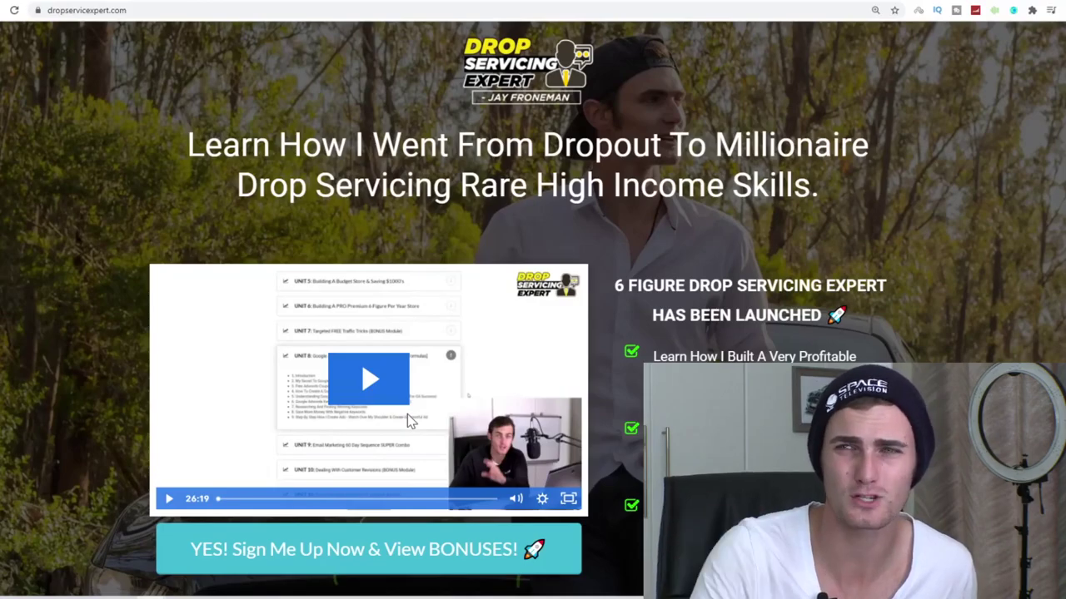
{"action": "scroll", "coordinate": [883, 261], "scroll_direction": "down", "scroll_amount": 8}
{"action": "scroll", "coordinate": [883, 260], "scroll_direction": "down", "scroll_amount": 7}
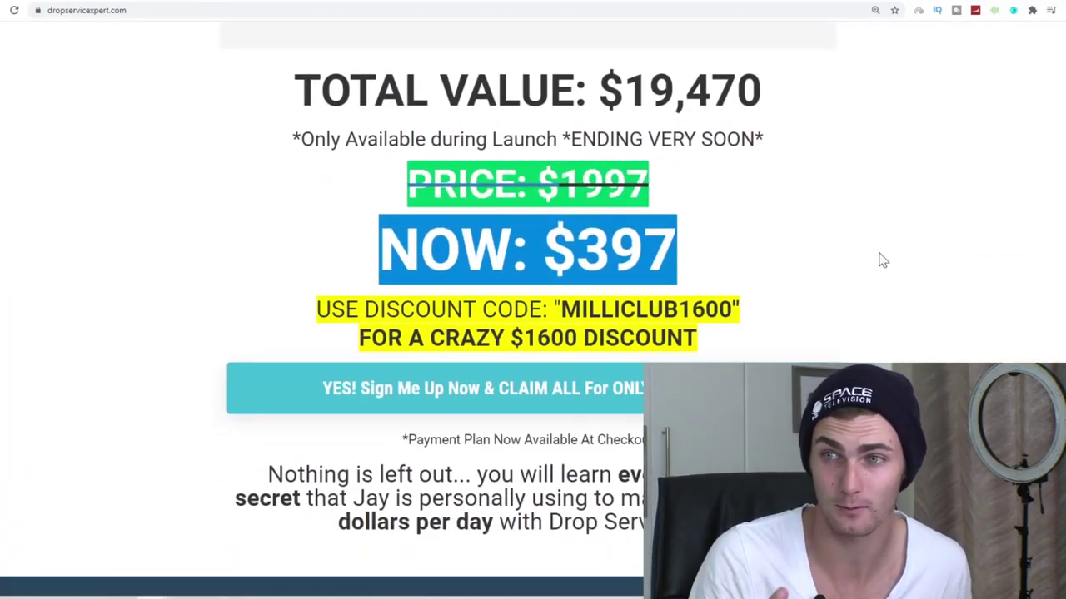
{"action": "left_click", "coordinate": [679, 262]}
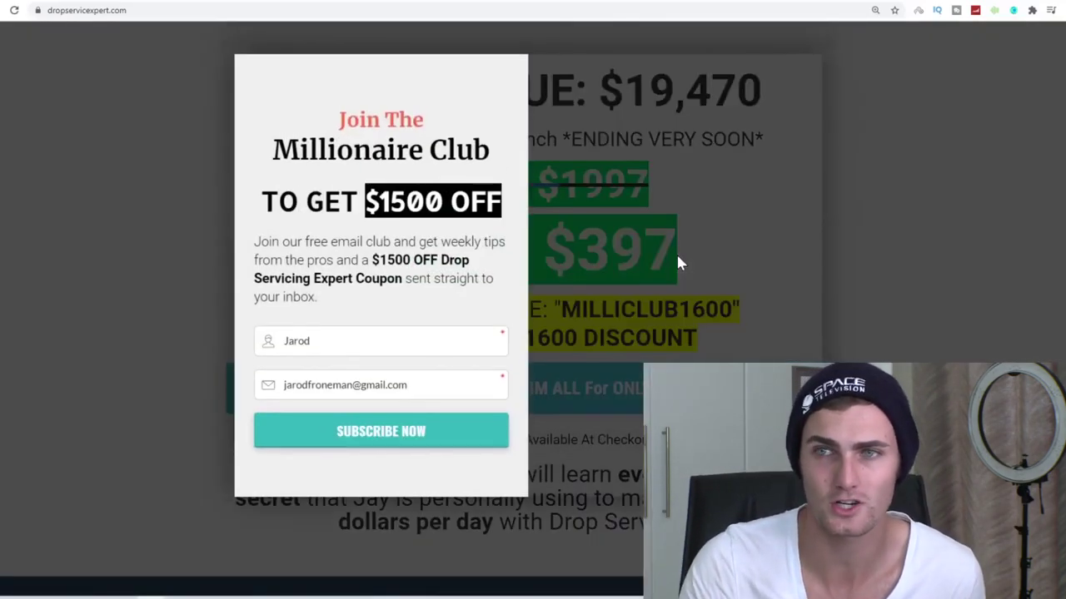
- Close the Millionaire Club popup, then highlight NOW: $397 and the MILLICLUB1600 discount code
{"action": "left_click", "coordinate": [1031, 124]}
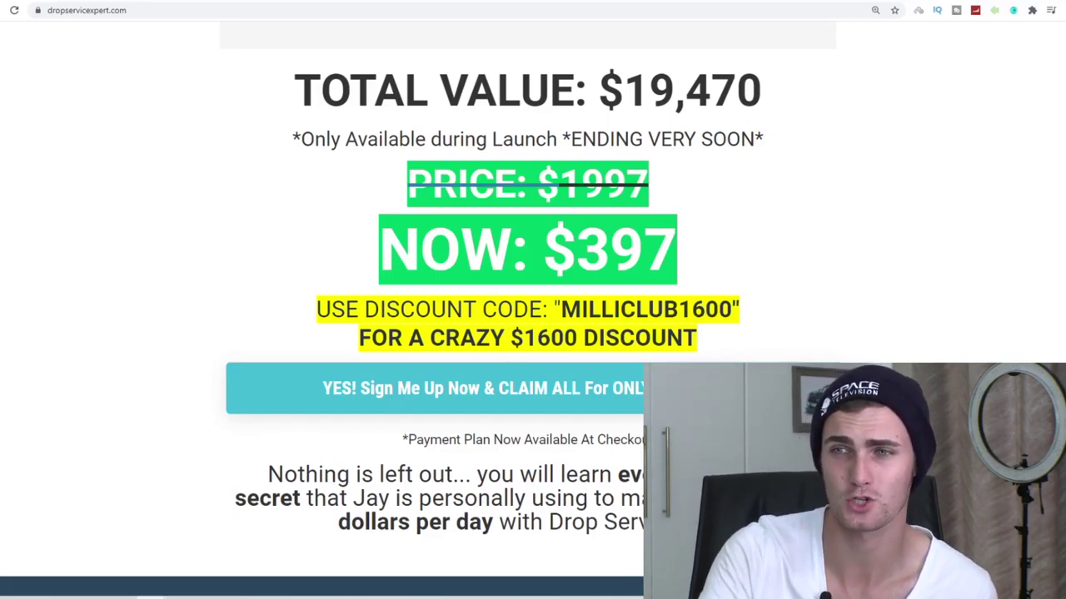
{"action": "triple_click", "coordinate": [666, 253]}
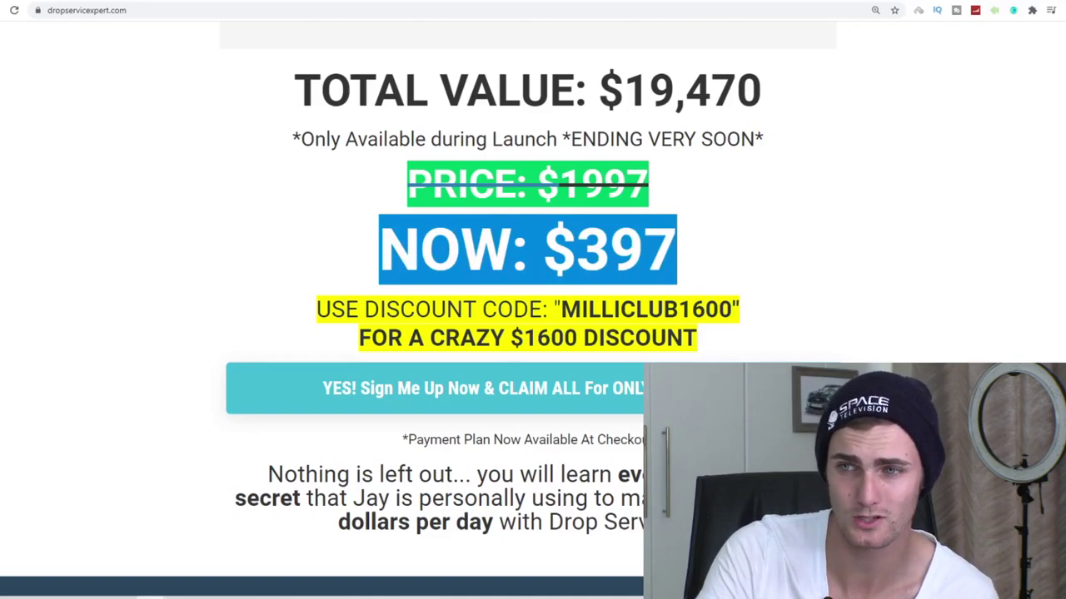
{"action": "left_click_drag", "start_coordinate": [561, 310], "coordinate": [740, 302]}
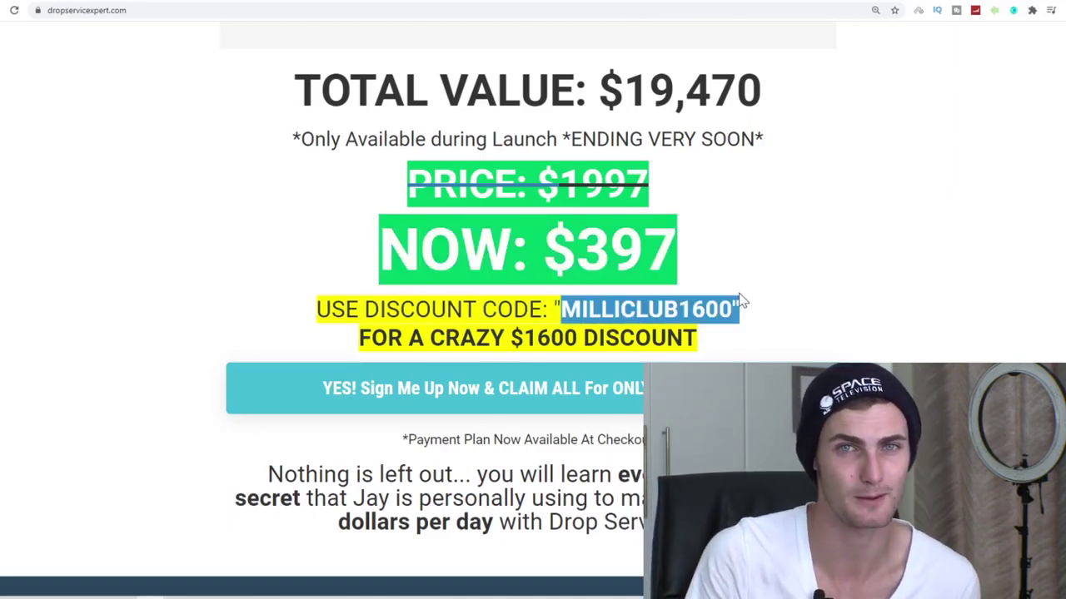